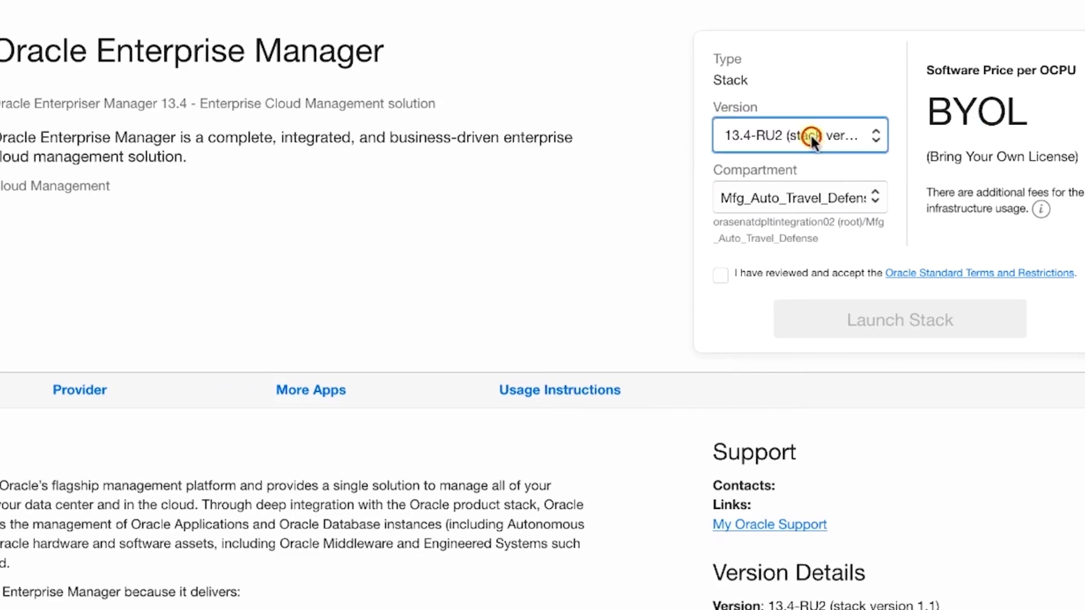
Choose the ExaCS compartment under FSI for the Oracle Enterprise Manager stack
left_click(791, 198)
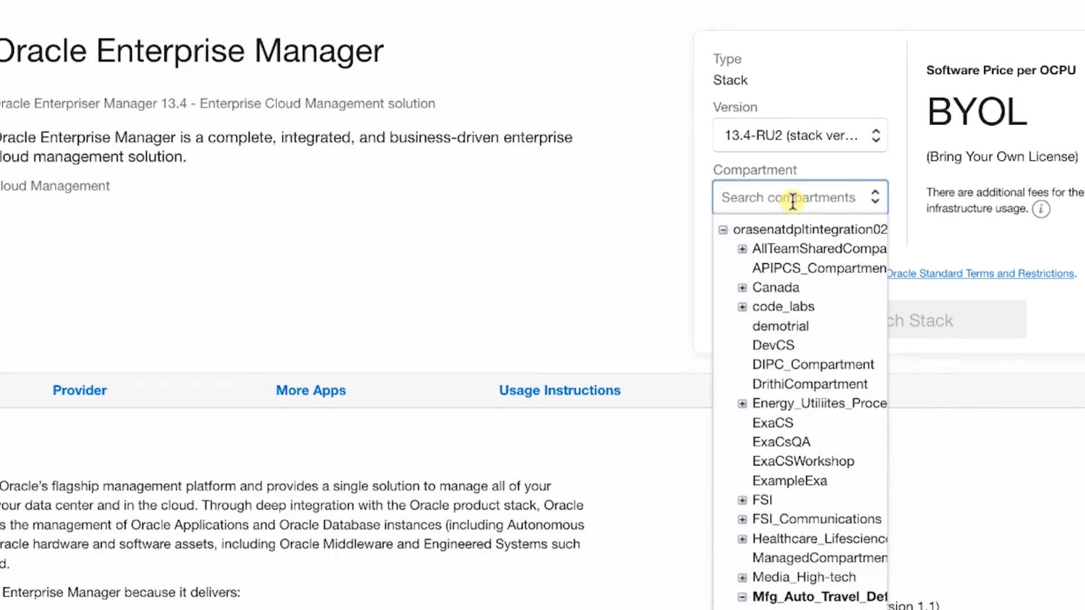
left_click(742, 500)
scroll(775, 574, "down", 2)
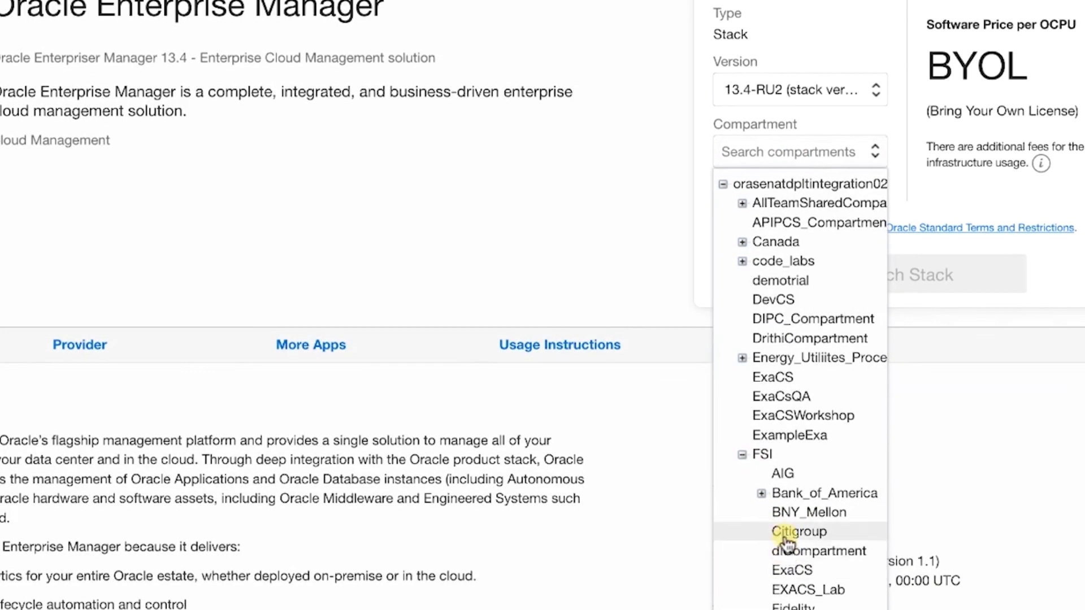
scroll(789, 562, "down", 2)
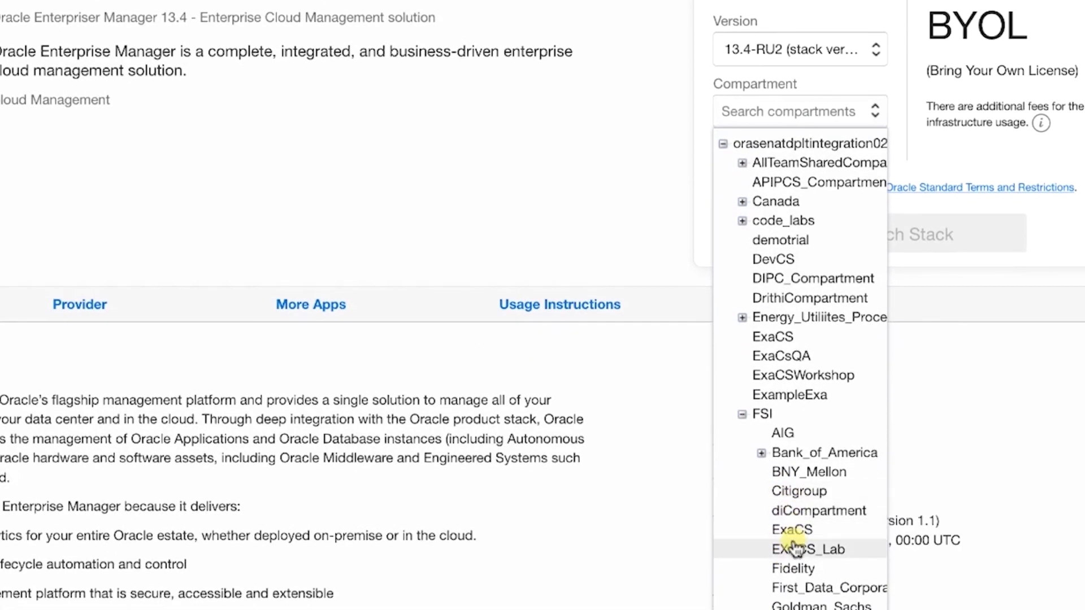
scroll(794, 537, "down", 1)
left_click(792, 503)
Accept the Oracle Standard Terms and Restrictions and launch the stack
left_click(870, 162)
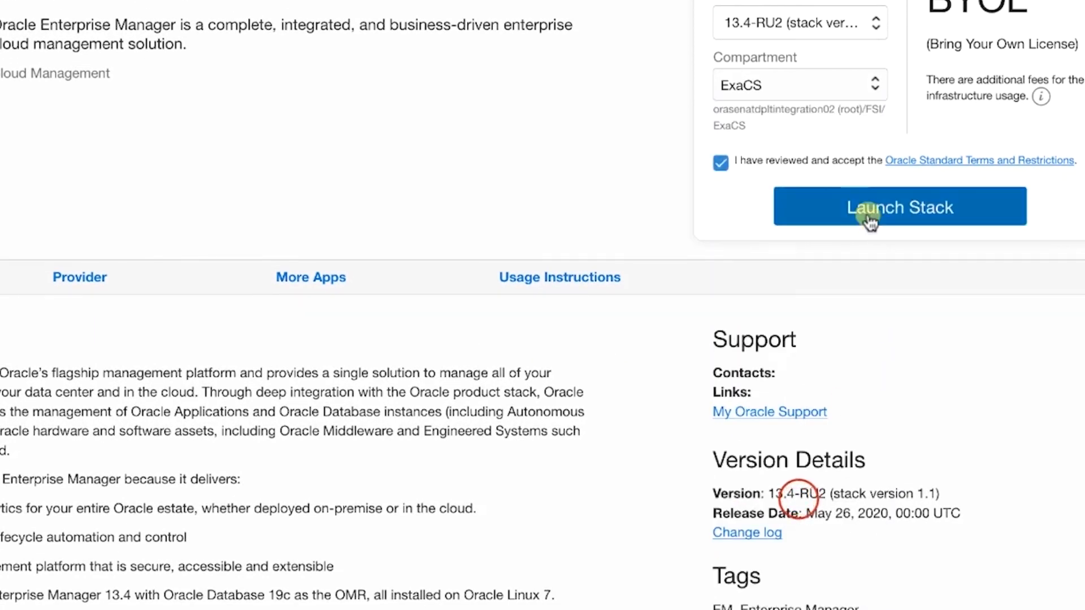
left_click(835, 225)
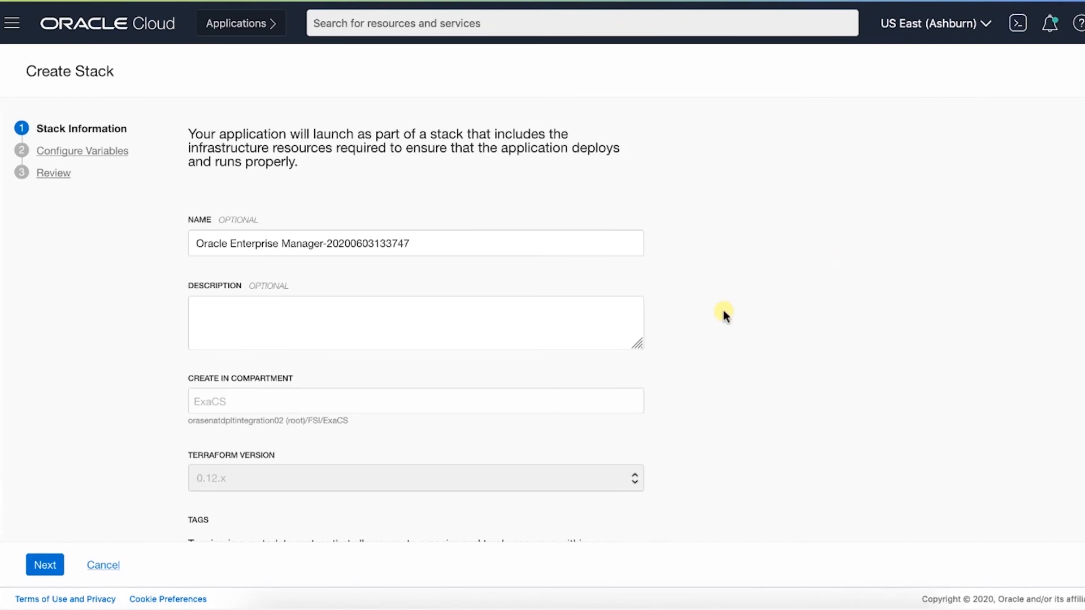
Shorten the stack name to Oracle Enterprise Manager and continue to the variable configuration
scroll(707, 322, "down", 4)
scroll(683, 288, "up", 2)
left_click_drag(438, 176, 322, 172)
key("BackSpace")
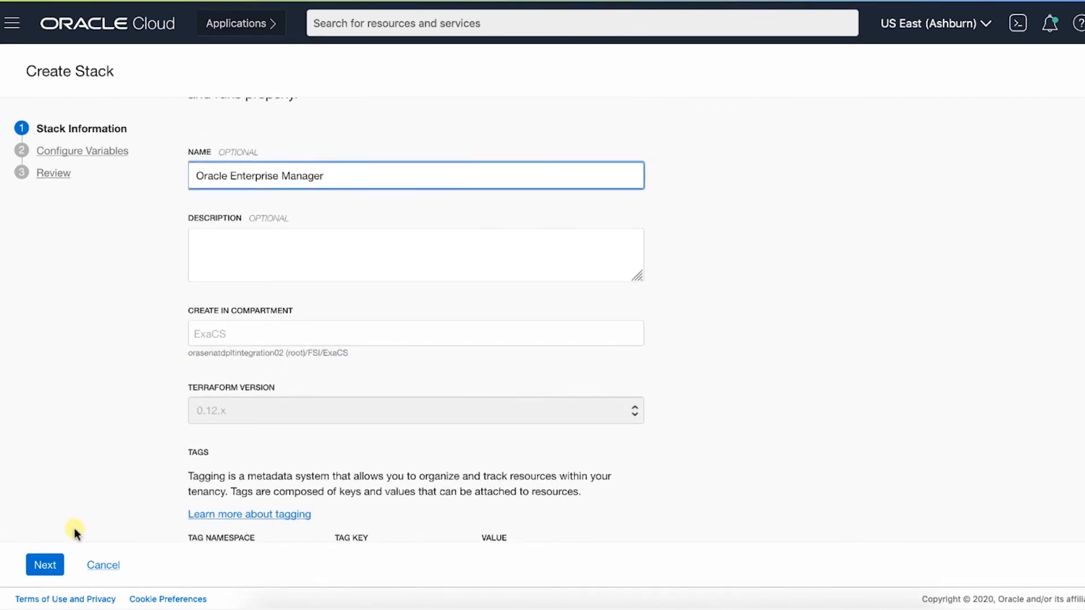
left_click(45, 567)
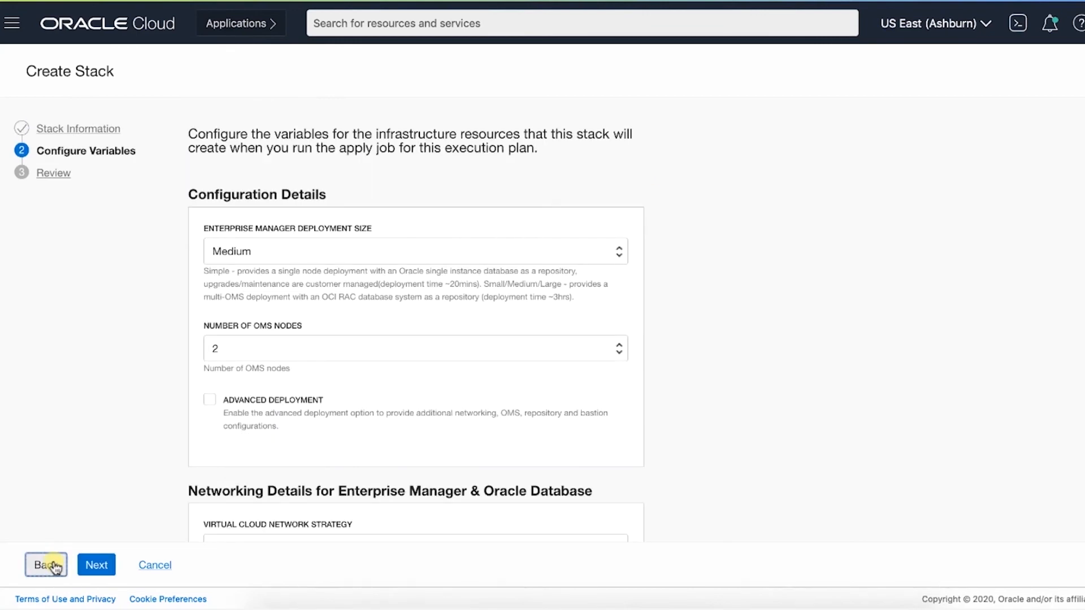
Set the Enterprise Manager deployment size to Simple
left_click(287, 252)
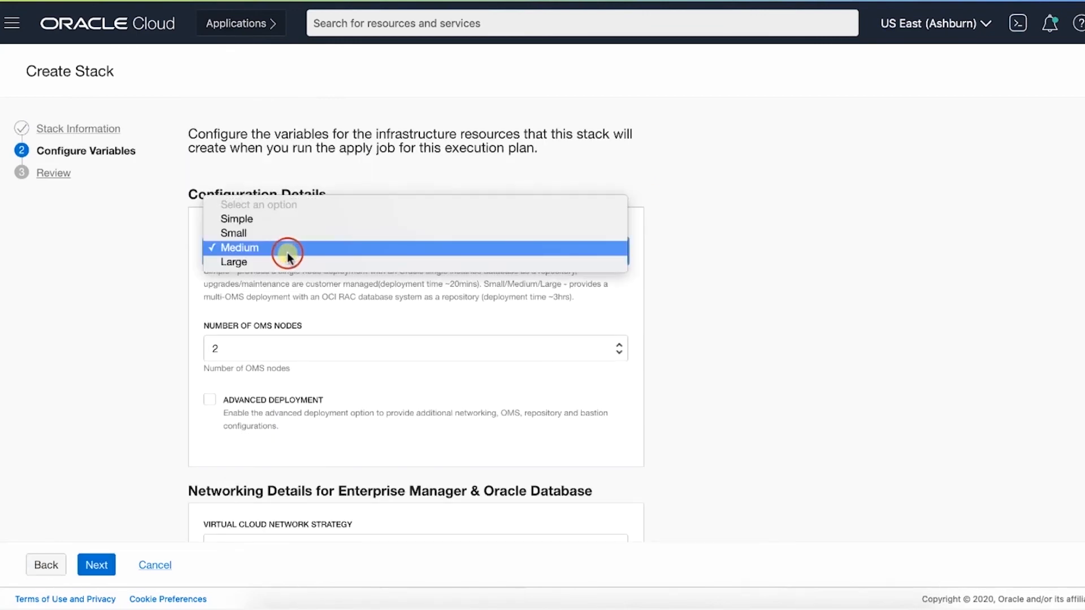
left_click(279, 217)
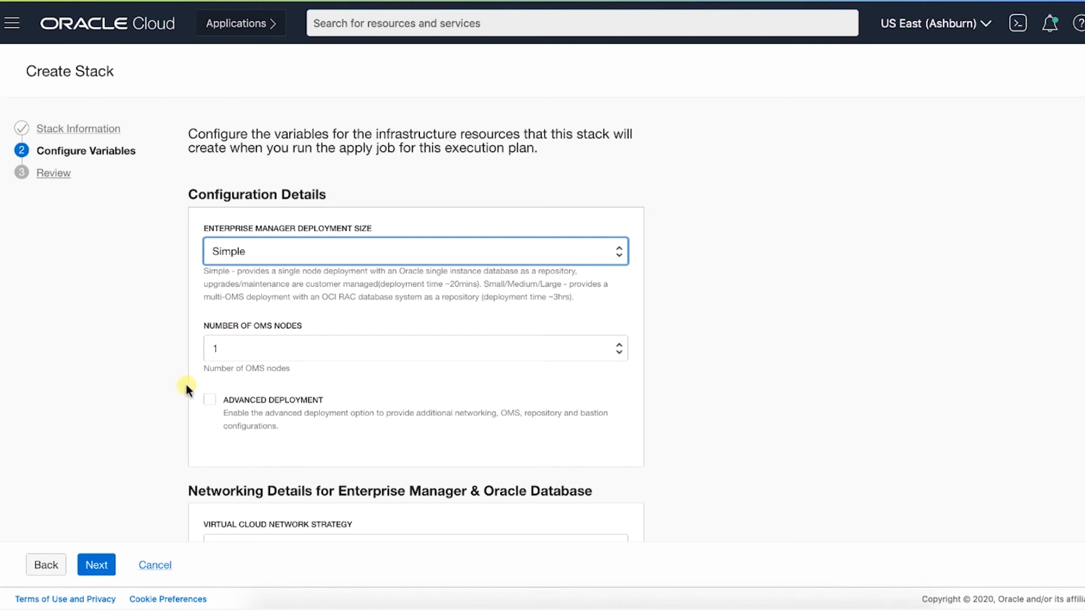
scroll(189, 416, "down", 2)
left_click(135, 455)
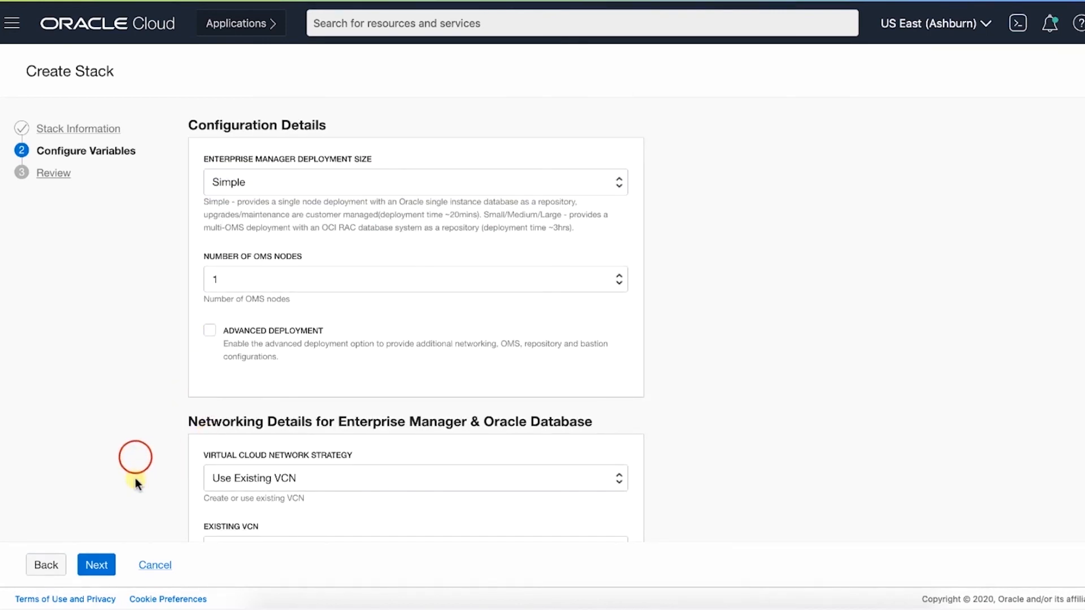
Select ExaVCN as the existing VCN in the networking details
scroll(763, 402, "down", 3)
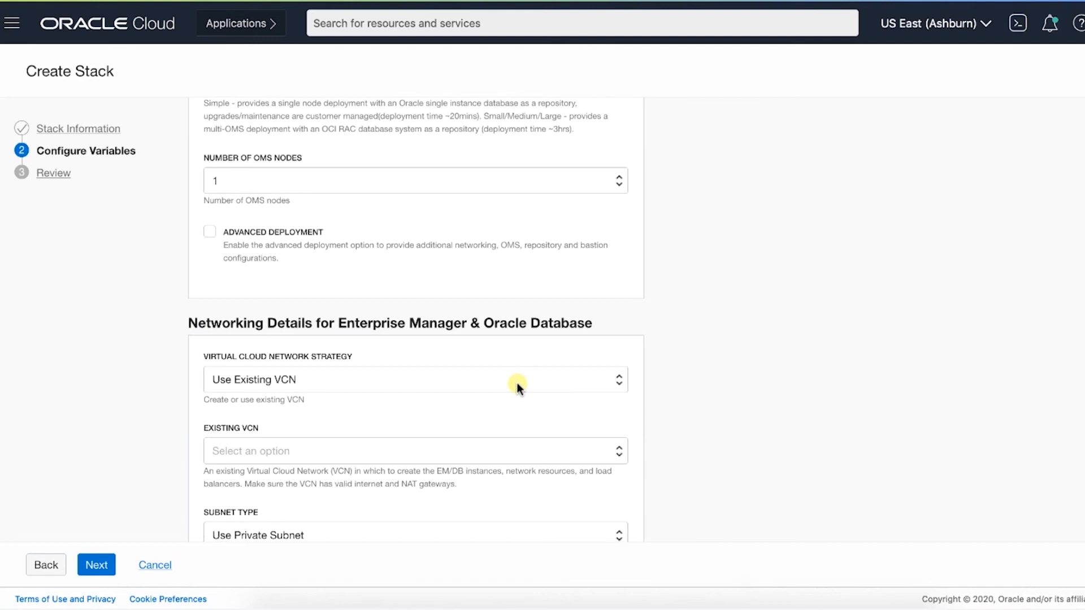
left_click(435, 455)
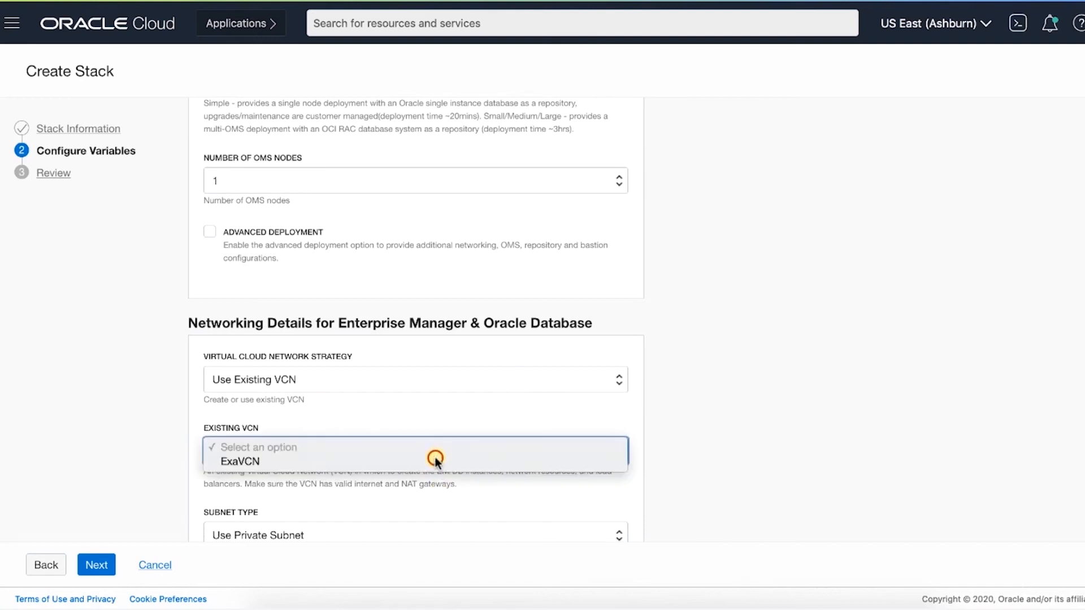
left_click(409, 463)
scroll(239, 408, "down", 3)
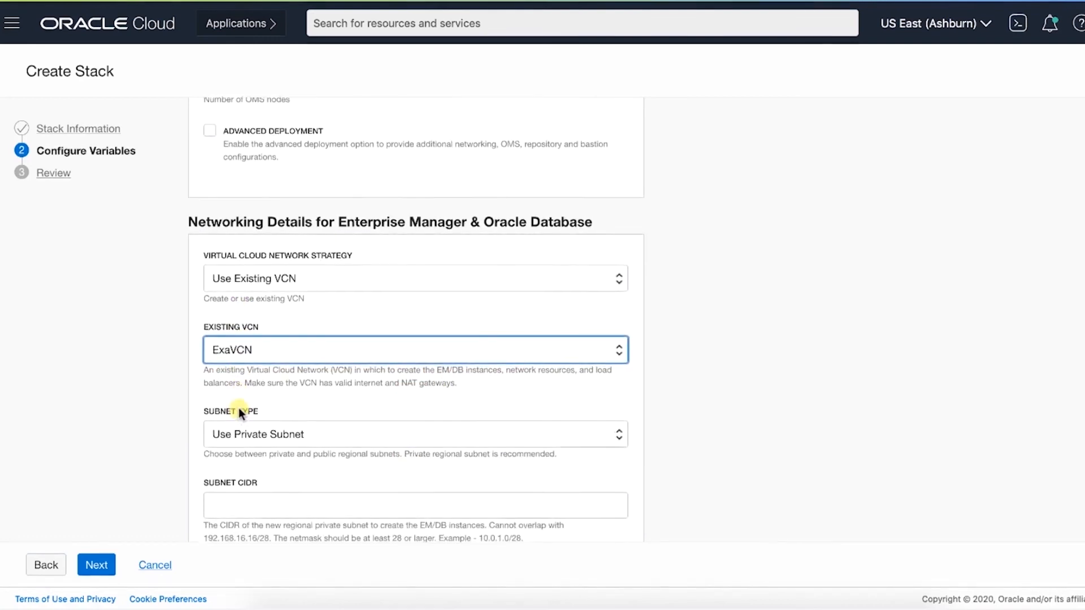
Set the subnet type to Use Public Subnet and start the subnet CIDR with 10.0
scroll(204, 460, "down", 2)
left_click(267, 414)
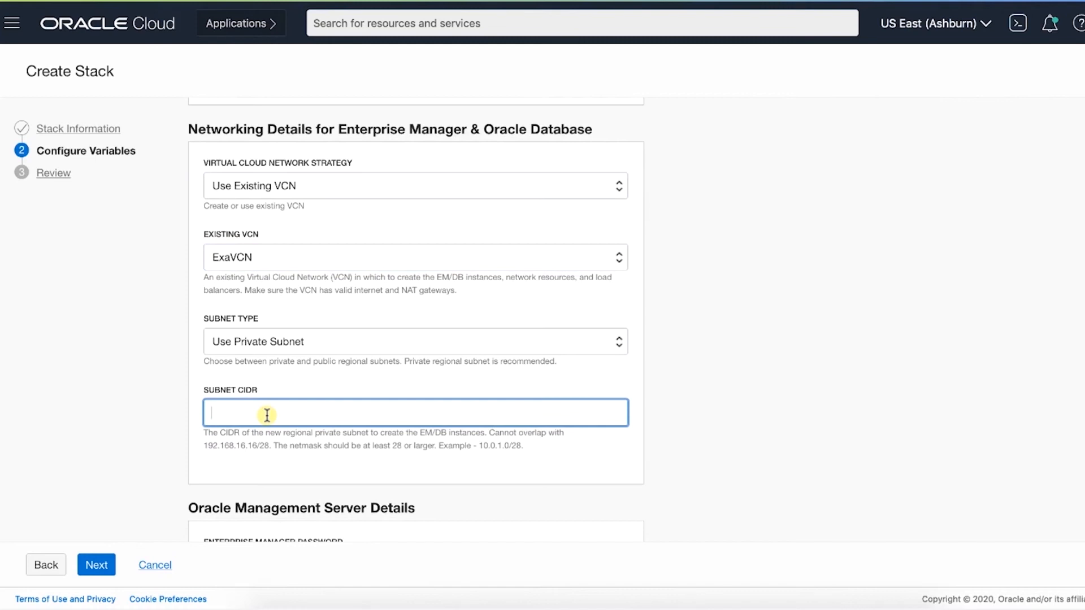
left_click(299, 335)
left_click(313, 349)
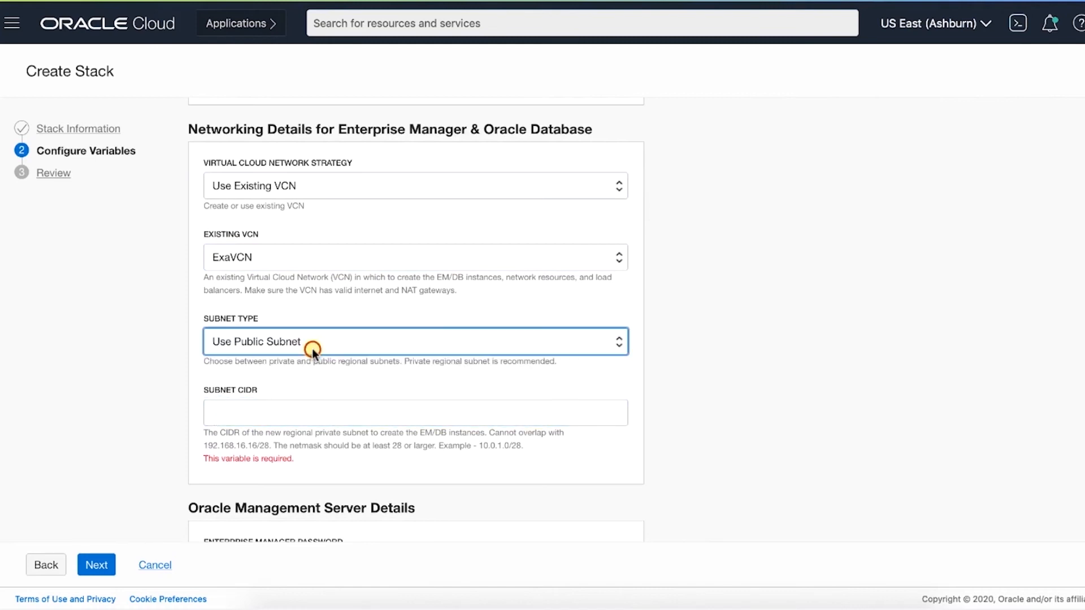
left_click(284, 421)
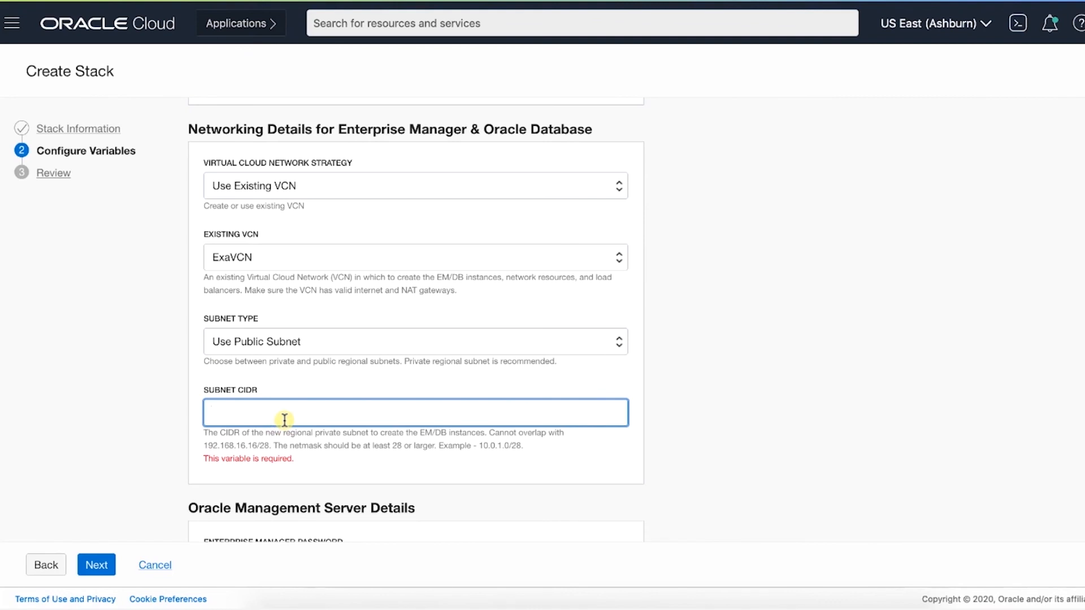
type("10.0")
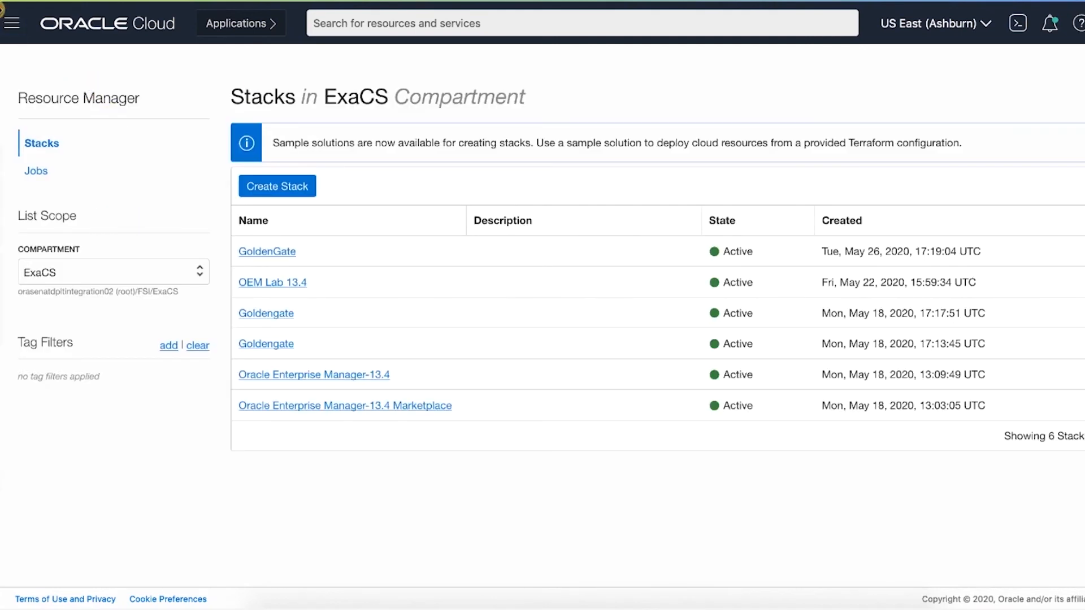
Switch to the console's virtual cloud networks list and open the details of ExaVCN
left_click(12, 23)
scroll(79, 288, "up", 5)
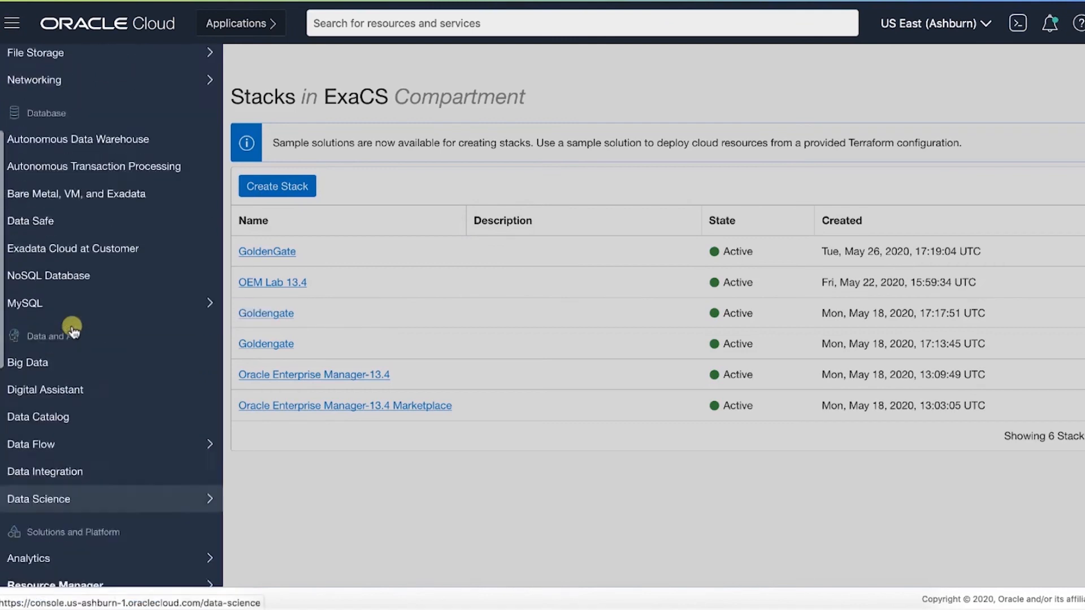
mouse_move(84, 107)
left_click(328, 126)
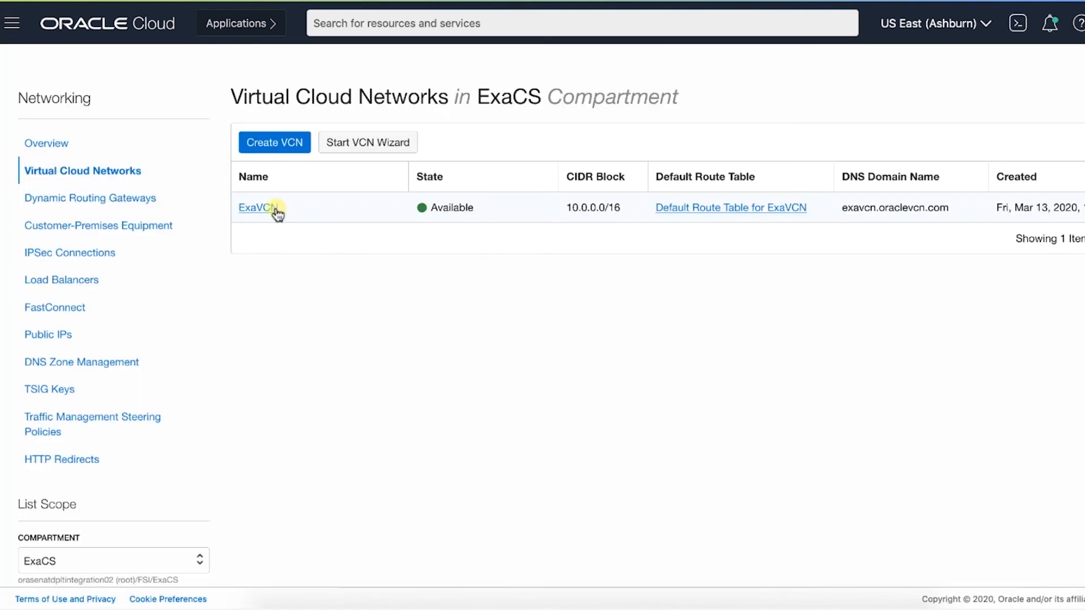
left_click(272, 209)
Review the CIDR blocks of ExaVCN's existing subnets and copy the one belonging to EMLBSubnet
scroll(324, 339, "down", 3)
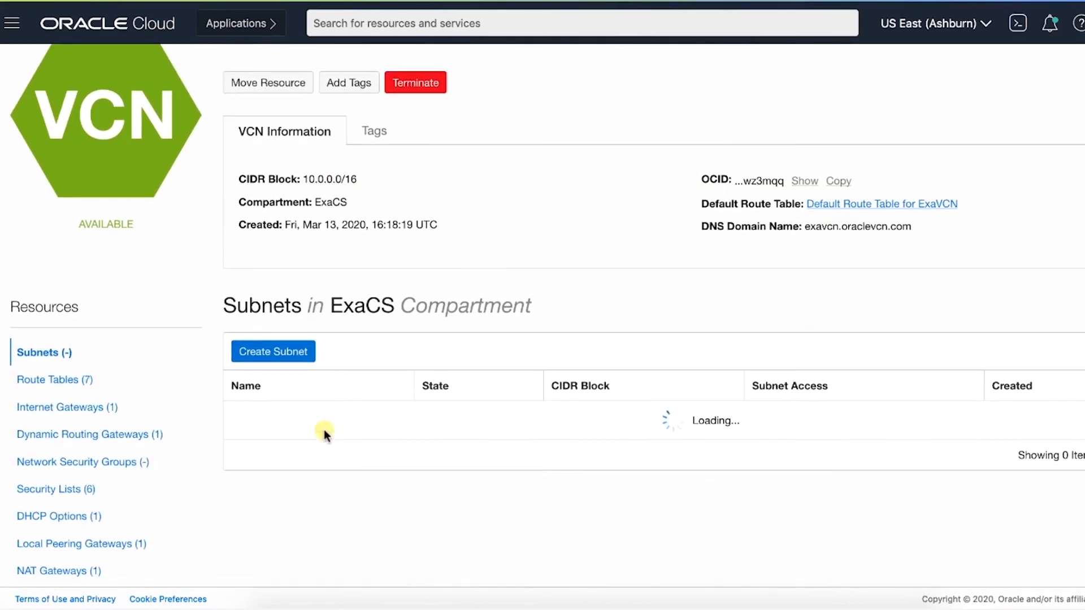
scroll(350, 460, "down", 5)
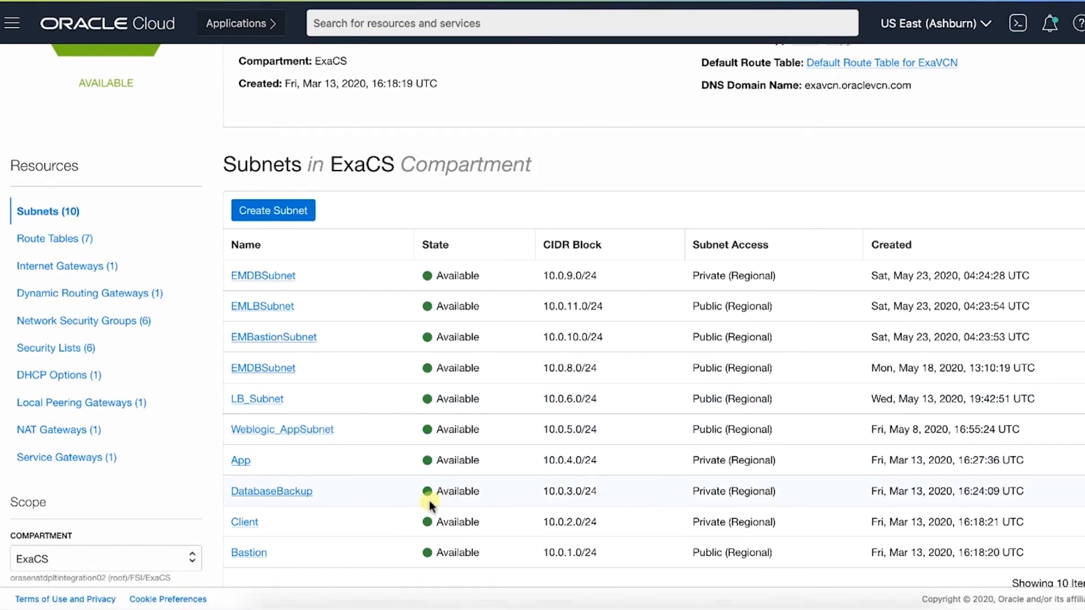
scroll(429, 500, "down", 1)
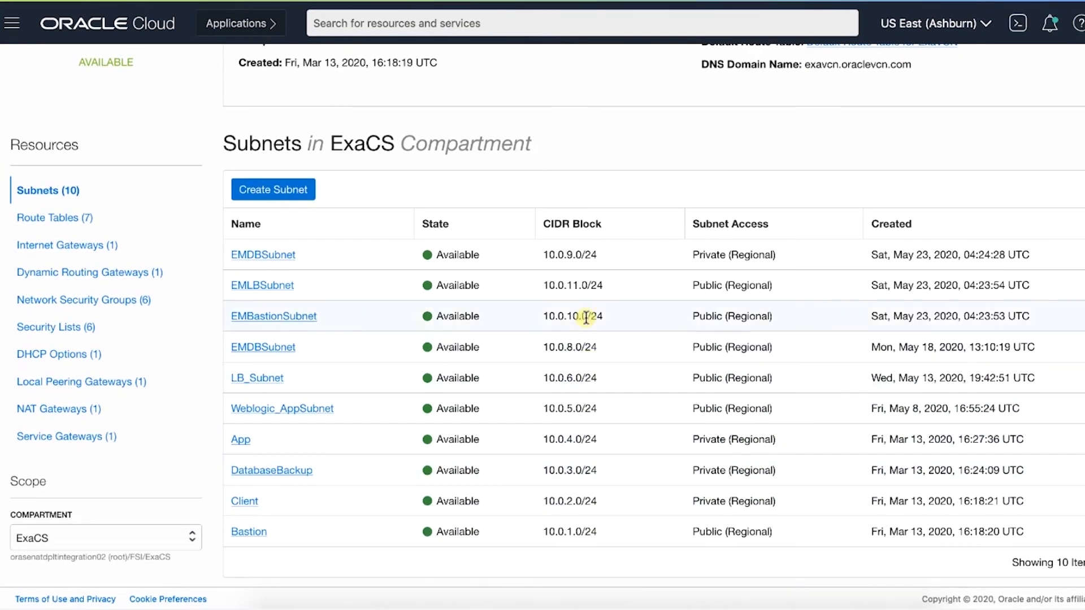
left_click_drag(635, 274, 585, 279)
key("ctrl+c")
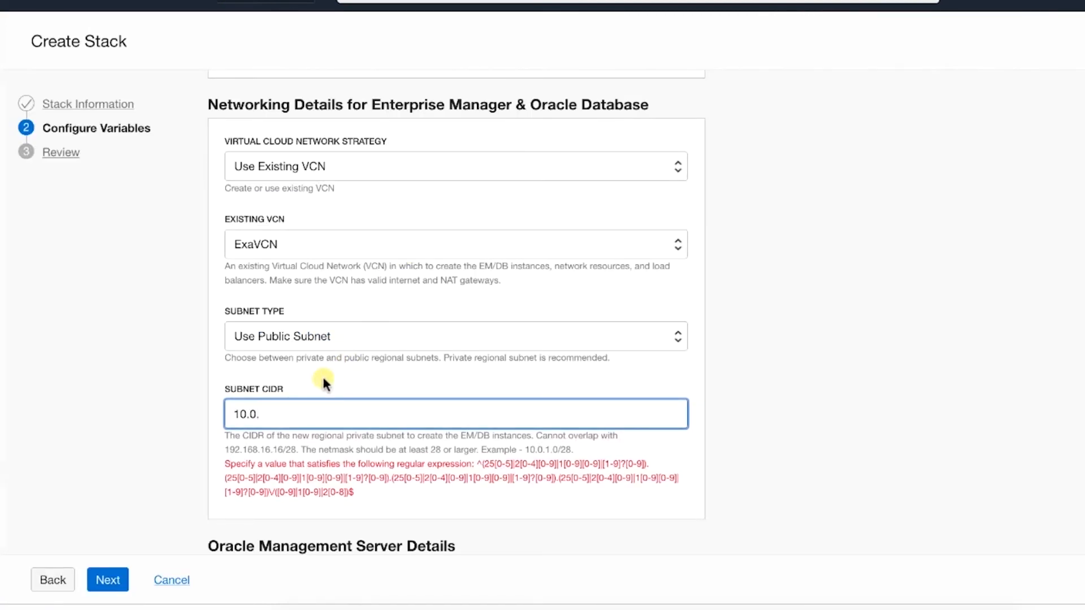
Return to the stack form and set the subnet CIDR to 10.0.12.0/24, based on the copied block
key("ctrl+a")
key("ctrl+v")
key("BackSpace")
type("2")
key("Left")
key("Left")
key("Left")
key("Left")
key("Left")
key("Left")
key("Left")
key("BackSpace")
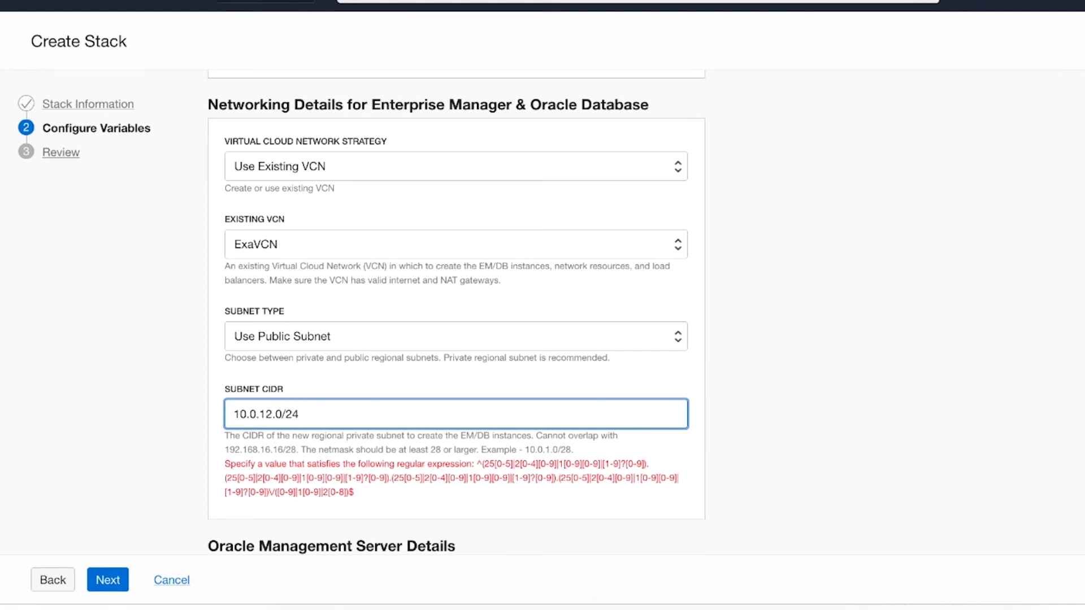
left_click(197, 458)
Examine the Enterprise Manager password requirements and the remaining management server fields, down to the SSH public key and repository database section
scroll(245, 484, "down", 5)
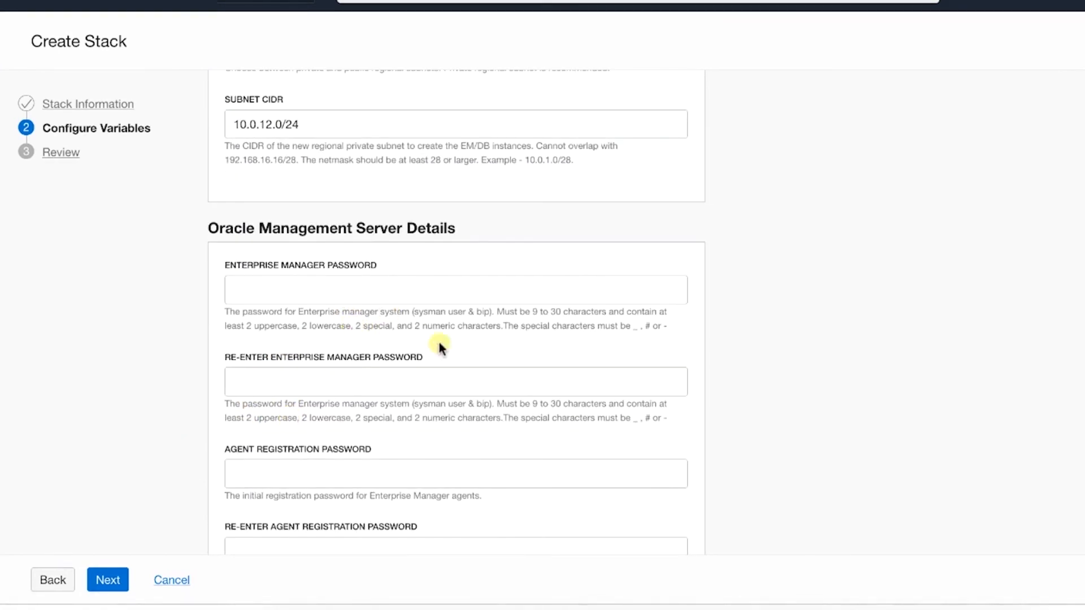
left_click_drag(667, 327, 497, 311)
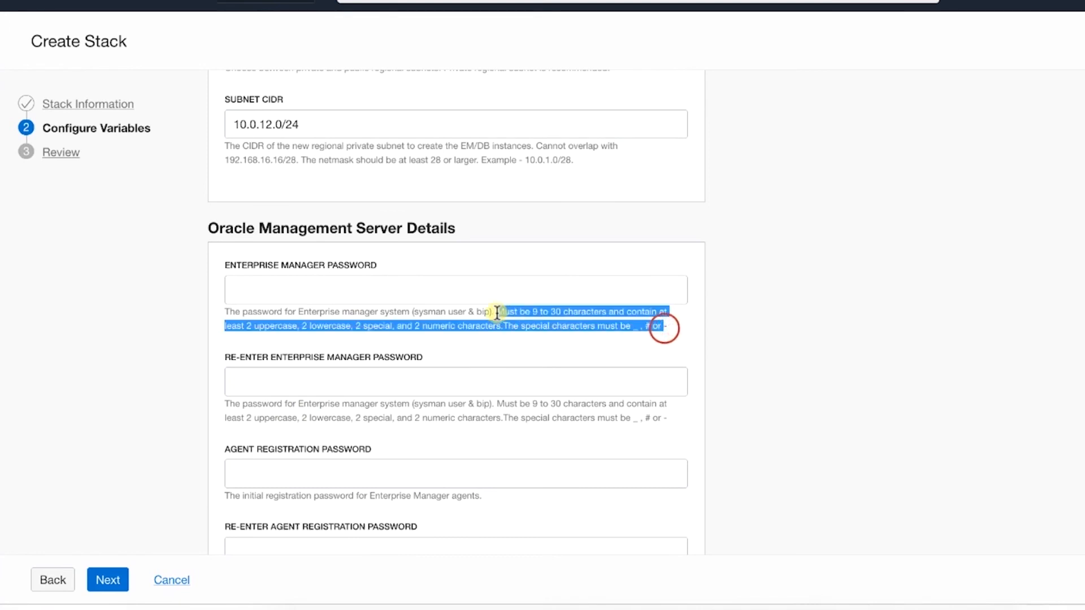
left_click(496, 311)
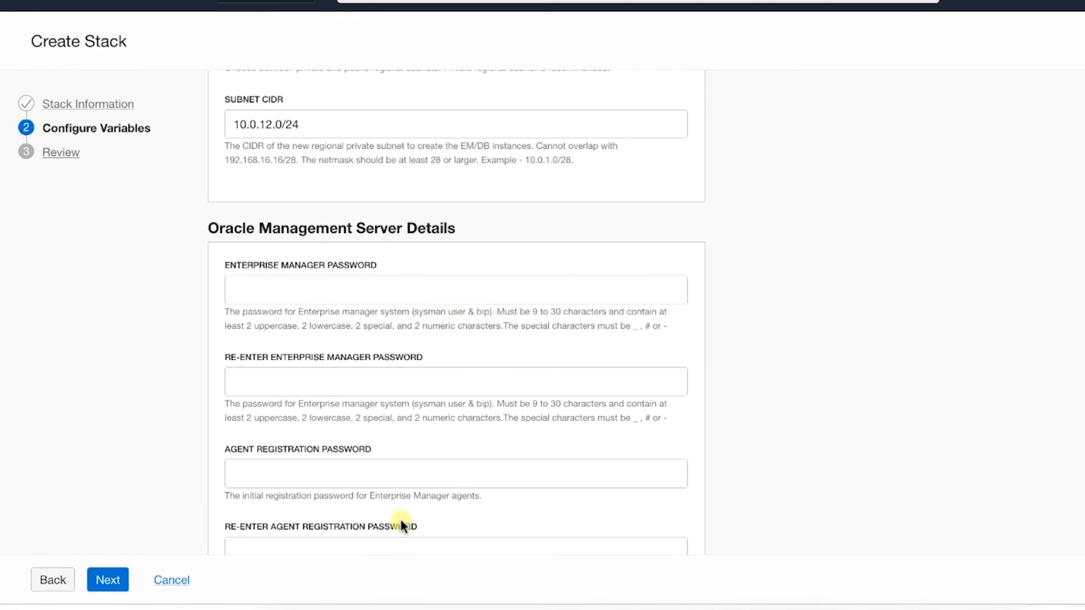
scroll(400, 500, "down", 10)
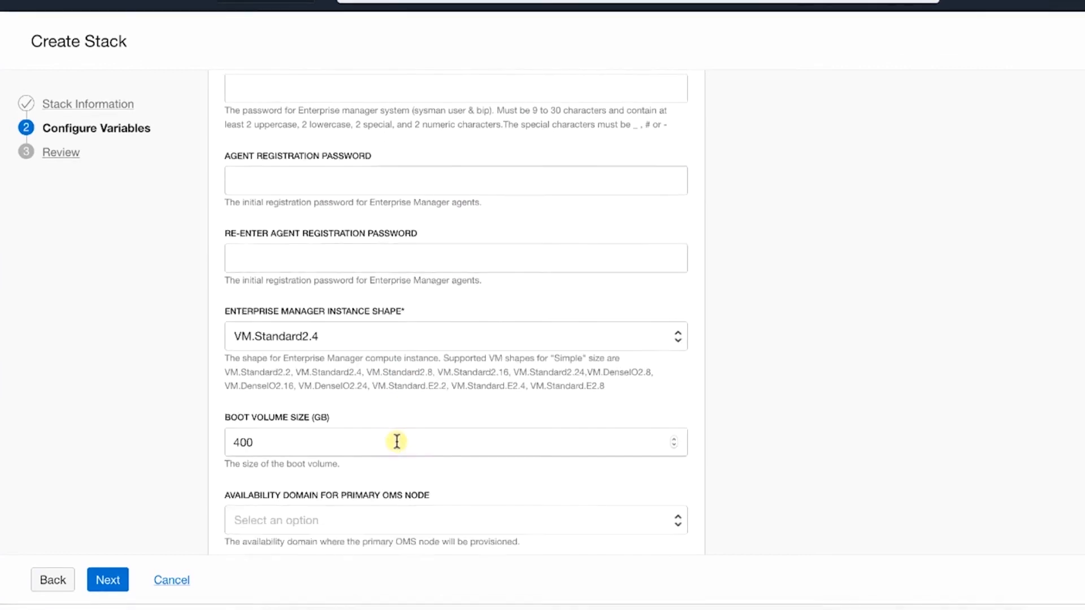
scroll(356, 416, "up", 3)
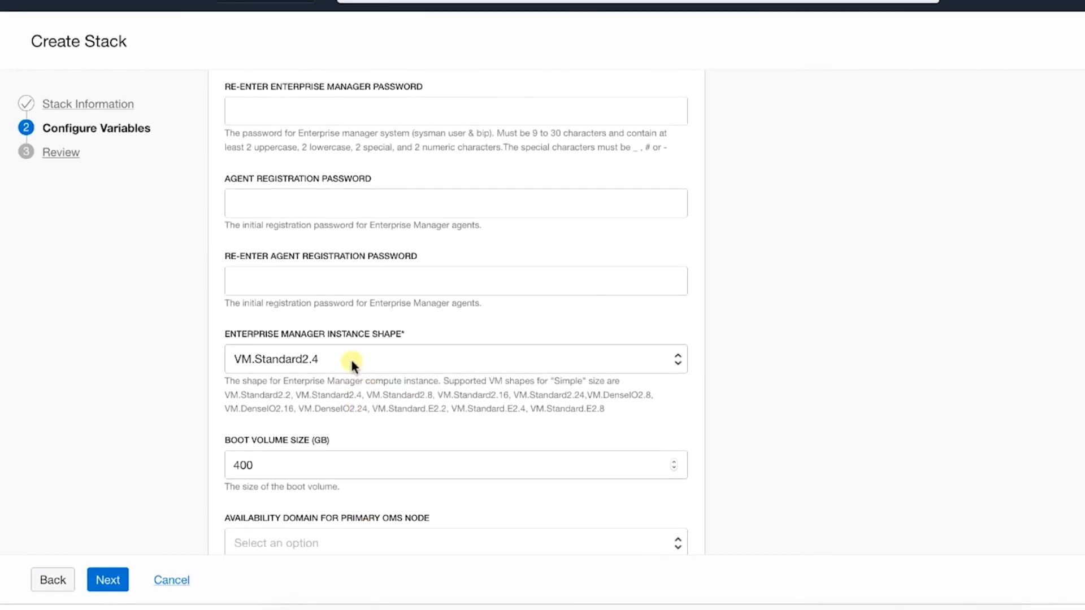
scroll(354, 364, "down", 2)
scroll(325, 422, "down", 2)
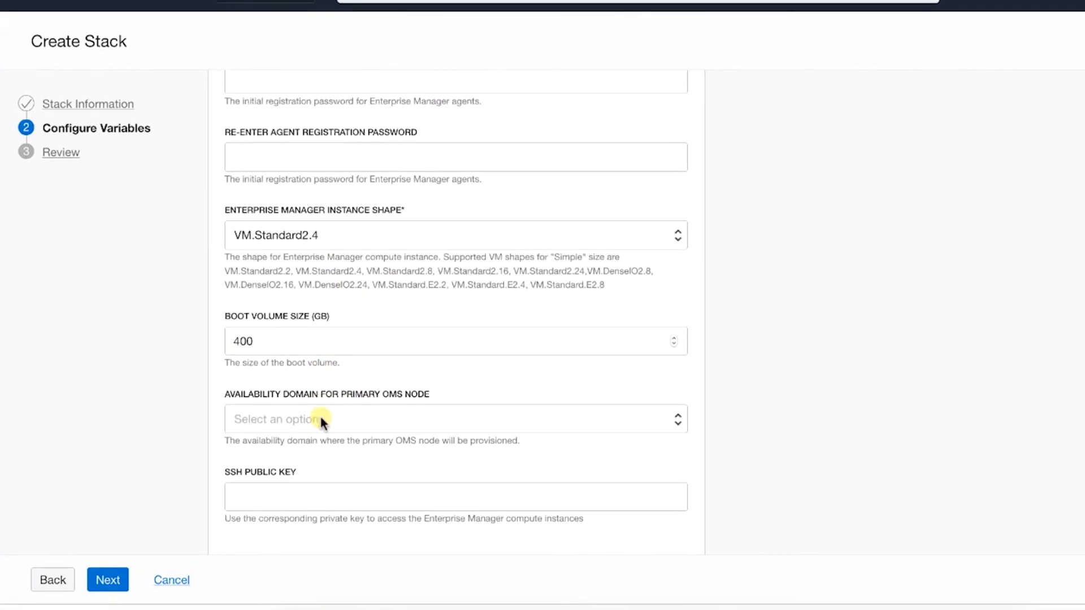
scroll(325, 402, "down", 3)
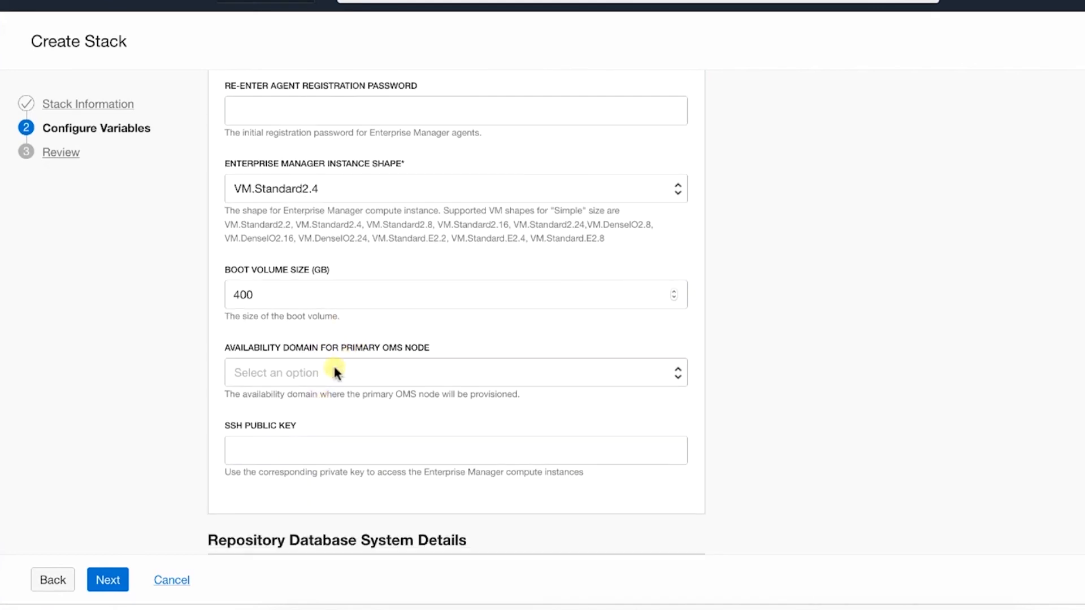
scroll(322, 384, "down", 4)
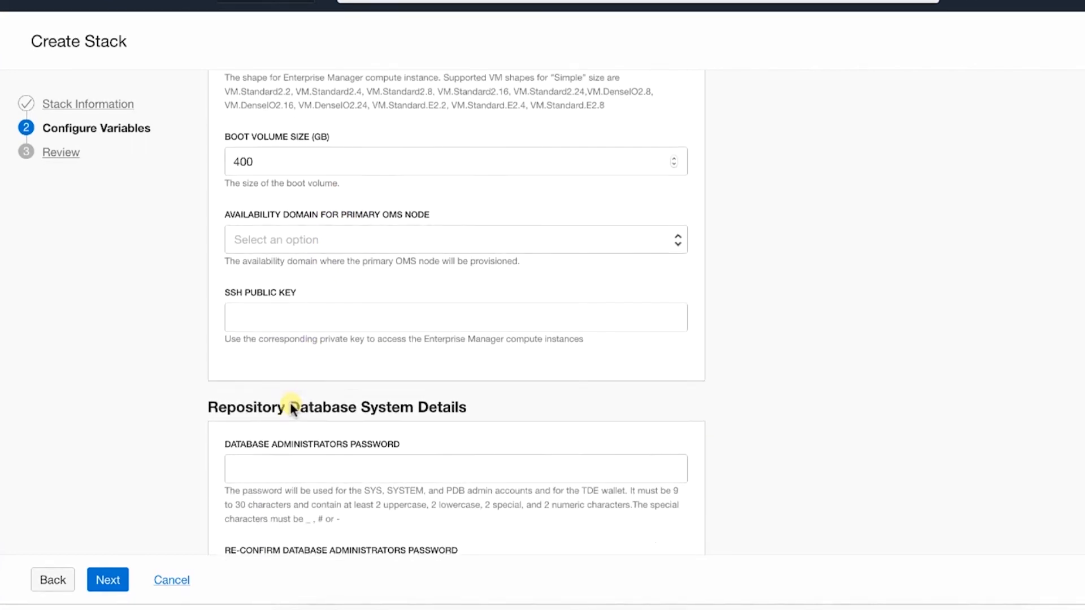
left_click(300, 314)
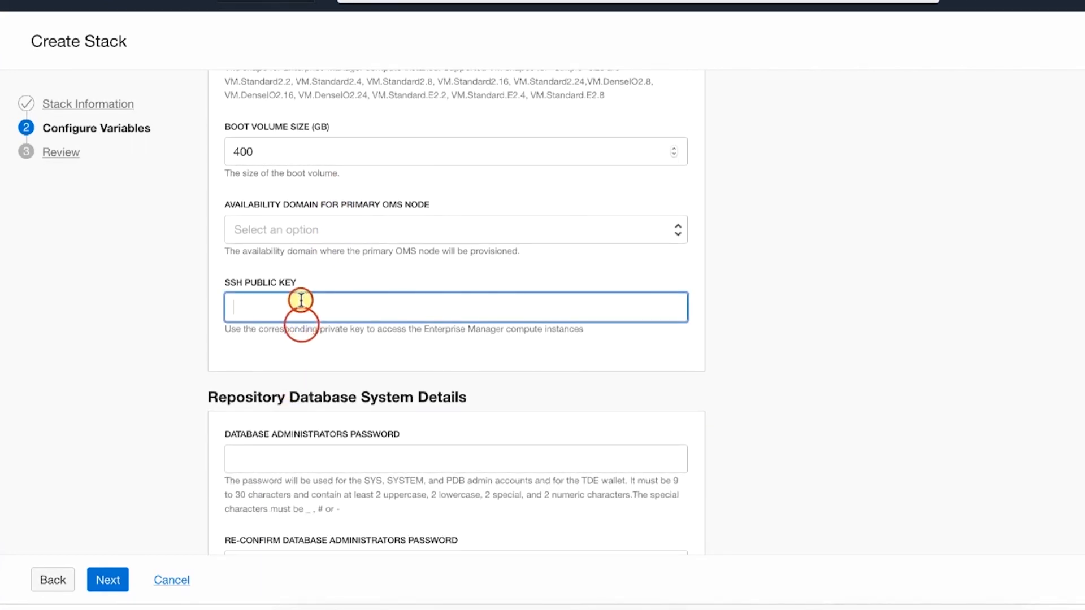
Choose VM.Standard2.4 as the Enterprise Manager instance shape
scroll(301, 300, "up", 10)
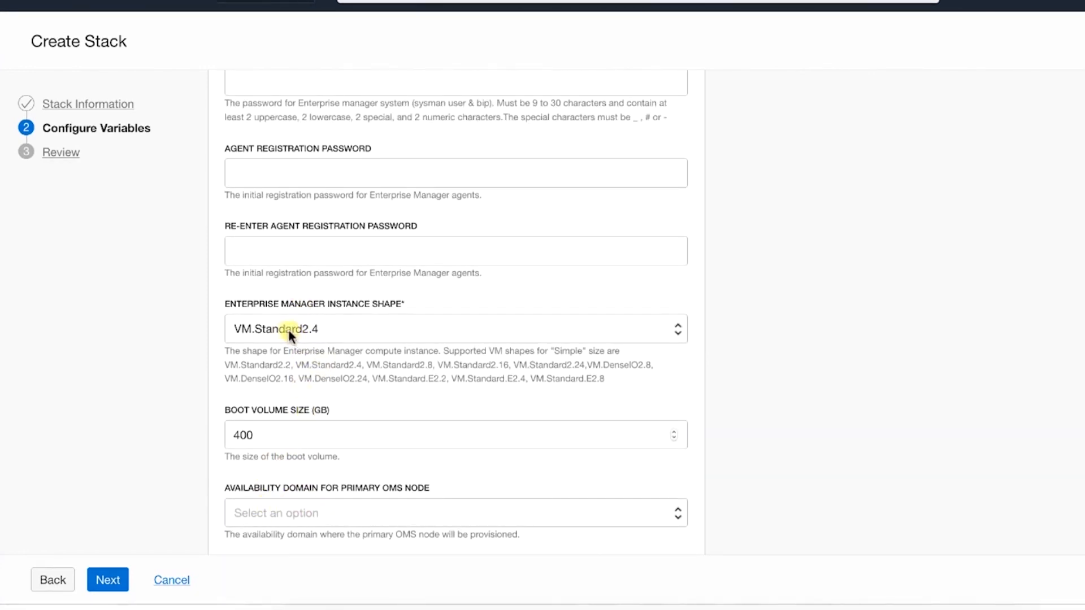
left_click(290, 331)
left_click(282, 329)
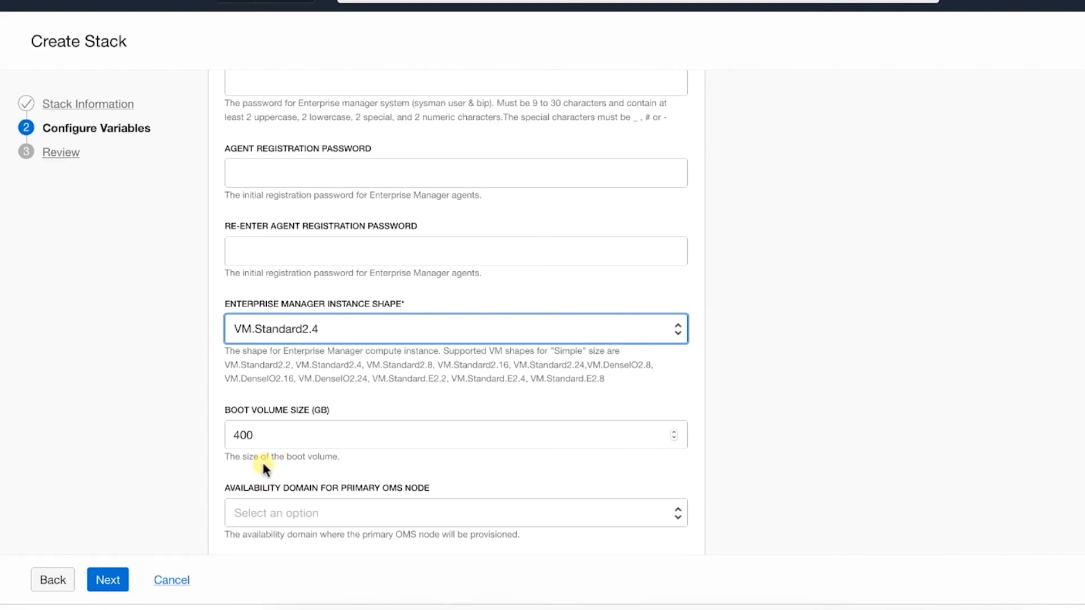
Examine the boot volume, availability domain and SSH public key fields, along with the requirements for the database administrators password
scroll(259, 418, "down", 5)
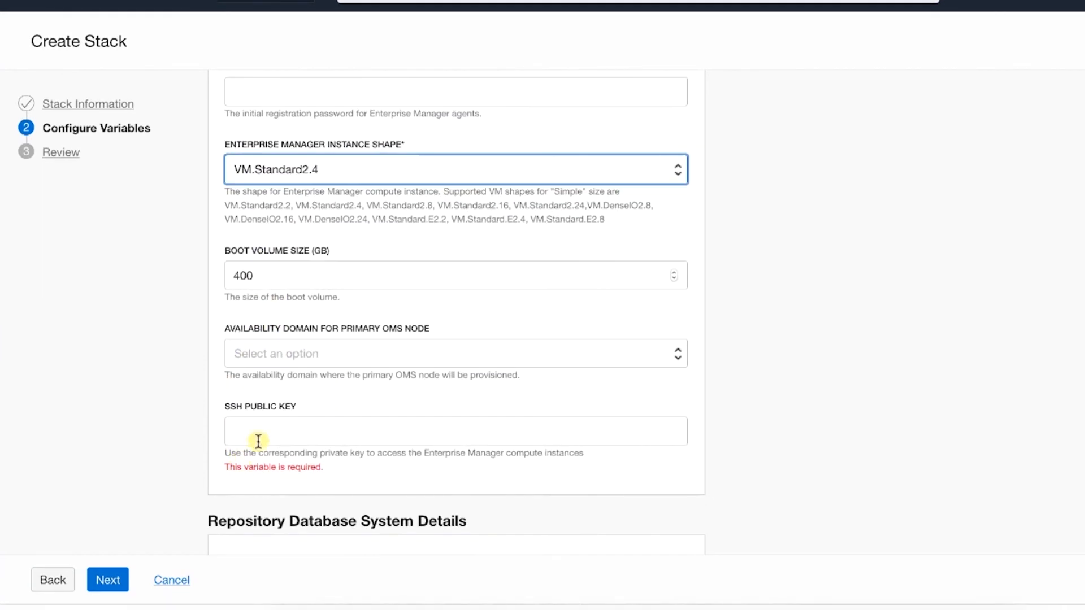
scroll(315, 370, "down", 3)
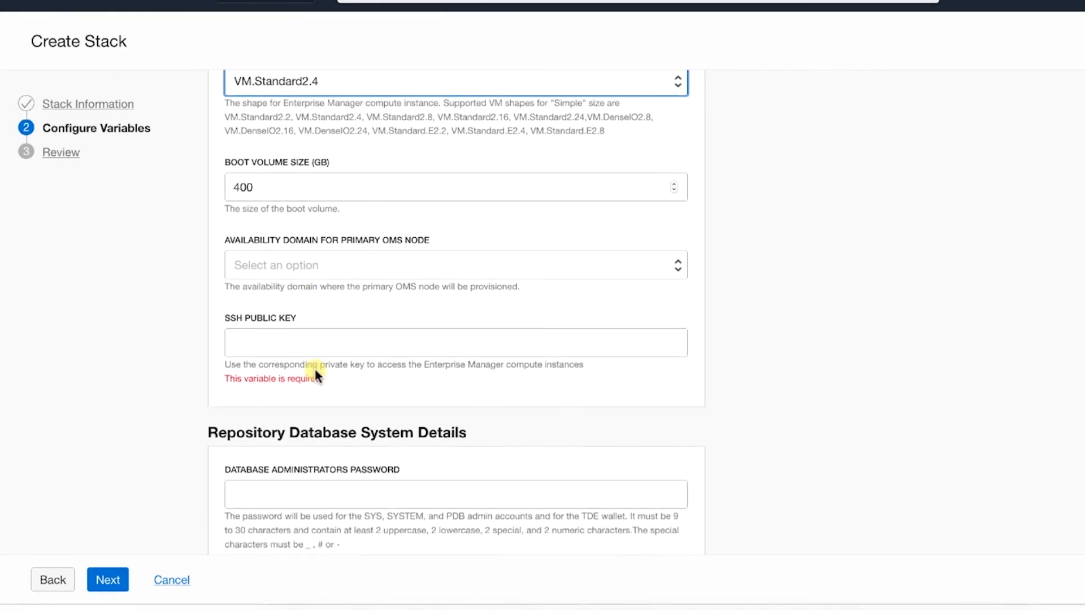
scroll(314, 368, "up", 2)
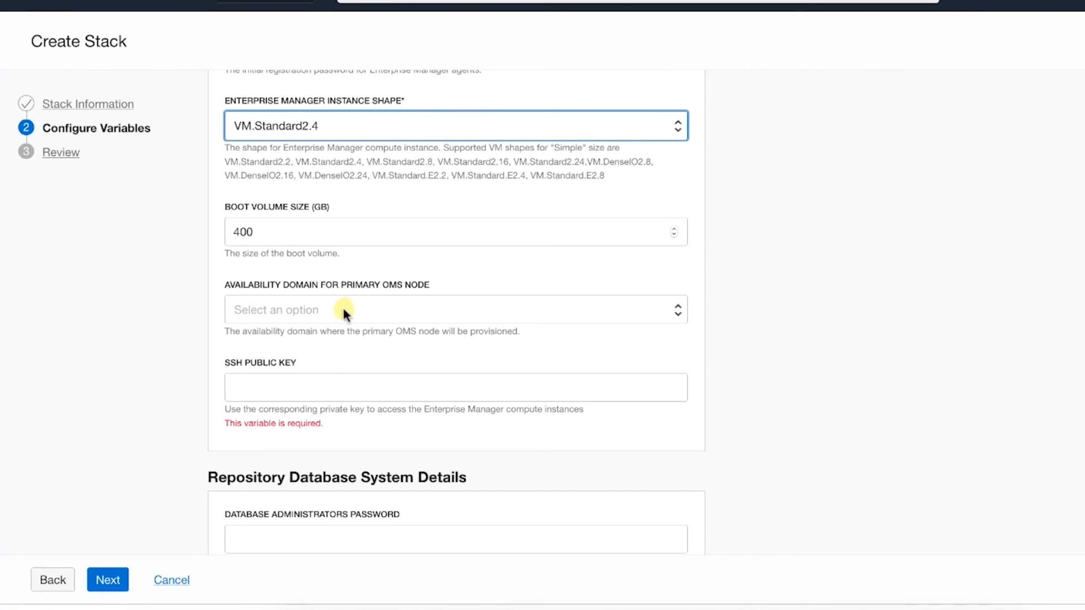
scroll(342, 308, "down", 7)
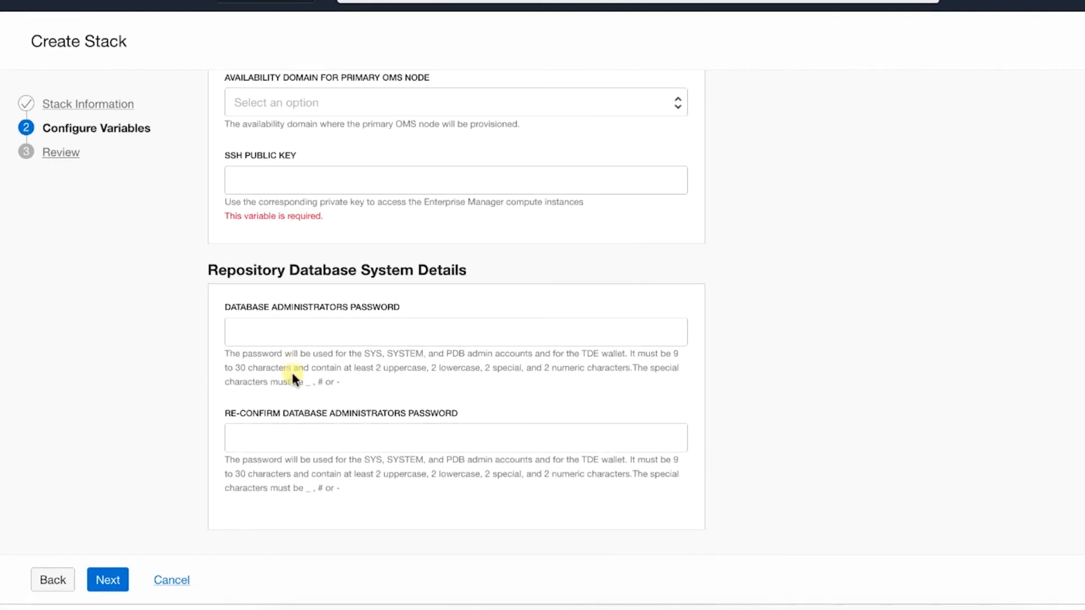
left_click(281, 337)
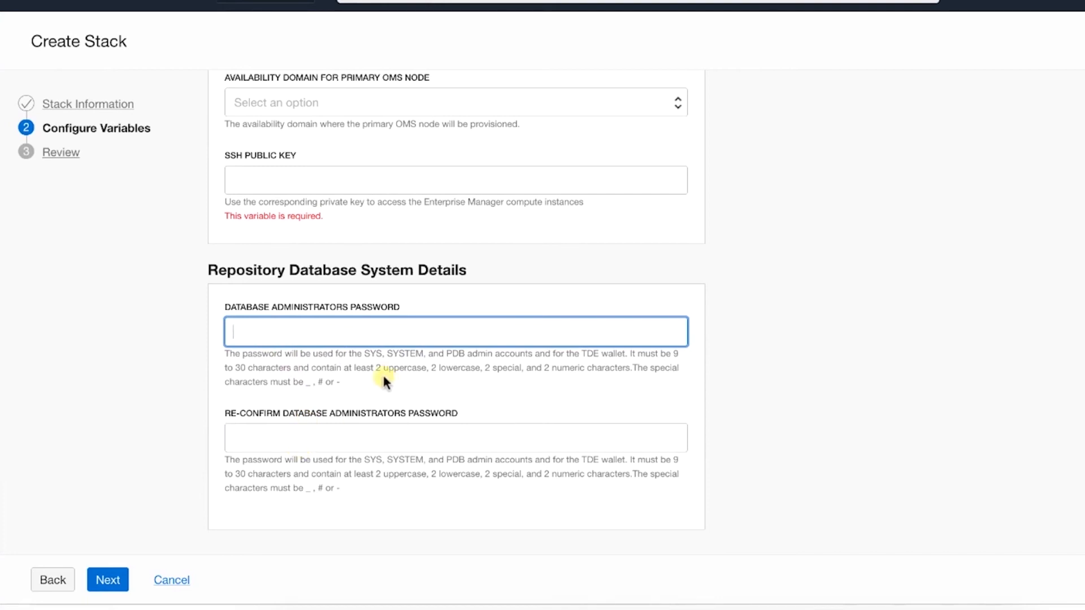
left_click_drag(381, 377, 236, 355)
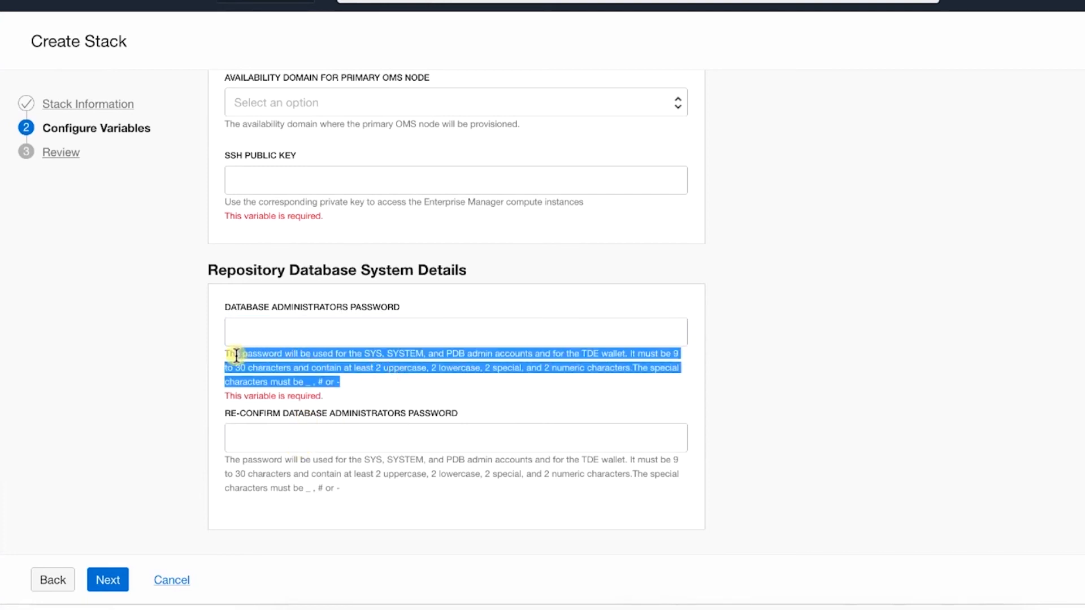
left_click(223, 355)
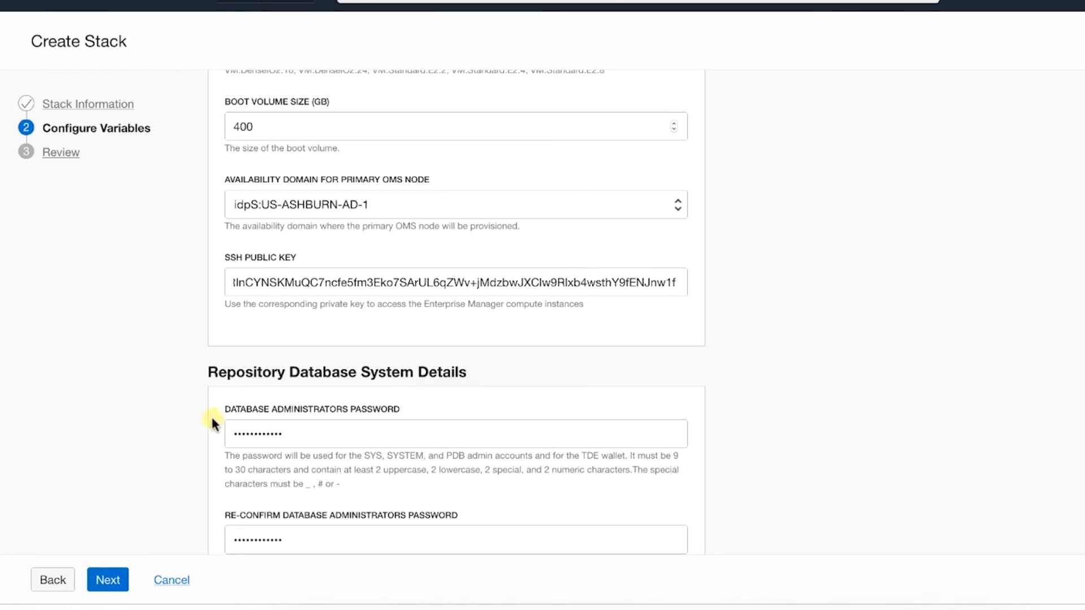
Proceed to the stack review, check the configuration summary through the repository database details, and create the stack
scroll(158, 508, "down", 2)
left_click(108, 580)
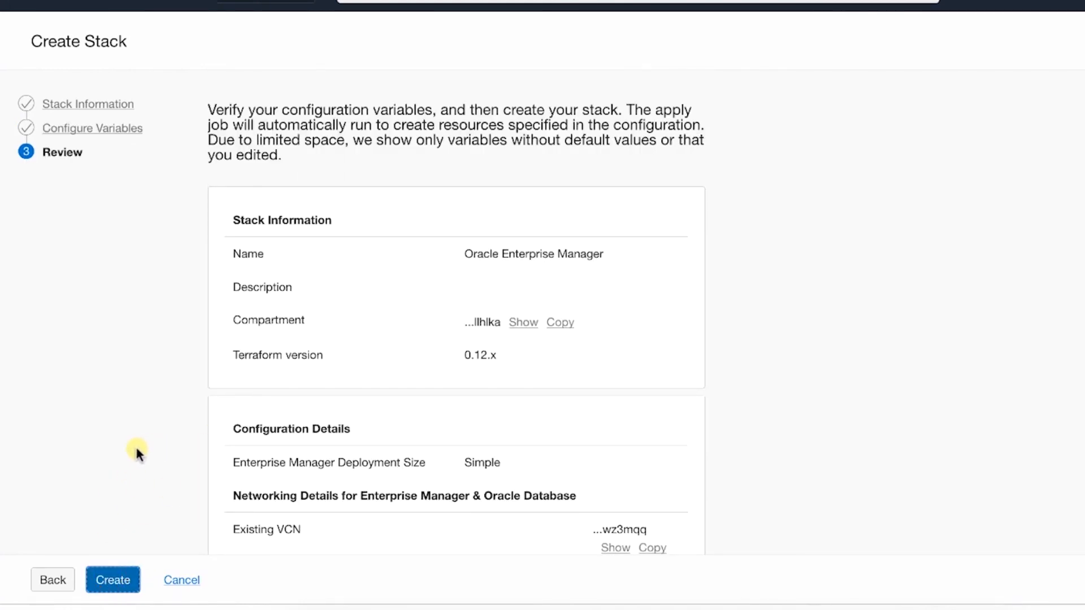
scroll(259, 380, "down", 5)
scroll(227, 455, "down", 10)
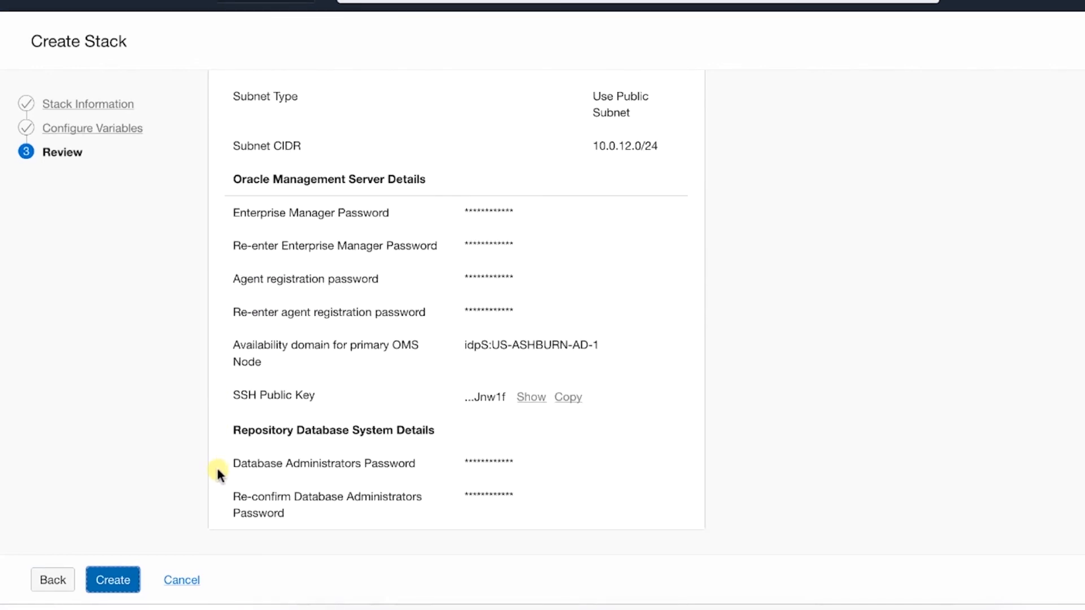
scroll(215, 473, "up", 10)
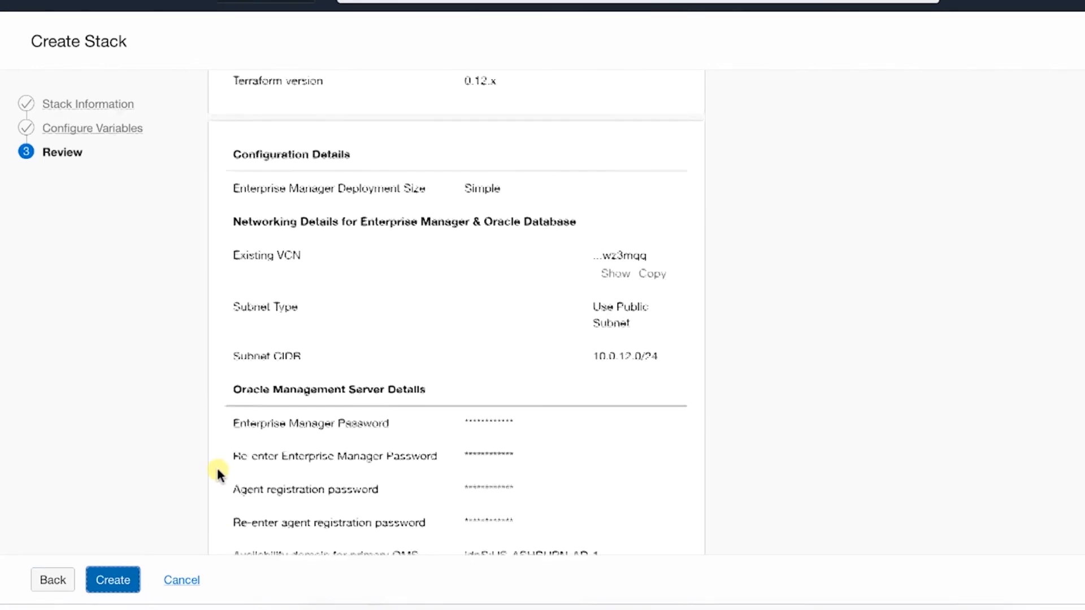
left_click(121, 580)
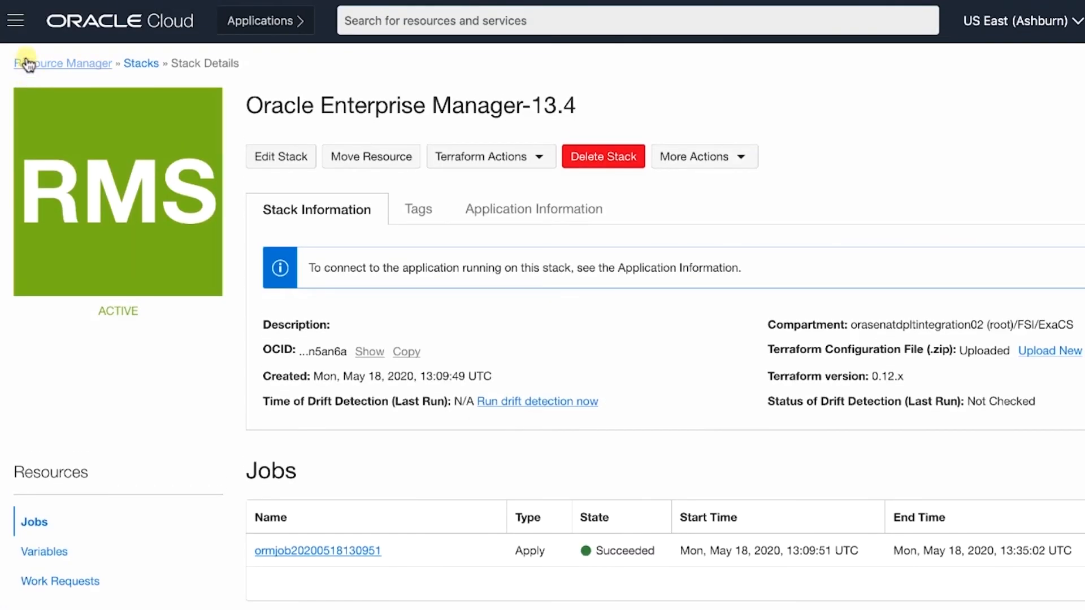
Look over the Oracle Enterprise Manager-13.4 stack's job, available Terraform actions and application information, and where stacks are found in Resource Manager
left_click(15, 20)
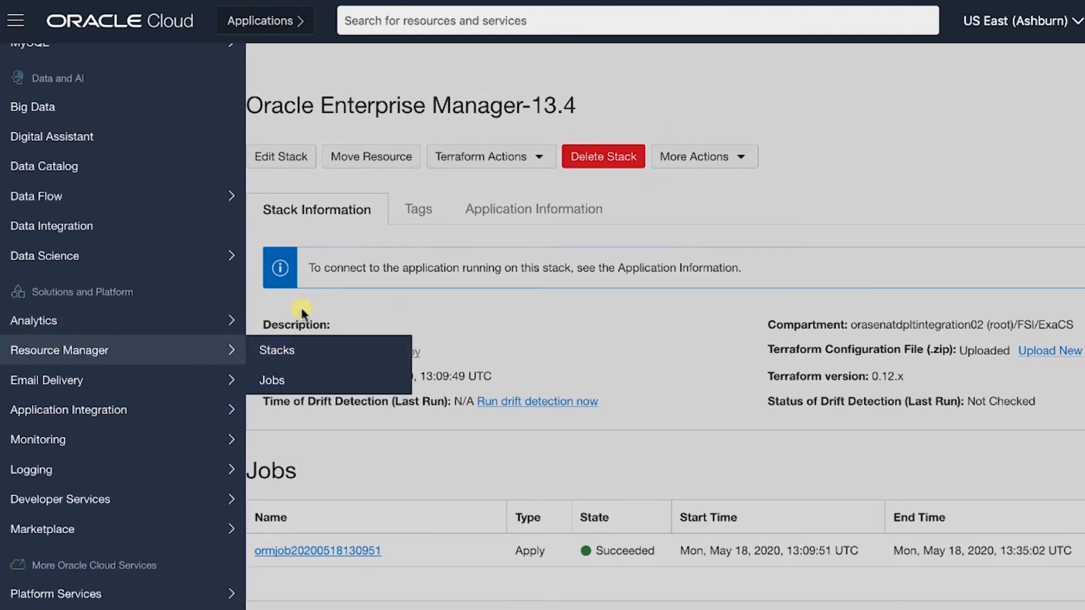
left_click(350, 321)
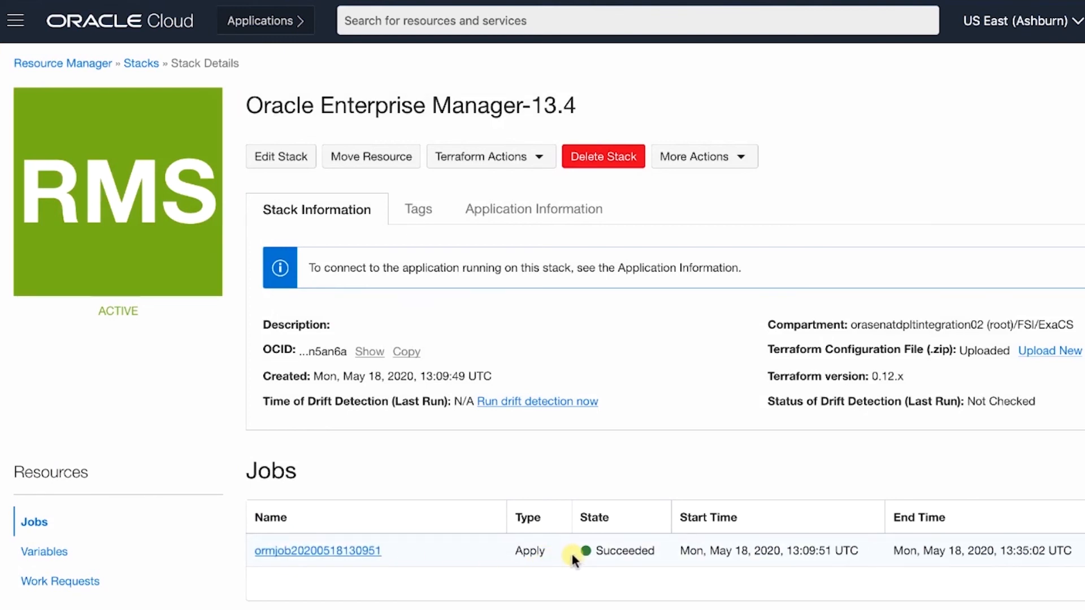
left_click(500, 158)
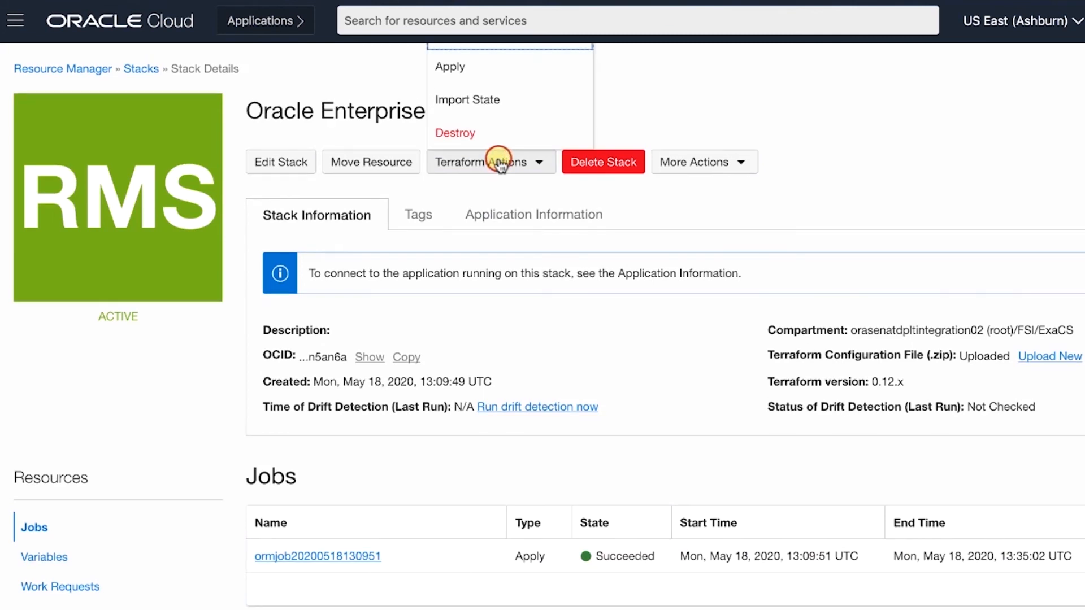
left_click(668, 91)
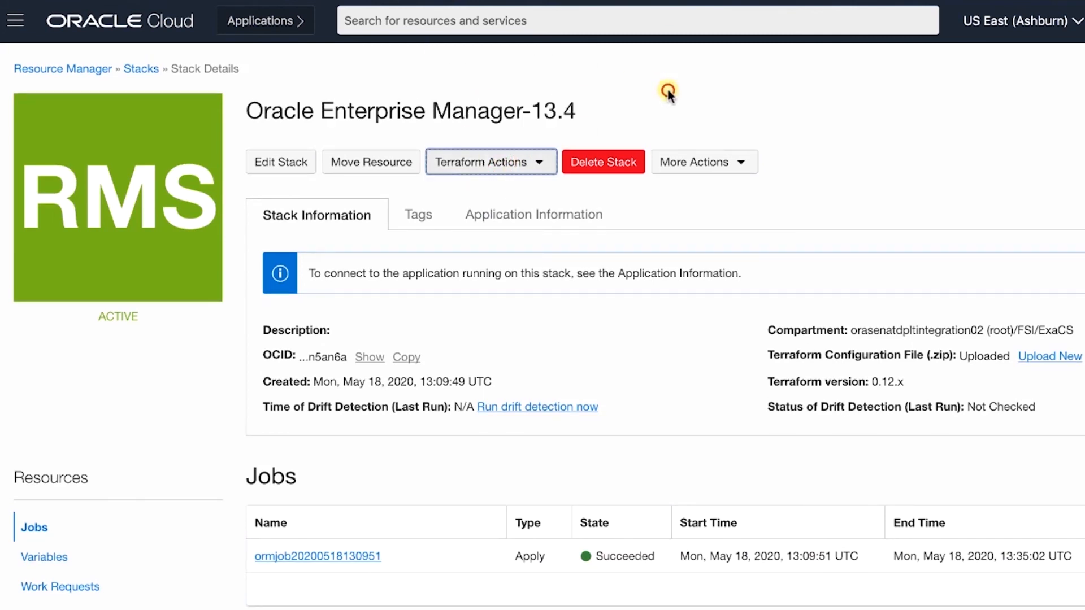
left_click(532, 173)
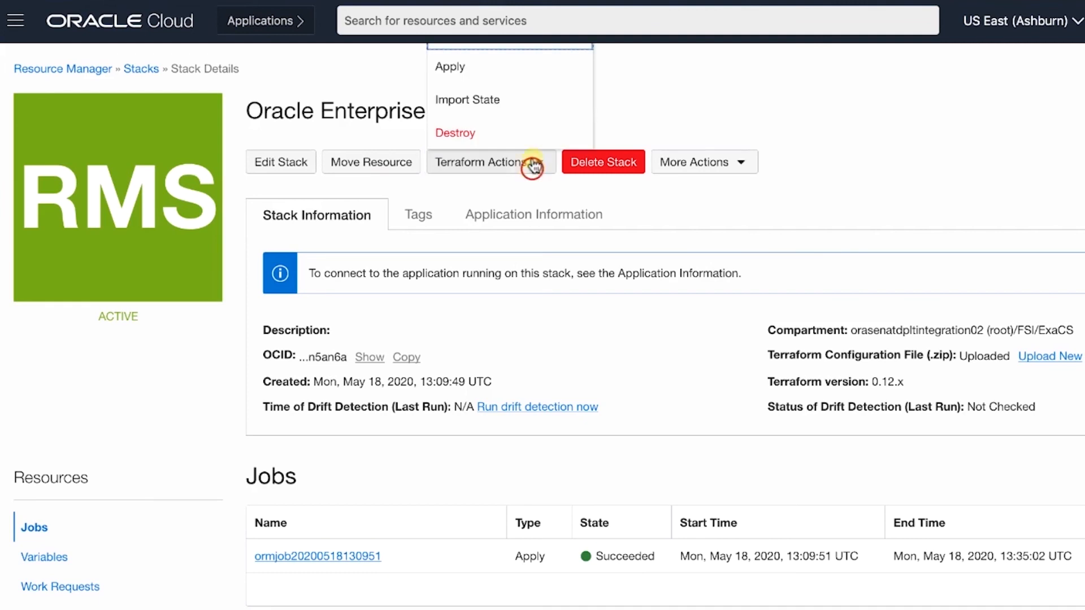
left_click(473, 233)
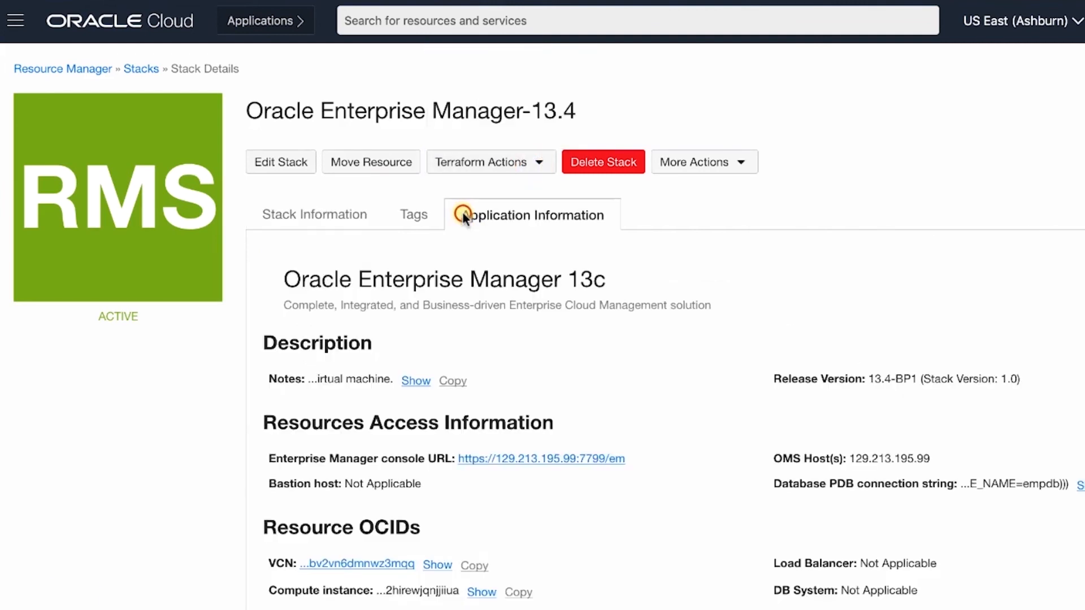
left_click(347, 217)
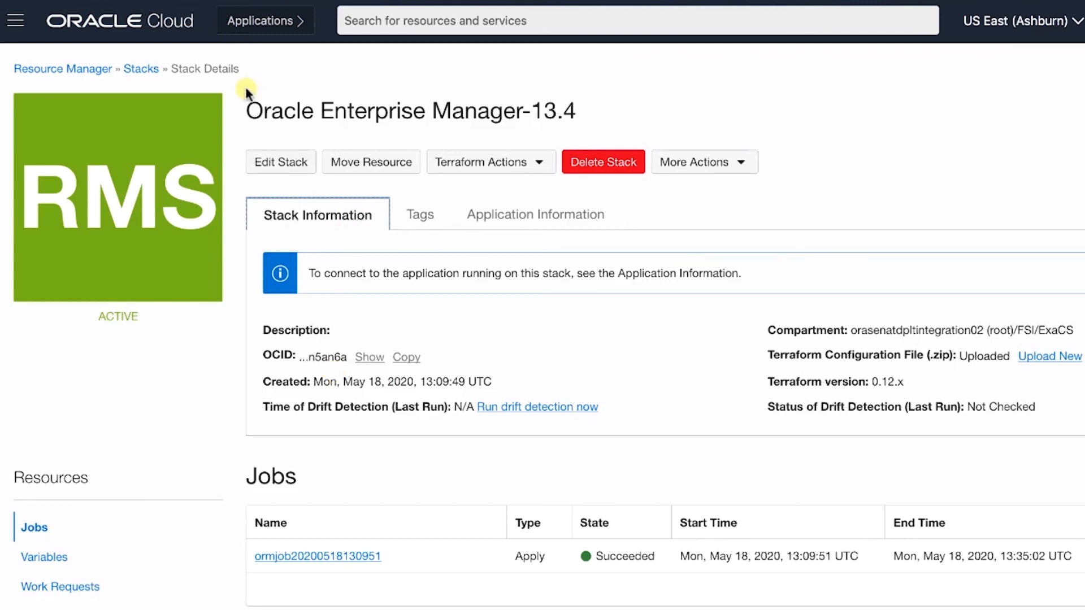
Open the list of compute instances in the ExaCS compartment
left_click(16, 20)
scroll(57, 264, "up", 7)
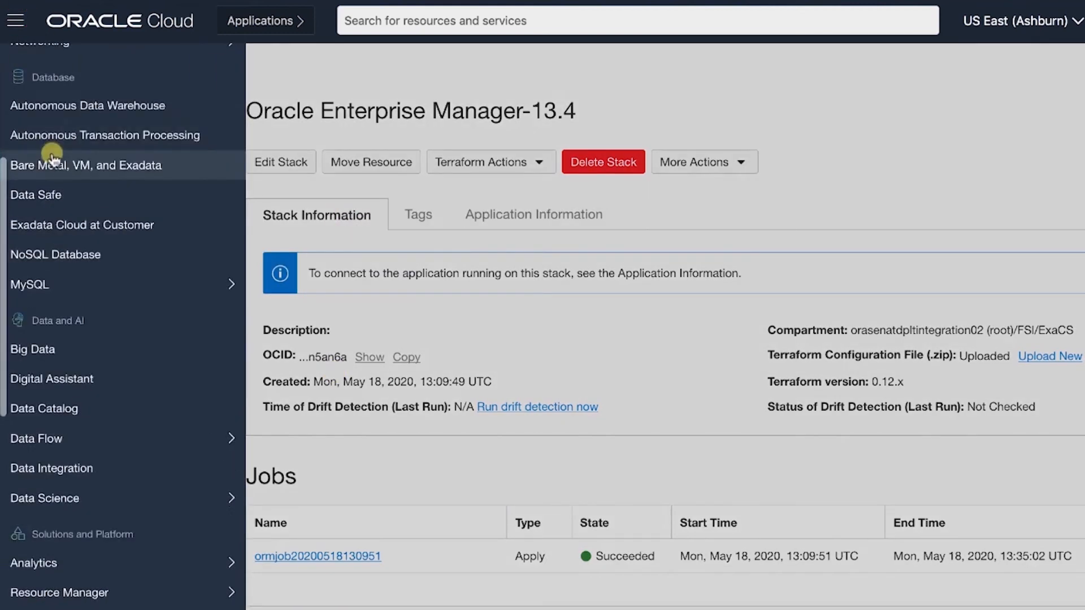
mouse_move(63, 179)
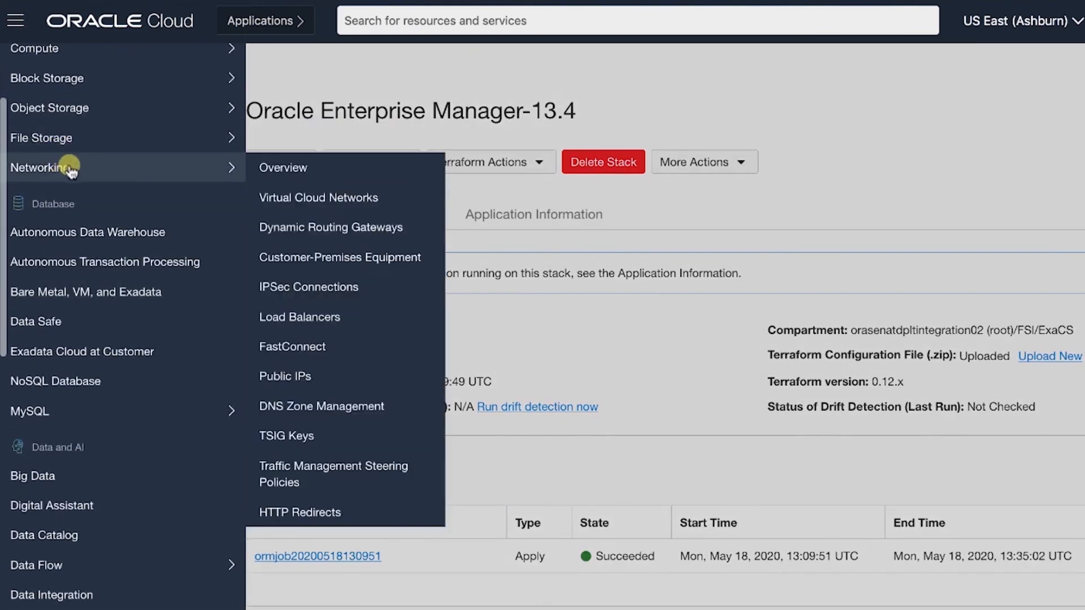
scroll(51, 260, "up", 3)
mouse_move(121, 119)
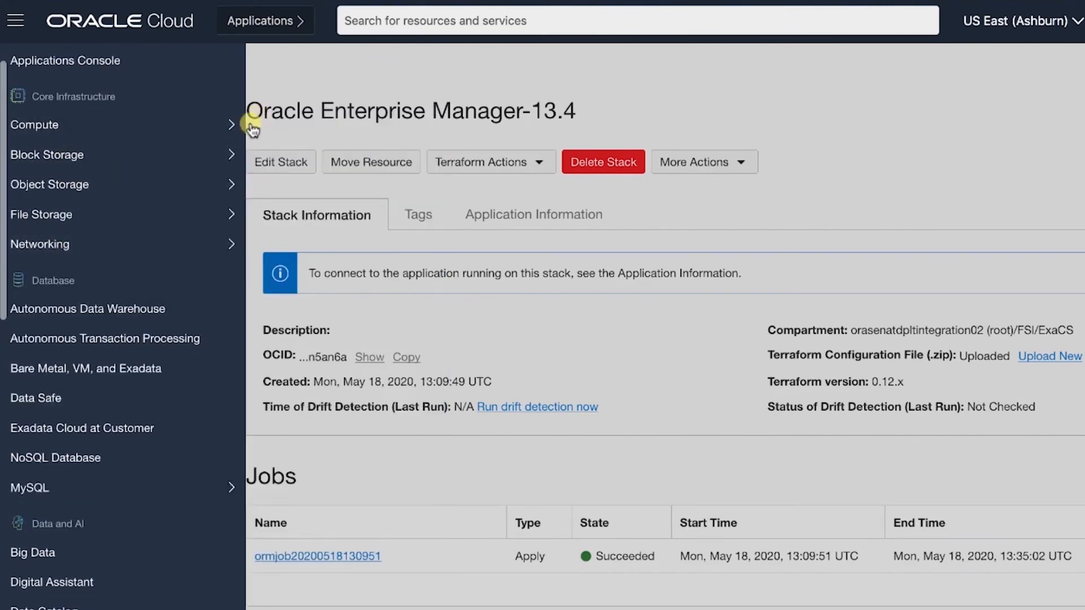
left_click(271, 125)
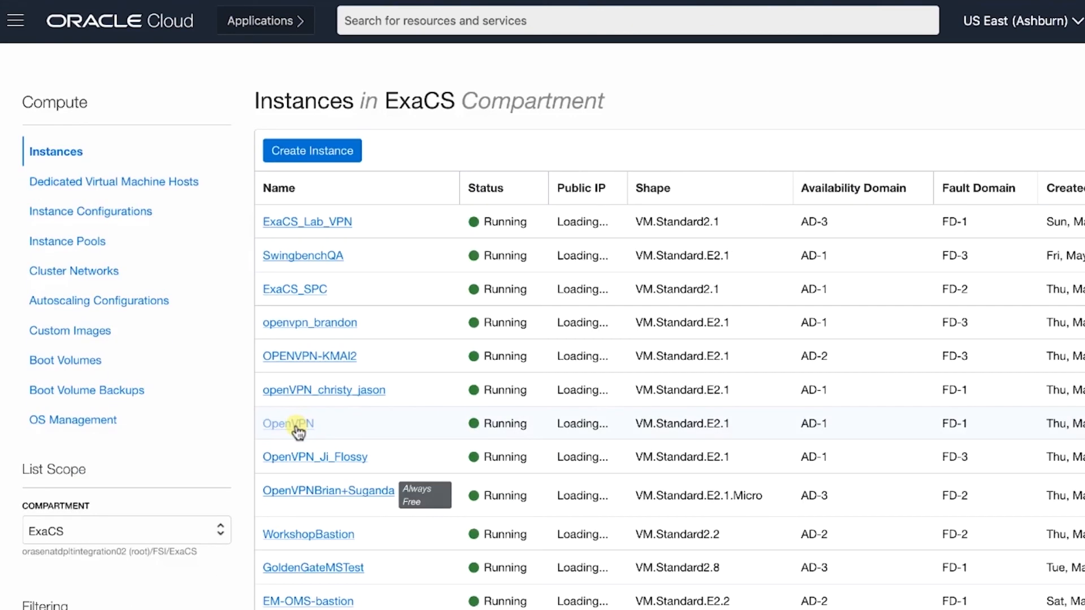
Open the EM-OMS1 instance with shape VM.Standard2.2 in AD-3 and select its public IP address
scroll(299, 452, "down", 10)
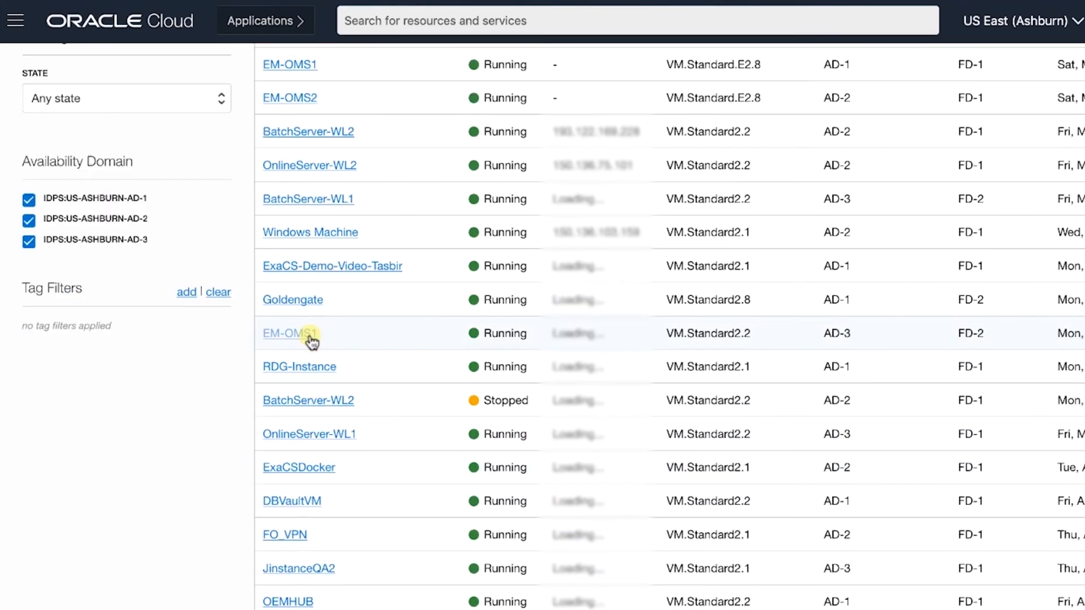
left_click(297, 333)
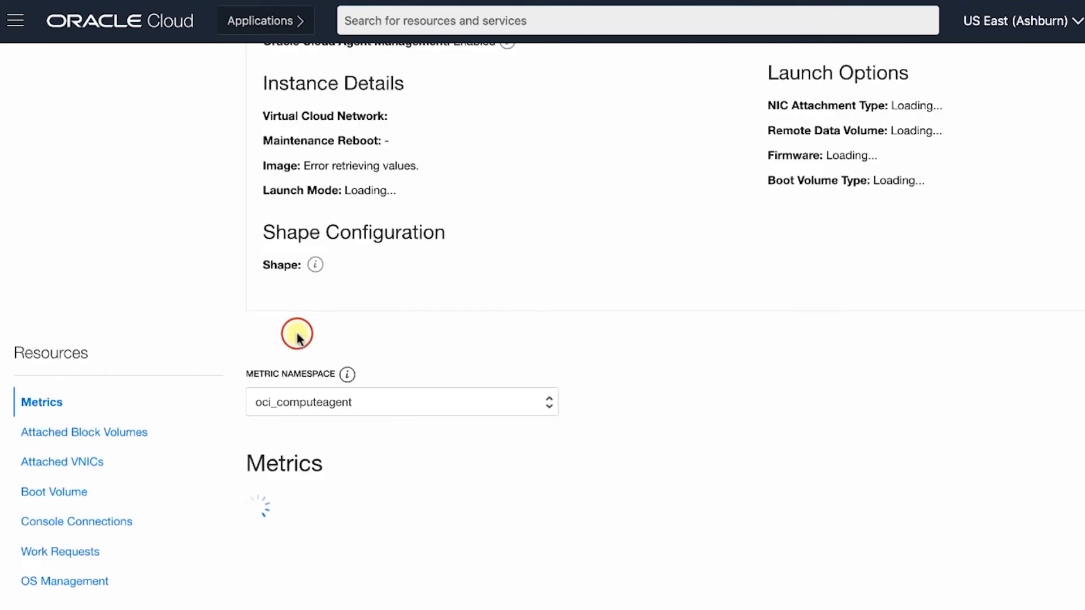
scroll(361, 254, "up", 3)
scroll(336, 285, "up", 5)
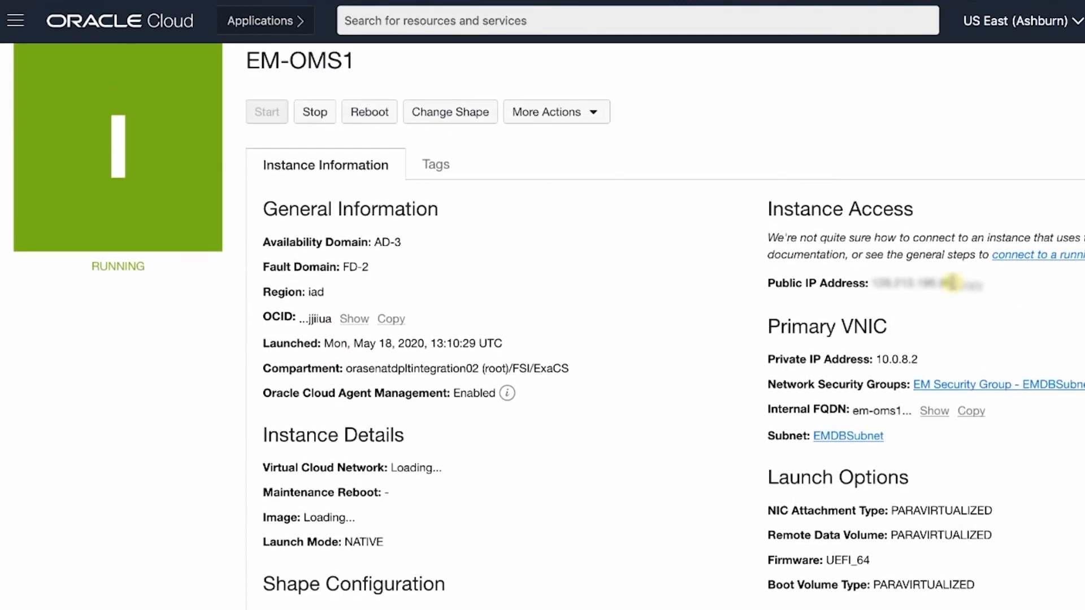
left_click_drag(947, 284, 885, 284)
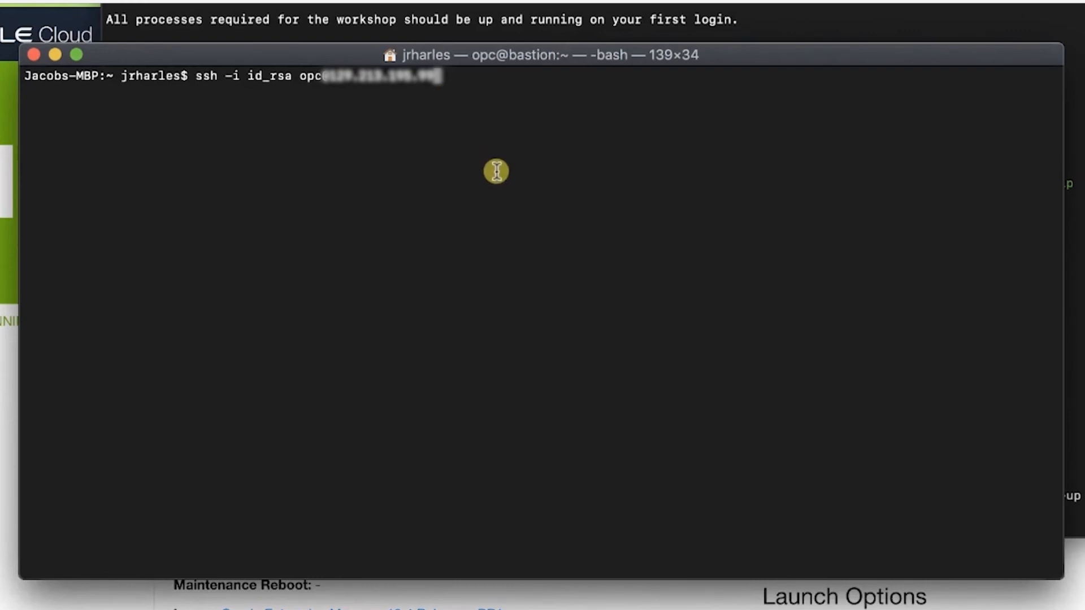
In the terminal, check the prepared SSH command and connect to the instance's public IP as opc using the id_rsa key
left_click_drag(460, 73, 345, 77)
triple_click(380, 83)
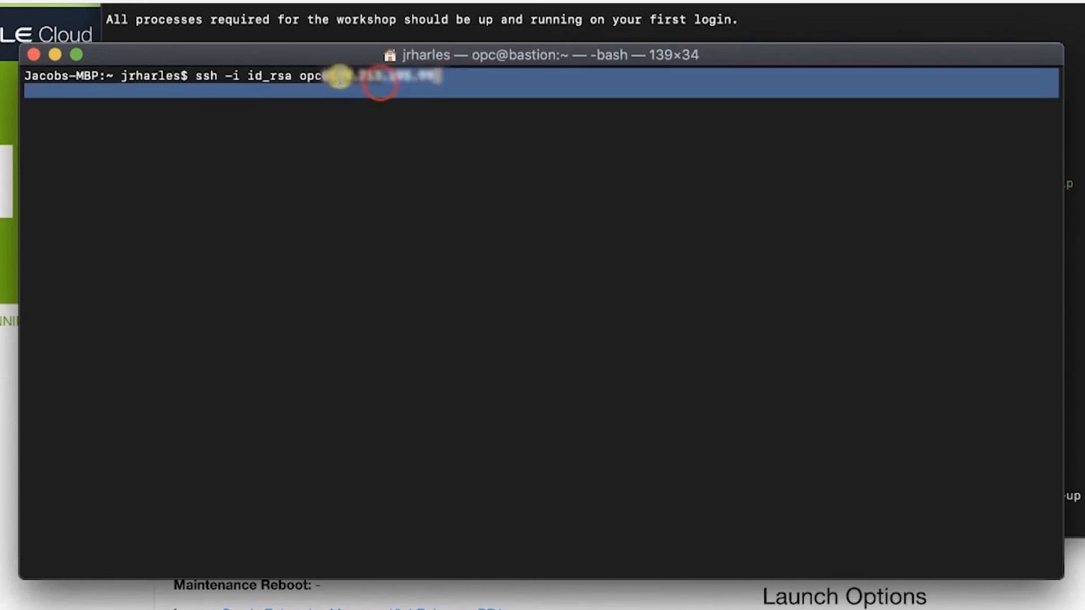
left_click(340, 77)
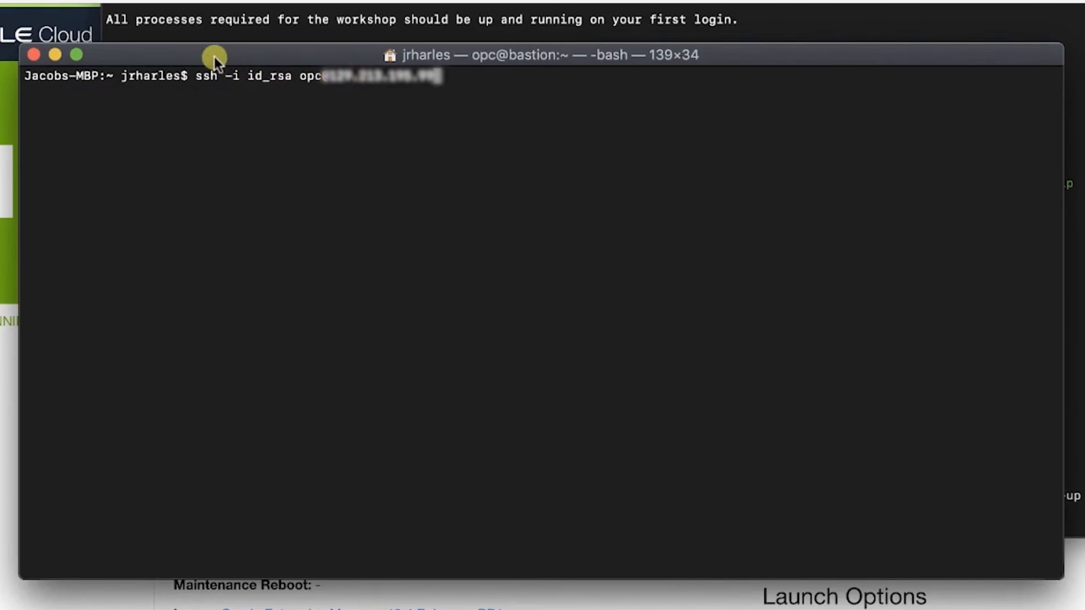
left_click(195, 77)
left_click_drag(230, 78, 283, 78)
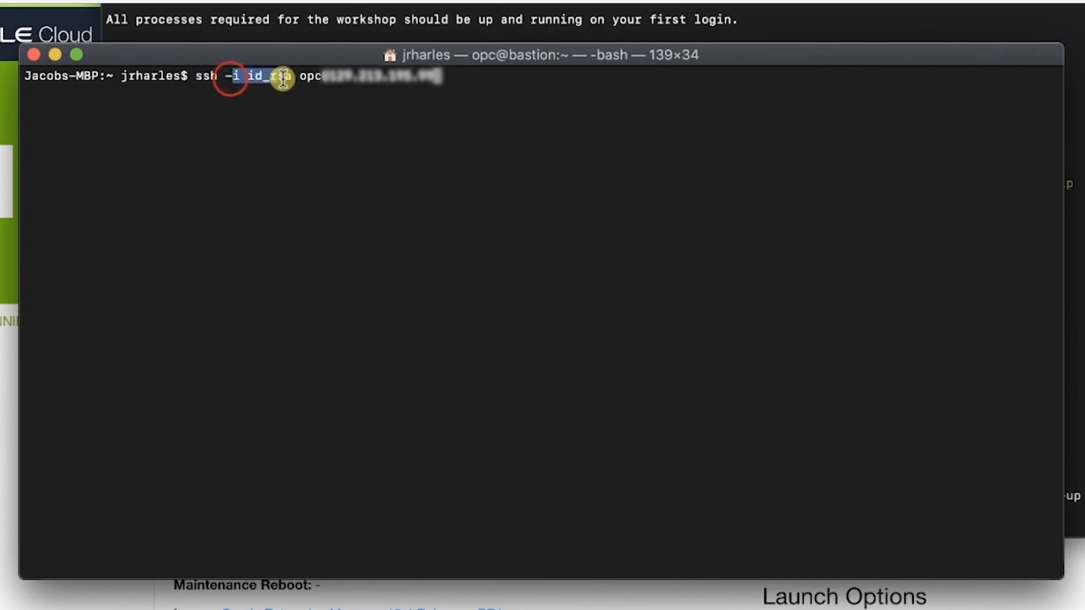
left_click(283, 79)
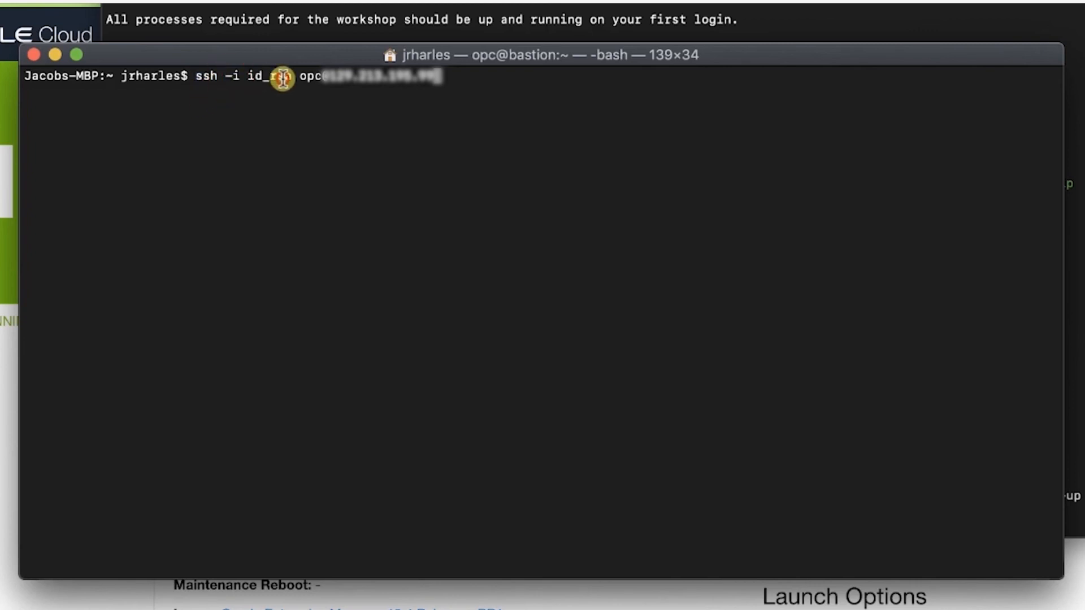
left_click(354, 83)
key("Return")
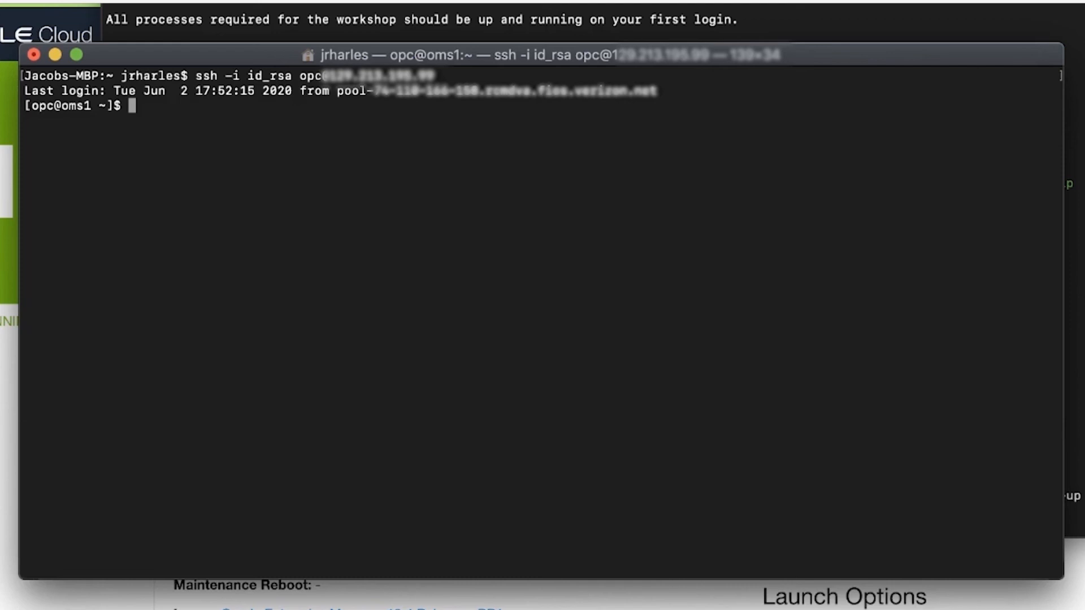
Switch to the oracle user with "sudo su - oracle" and highlight the EM URL line in the EM 13.4 installation details
type("sudo su - oracle")
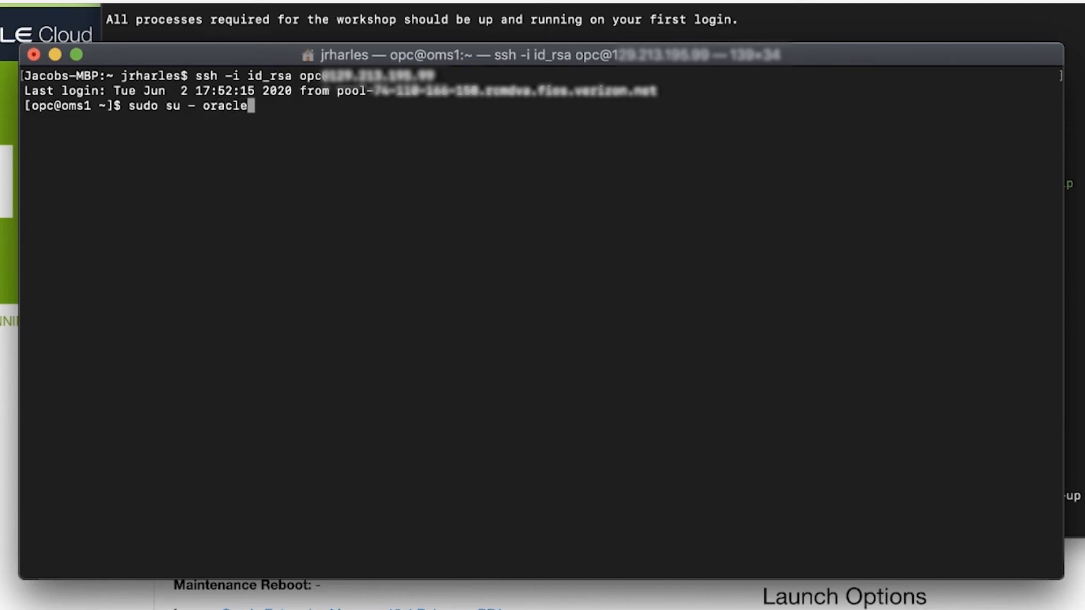
key("Return")
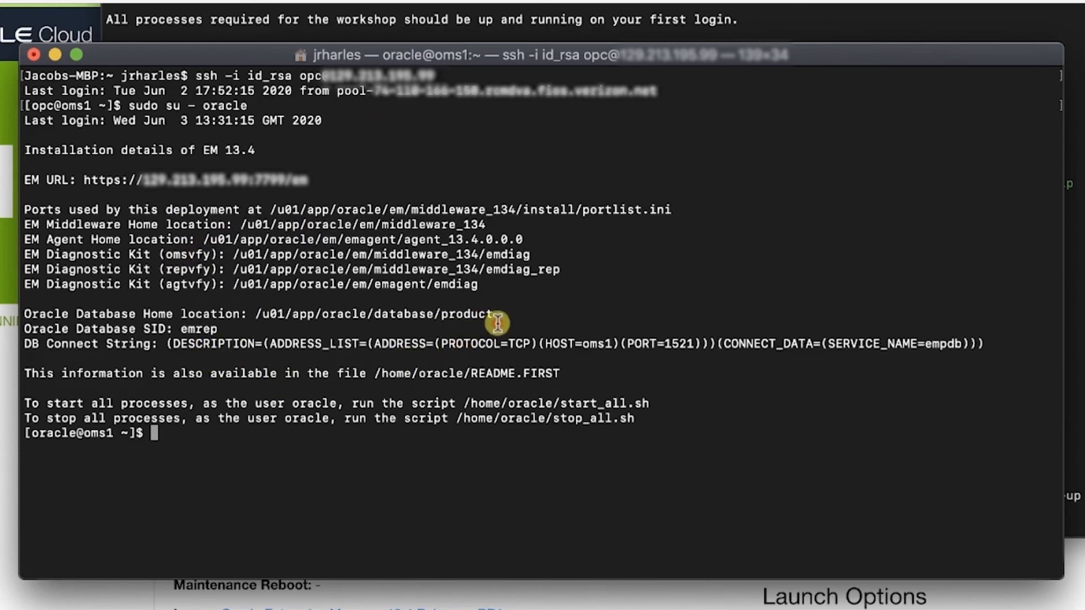
left_click_drag(498, 322, 414, 317)
left_click(369, 346)
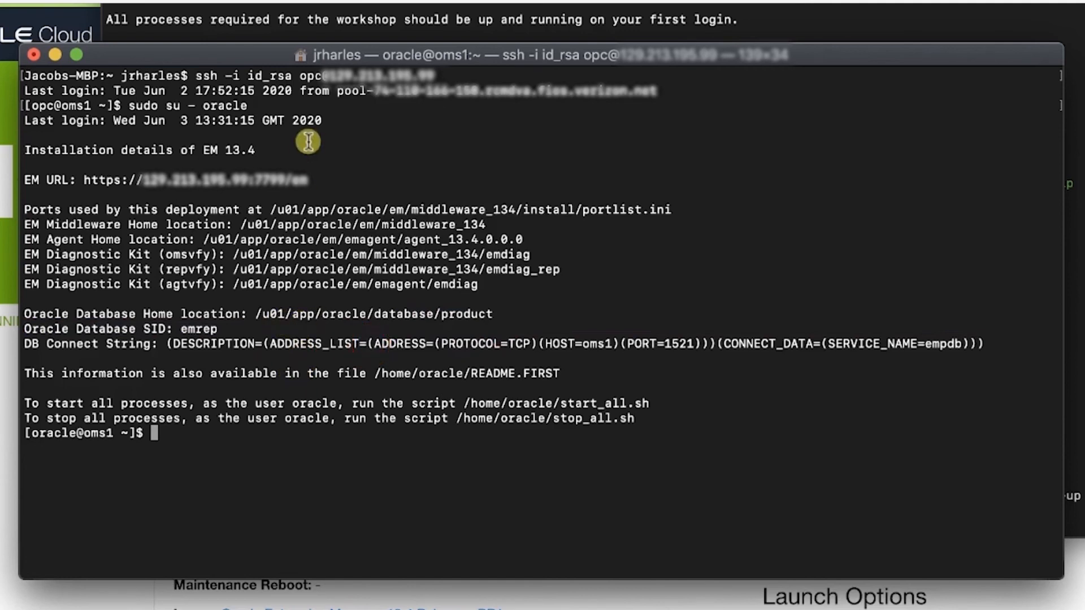
left_click_drag(308, 181, 29, 182)
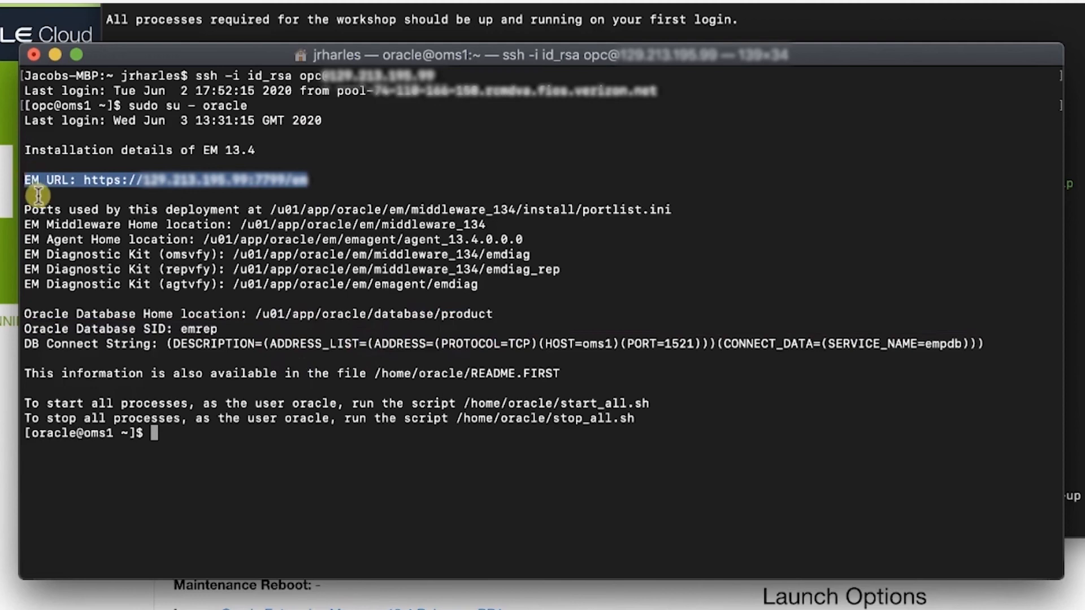
Open the EM URL from the installation details in the browser and log in to Enterprise Manager as sysman
left_click_drag(159, 181, 85, 181)
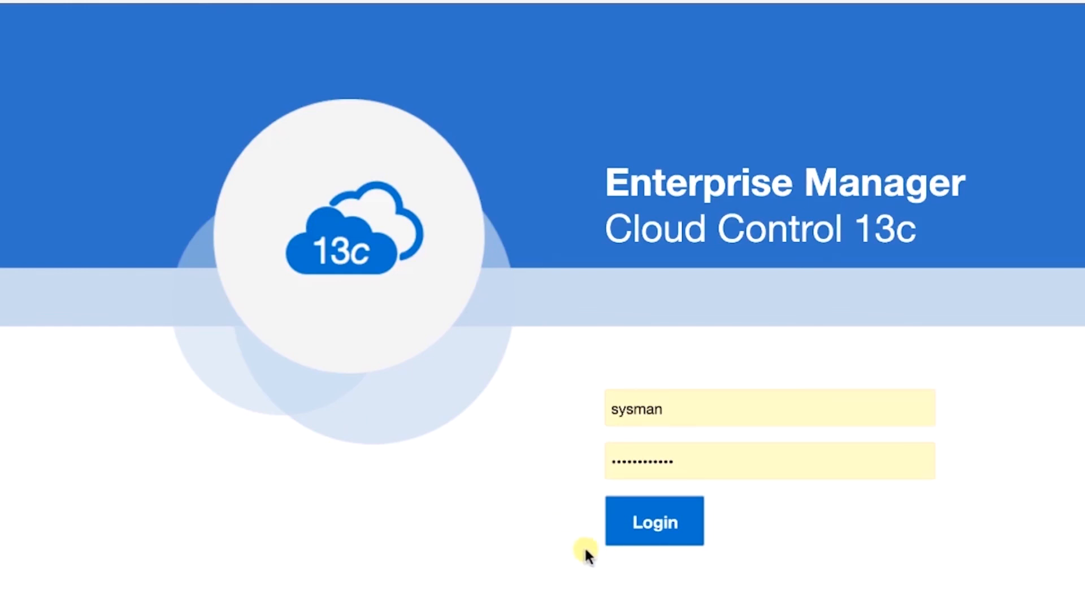
left_click(644, 540)
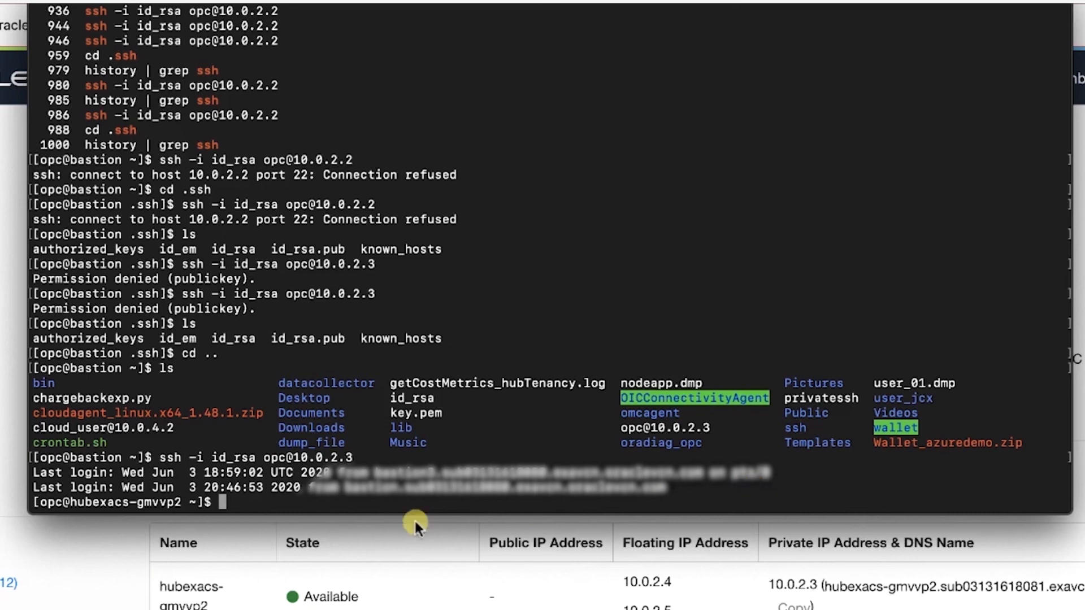
type("exit")
key("Return")
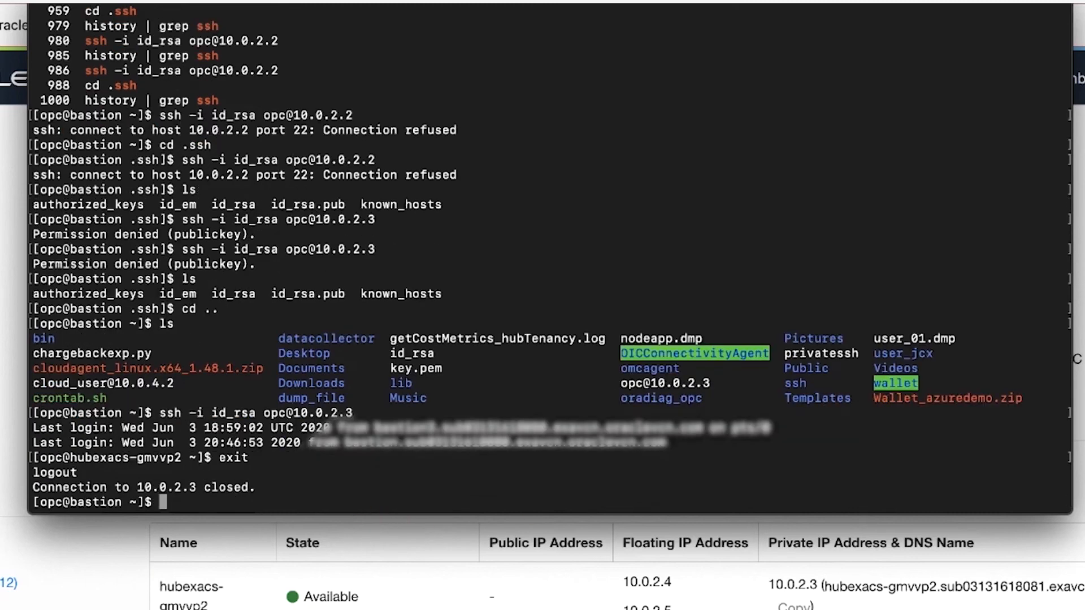
key("Up")
key("ctrl+u")
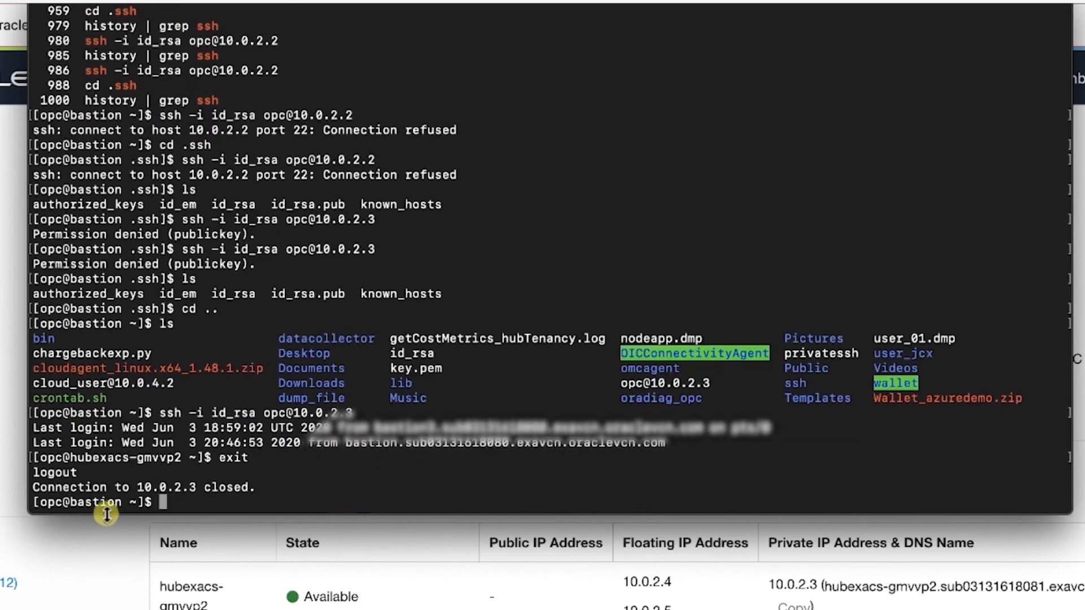
left_click_drag(122, 503, 79, 507)
left_click(74, 503)
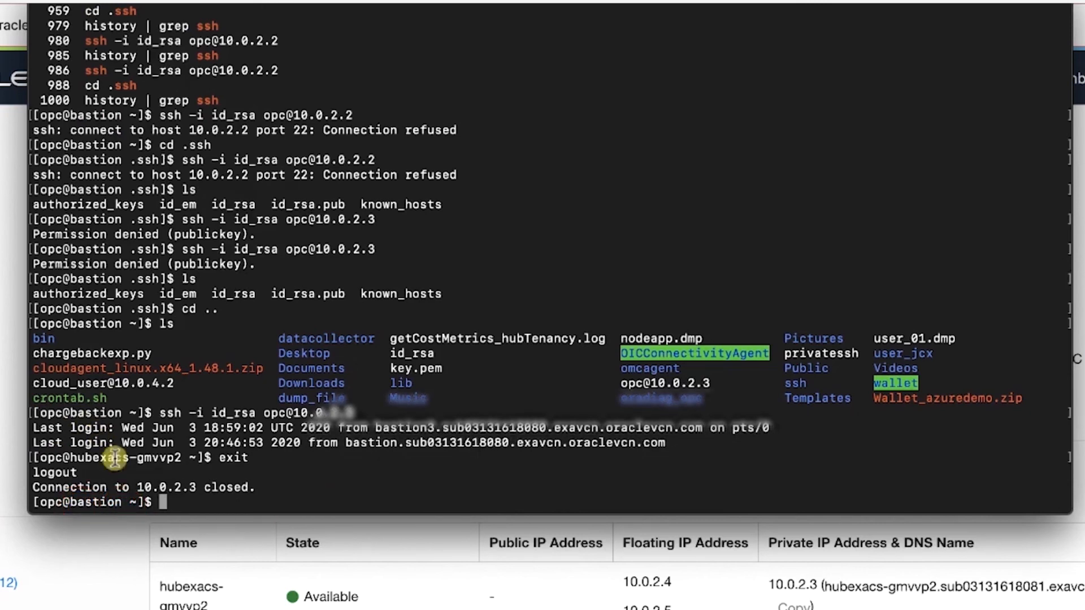
left_click(175, 502)
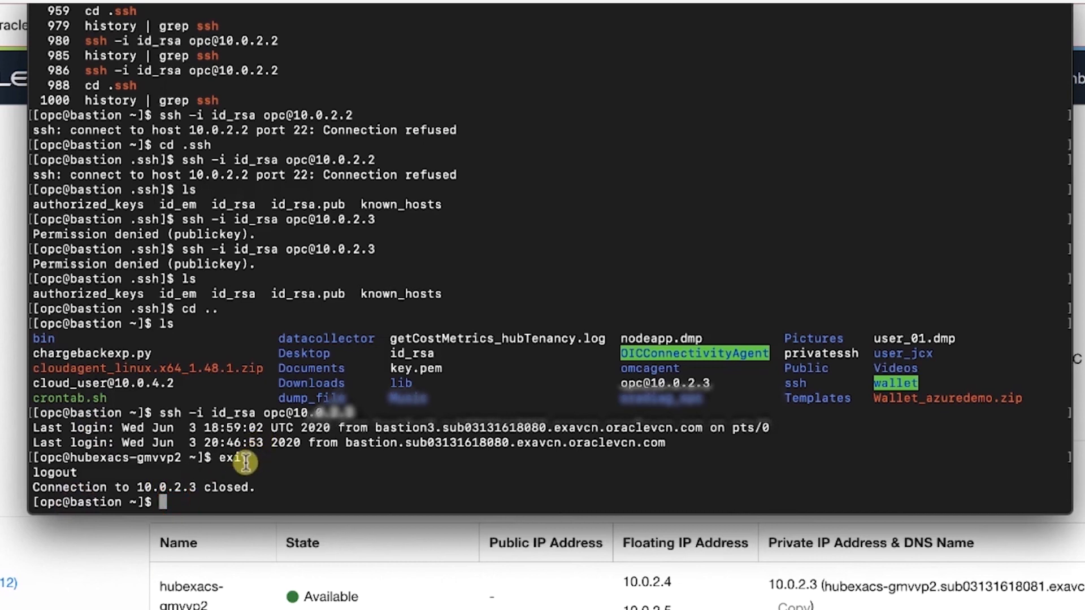
key("Up")
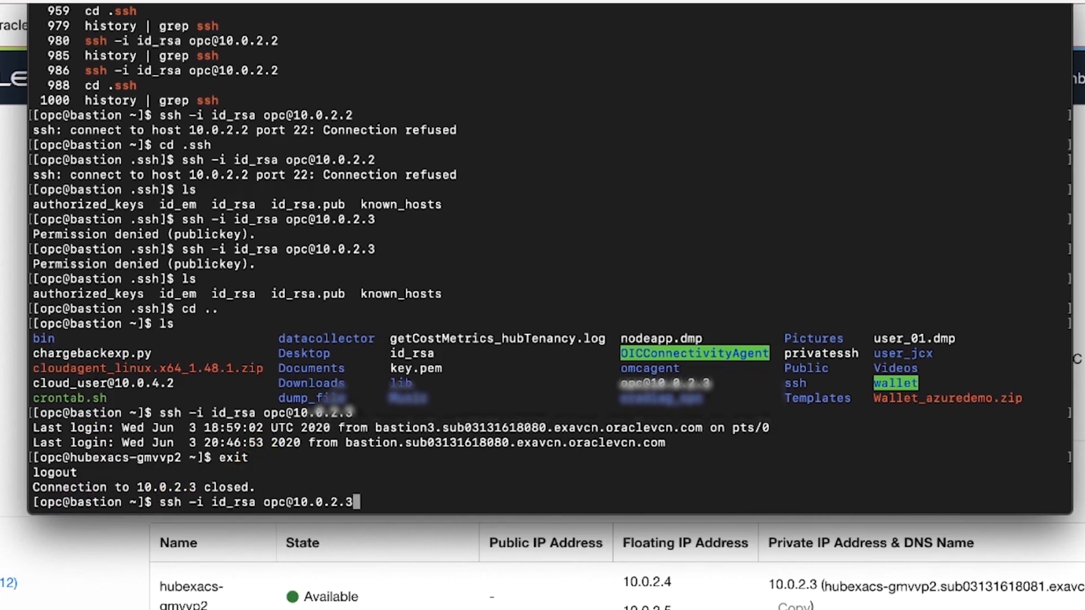
key("Return")
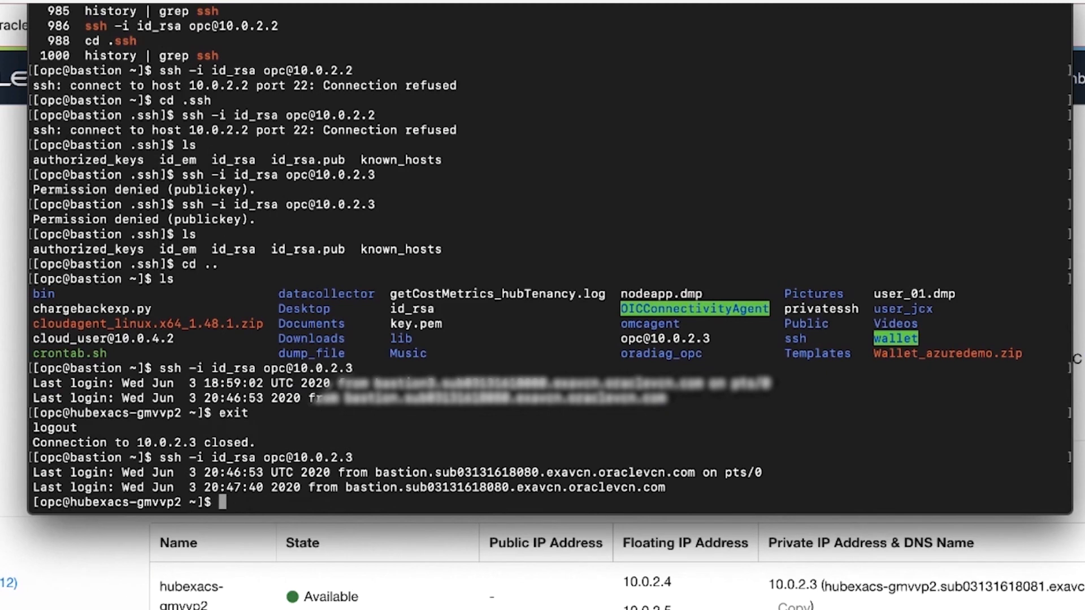
Open /etc/hosts on the hubexacs-gmvvp2 node with vi
type("vim /etc/hosts")
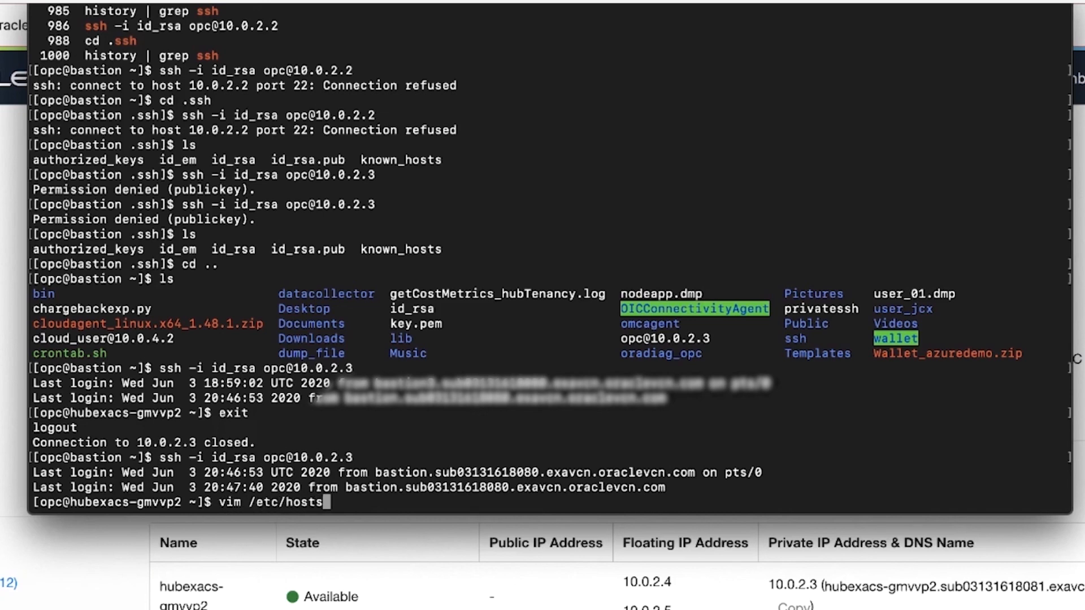
key("Return")
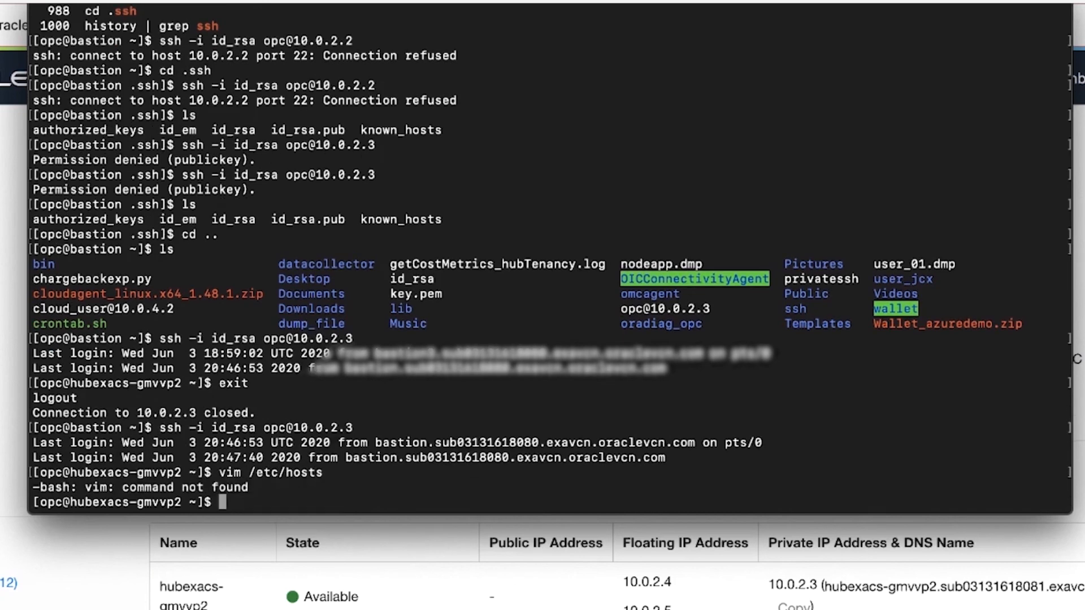
type("s")
key("BackSpace")
type("vi /etc/hosts")
key("Return")
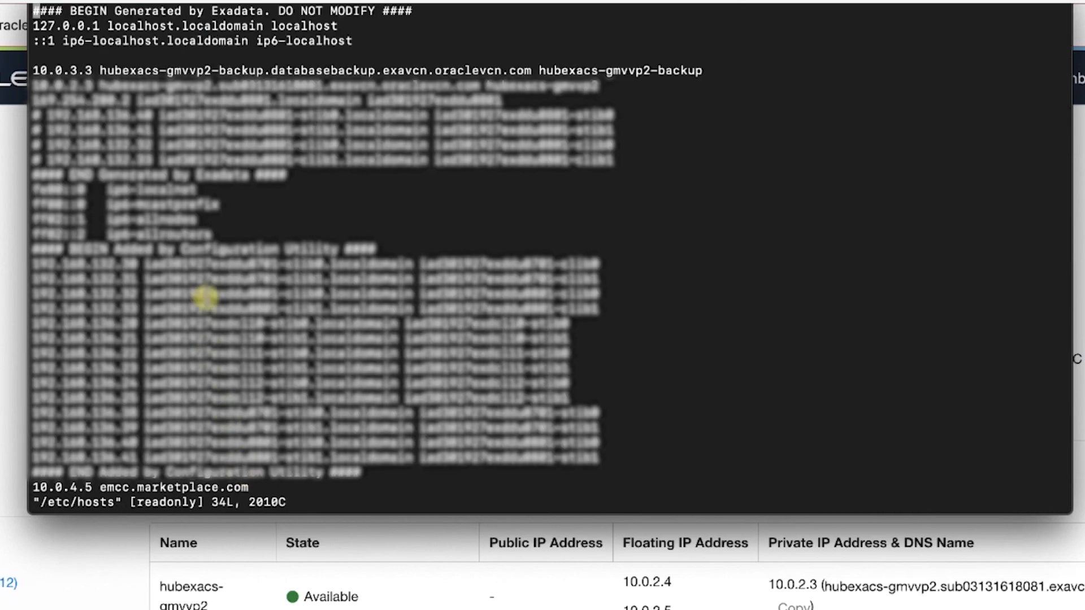
Examine the last entry of the hosts file, which maps the OMS host's private IP address to its host name
key("Down")
key("Down")
key("Down")
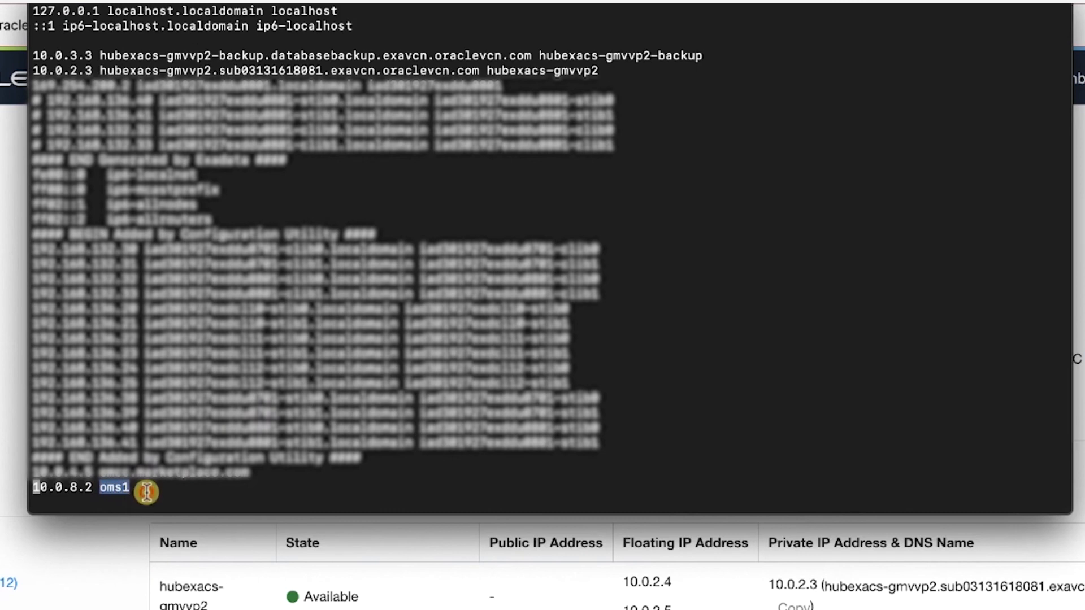
left_click(147, 493)
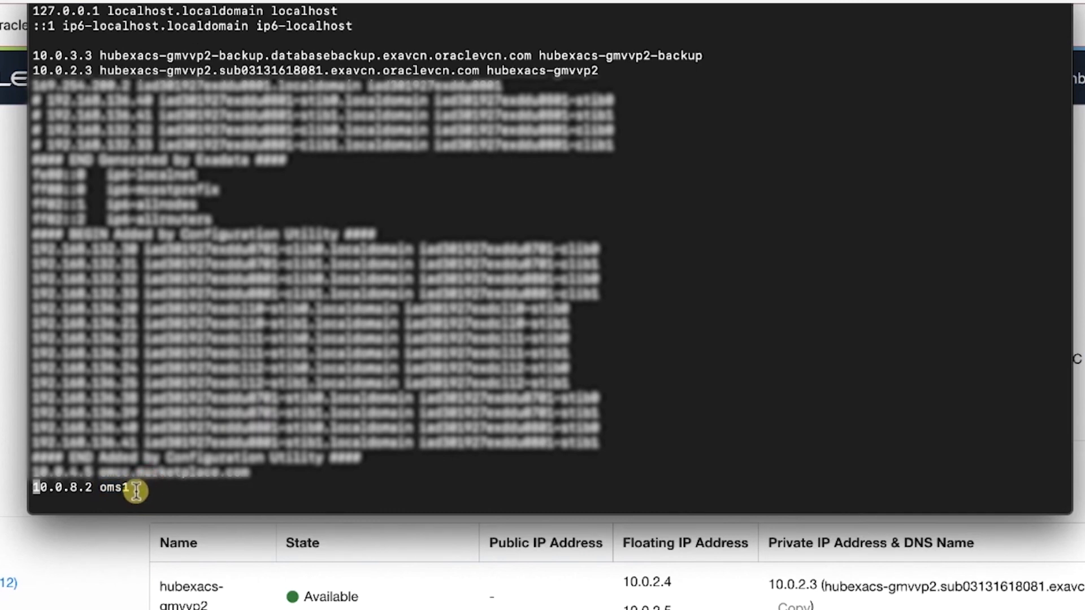
mouse_move(143, 490)
left_mouse_down()
mouse_move(6, 487)
mouse_move(31, 497)
mouse_move(83, 493)
left_mouse_up()
left_click(43, 496)
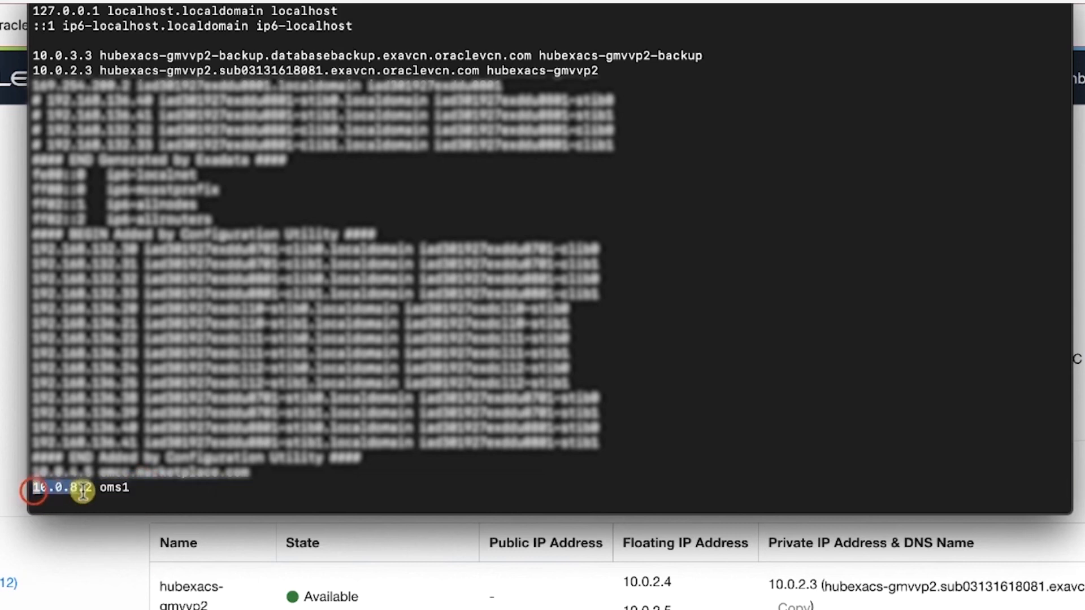
triple_click(138, 493)
double_click(108, 490)
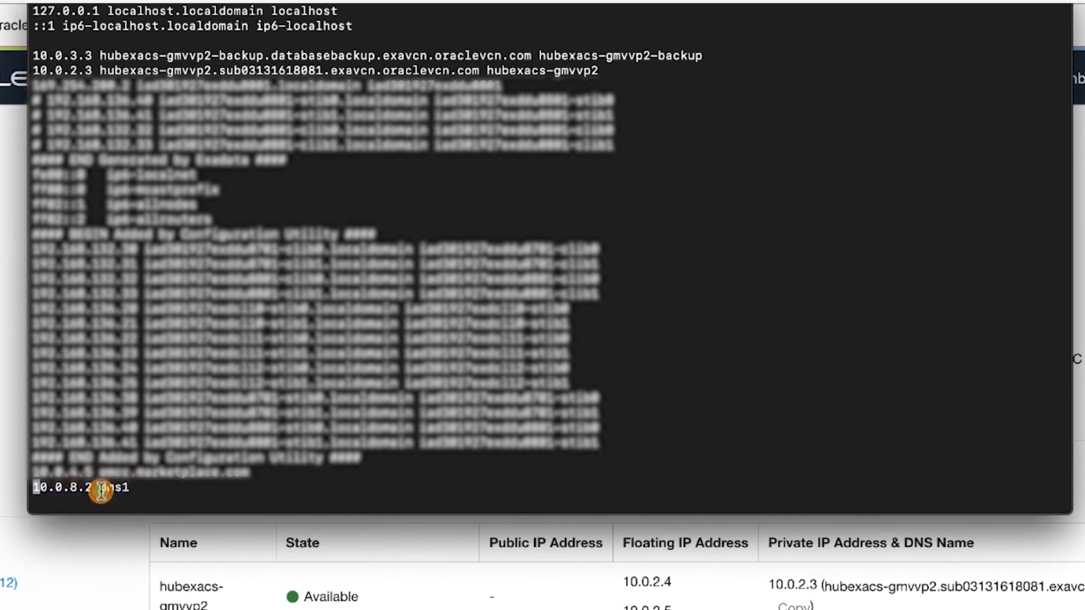
double_click(100, 491)
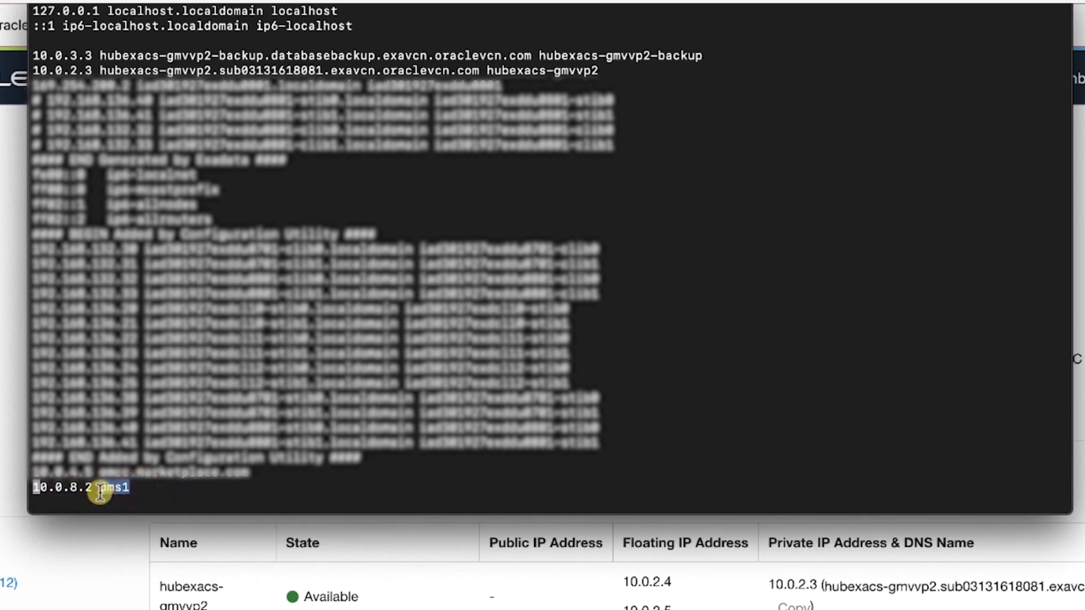
left_click(90, 492)
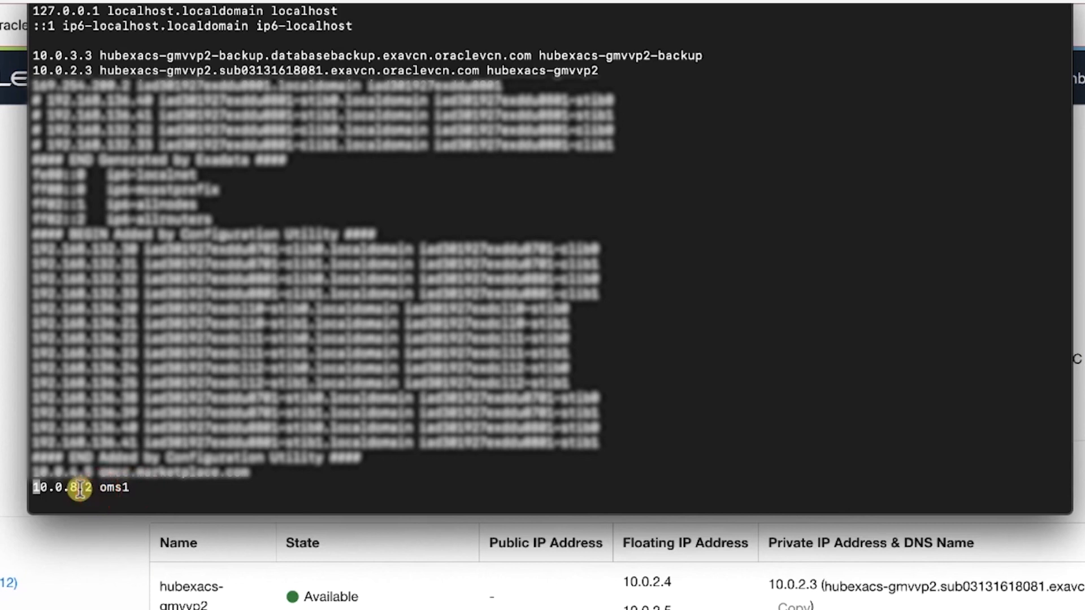
left_click_drag(132, 491, 34, 495)
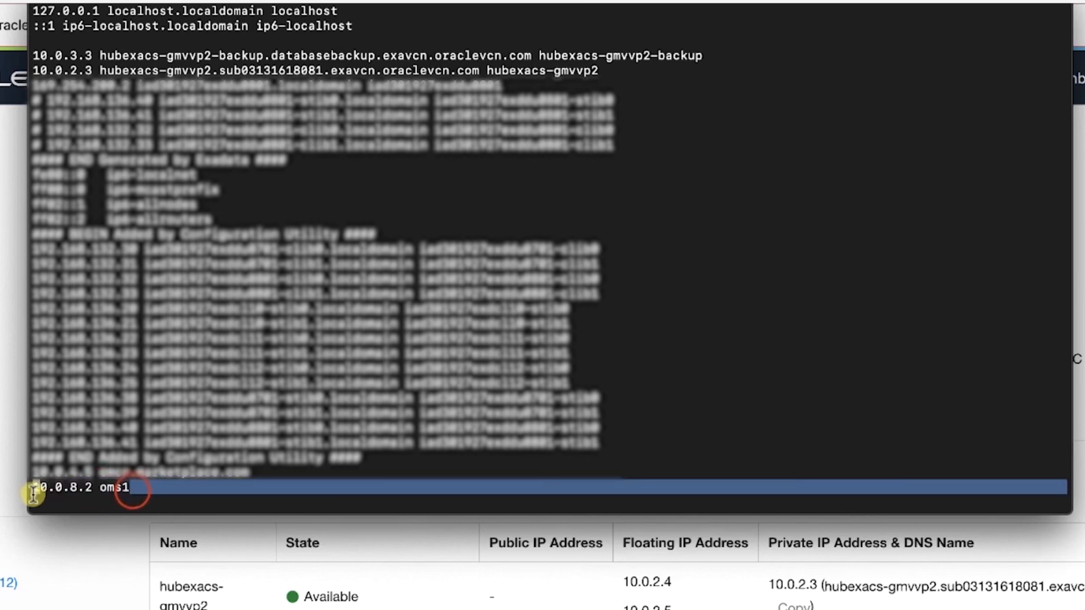
left_click(32, 495)
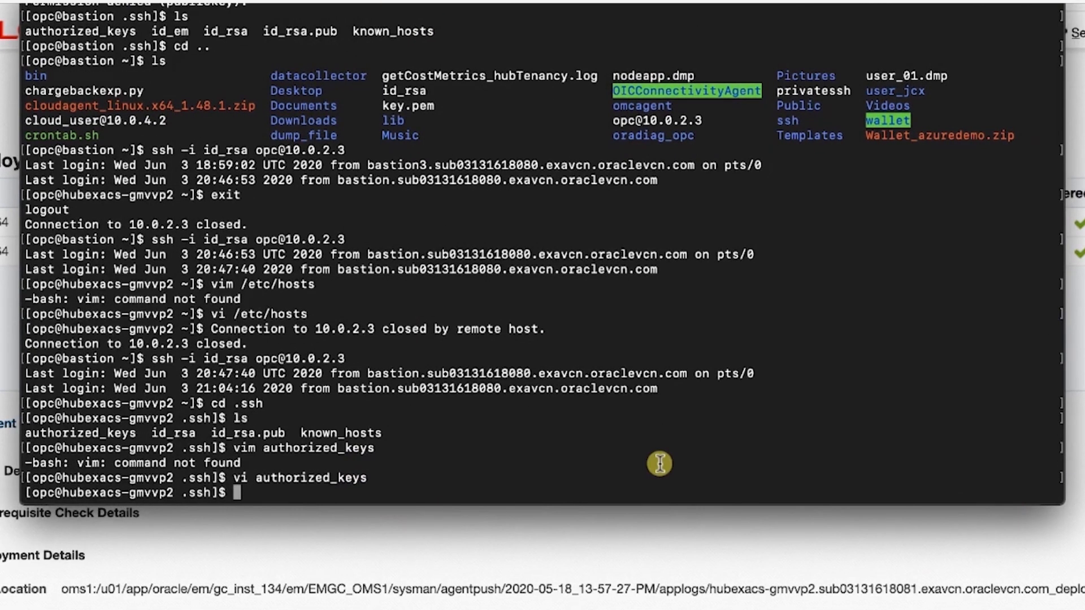
Return to the home directory, change into .ssh and print its full path with pwd
type("cdcd")
key("Return")
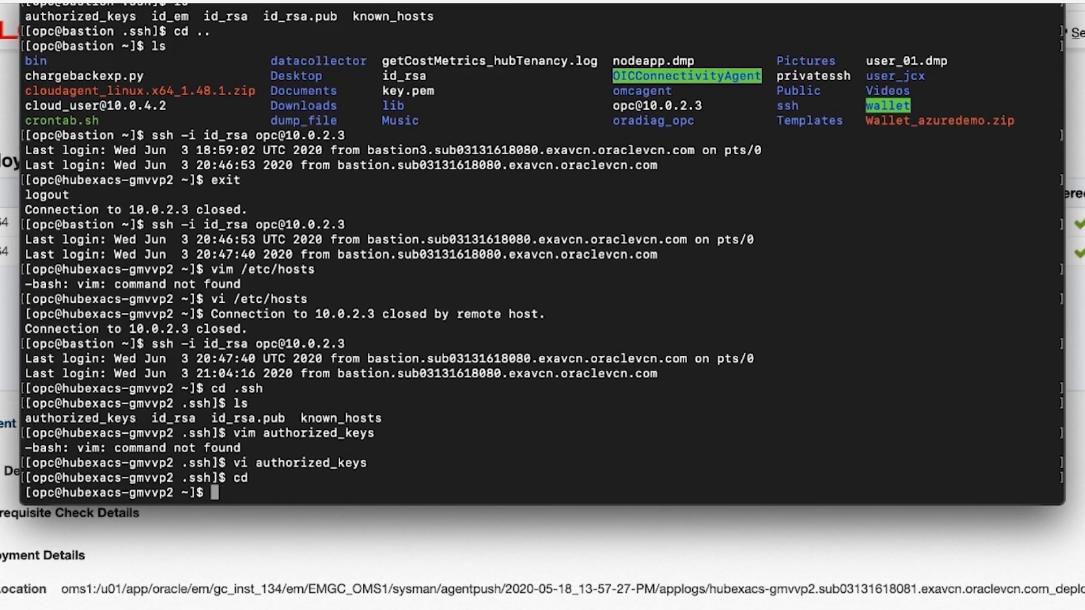
type("cd .ssh")
key("Return")
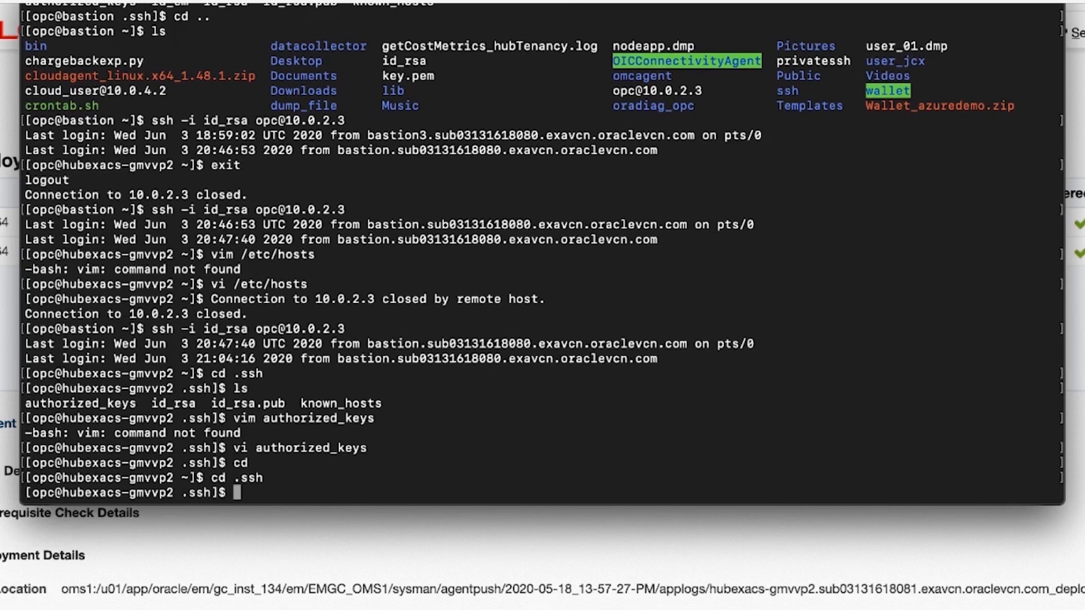
type("pwd")
key("Return")
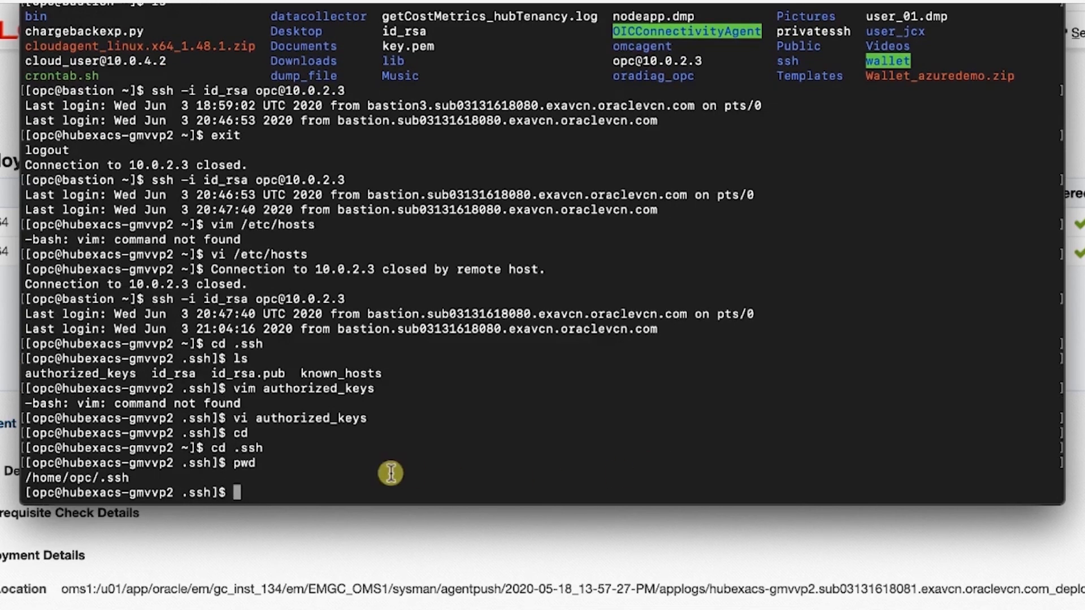
left_click_drag(140, 478, 17, 477)
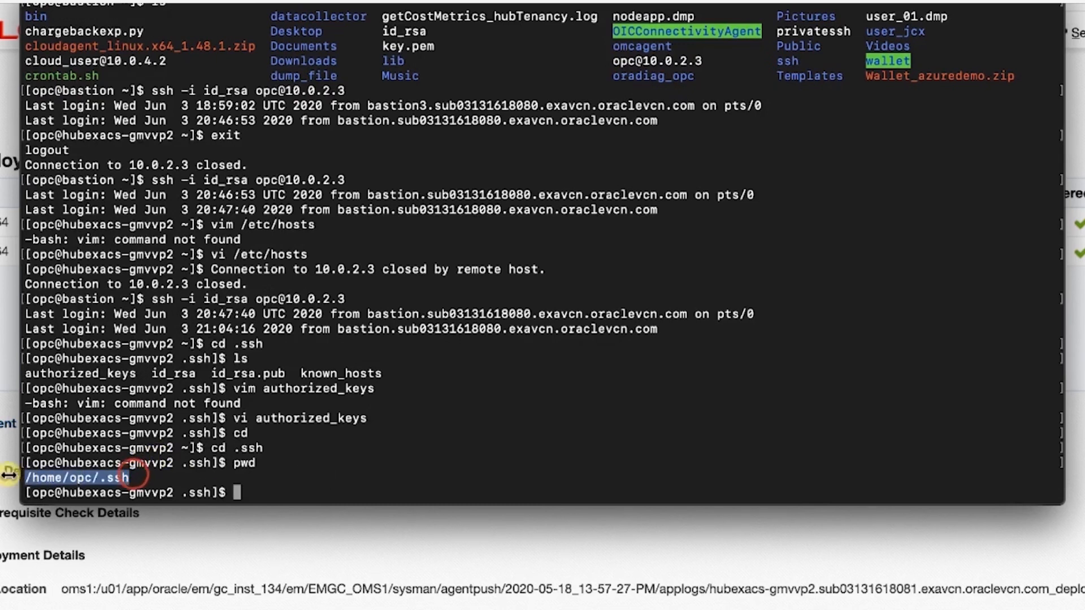
left_click(269, 497)
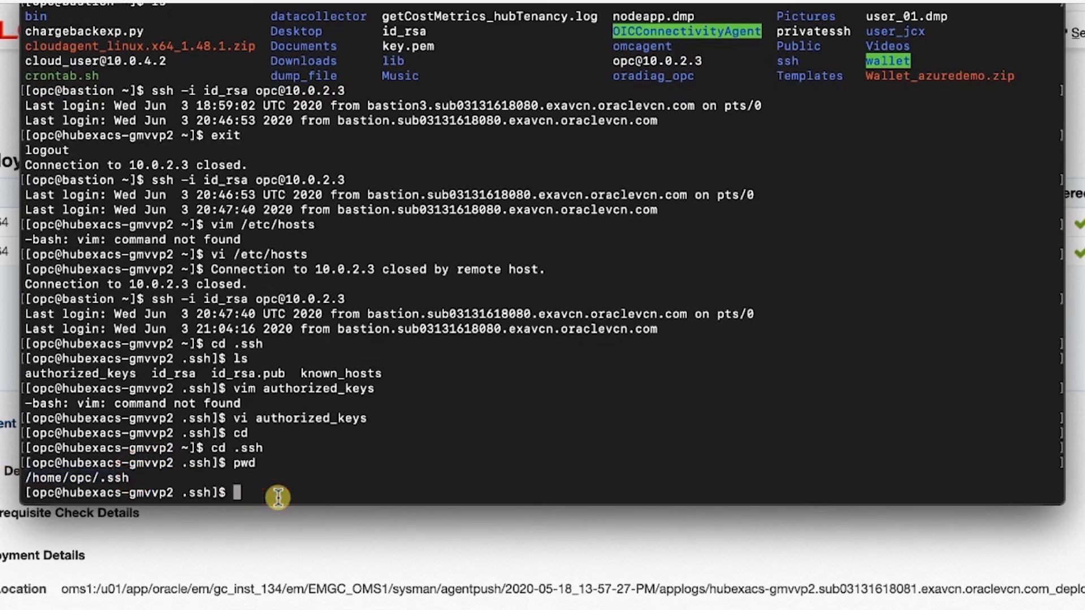
Generate an RSA key pair with ssh-keygen, saving it as id_em with an empty passphrase
type("sh")
type("shj")
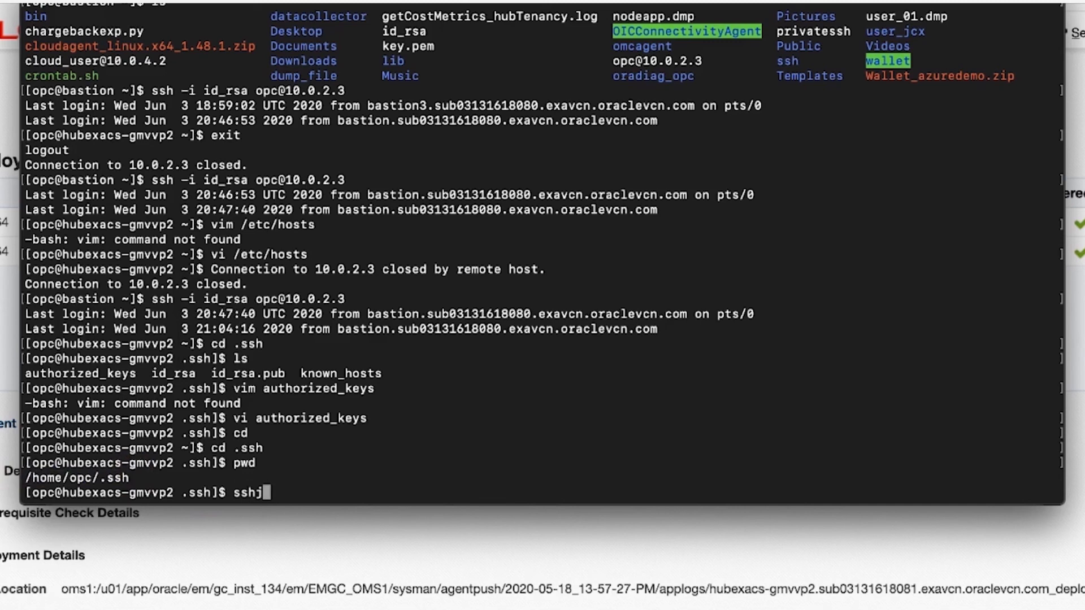
key("BackSpace")
type("-keygn")
key("Return")
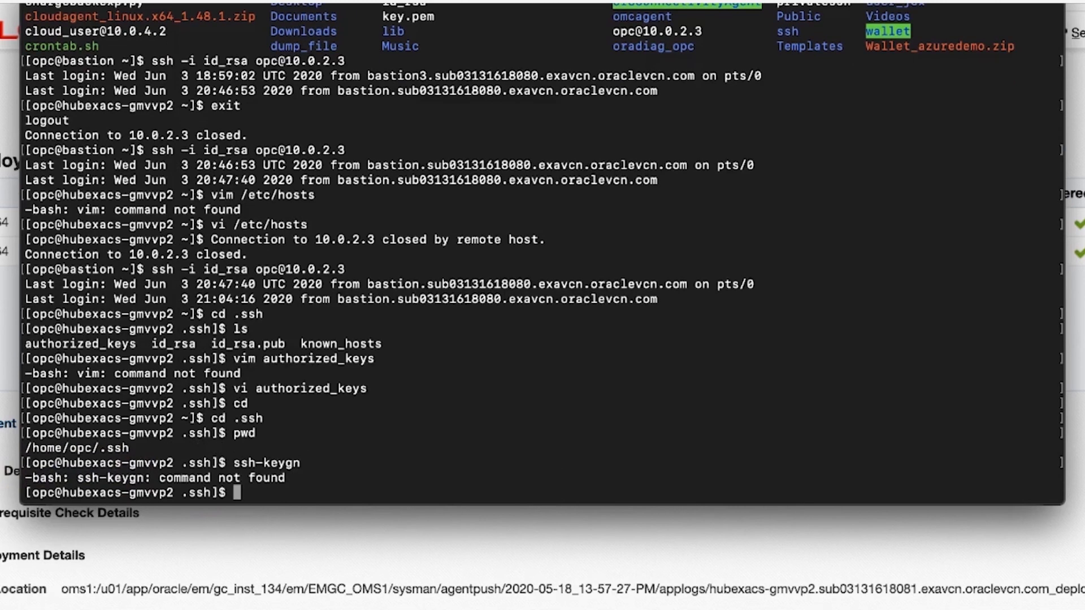
type("ssh-keygen")
key("Return")
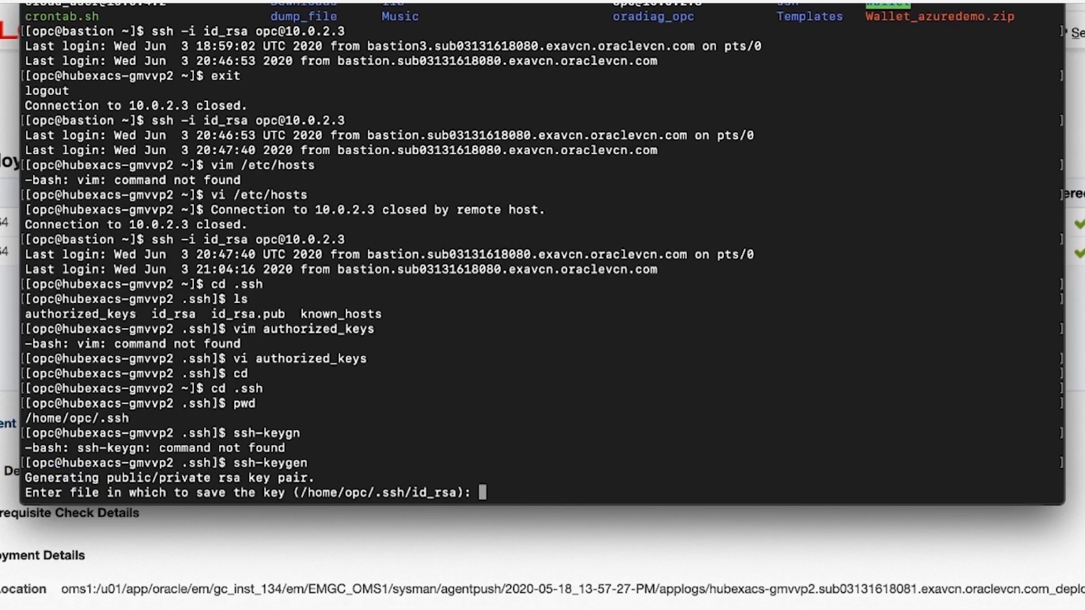
type("id_em")
key("Return")
key("Return")
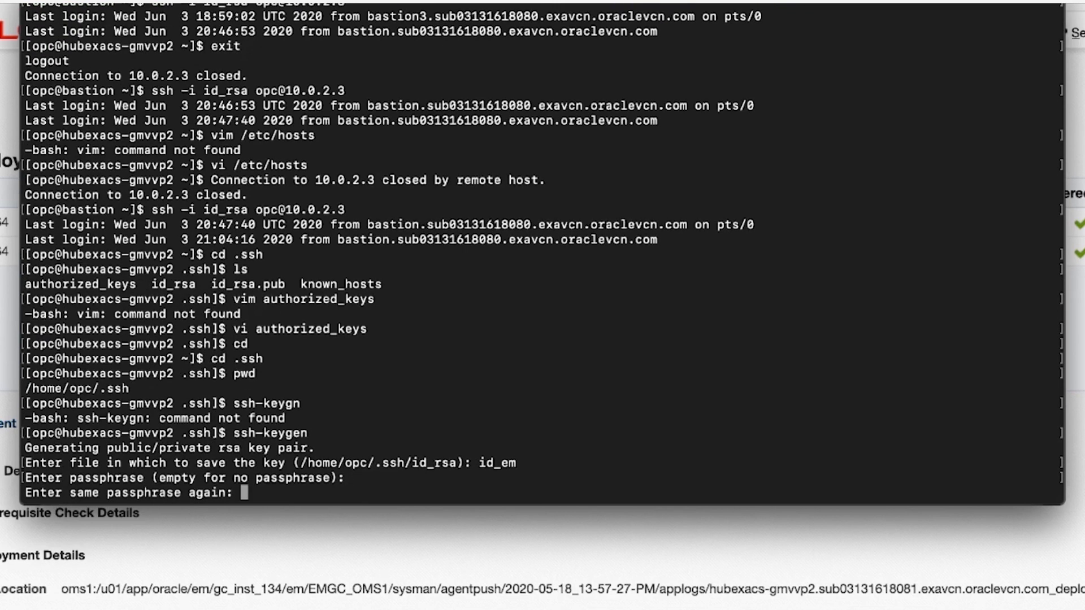
key("Return")
List the .ssh directory and highlight the id_em and id_em.pub key files
type("ls")
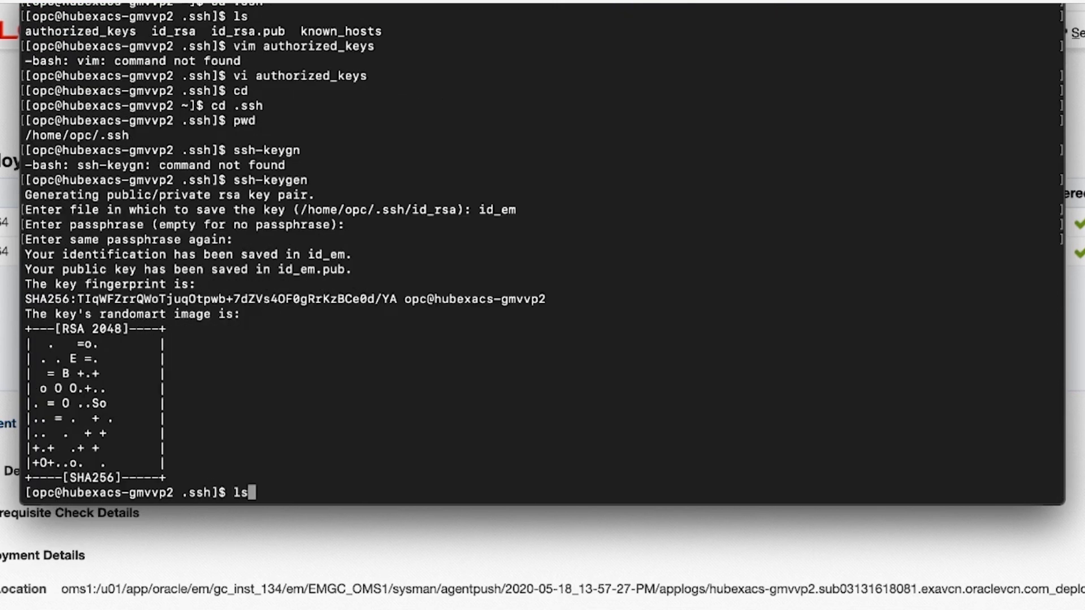
key("Return")
left_click_drag(189, 479, 163, 479)
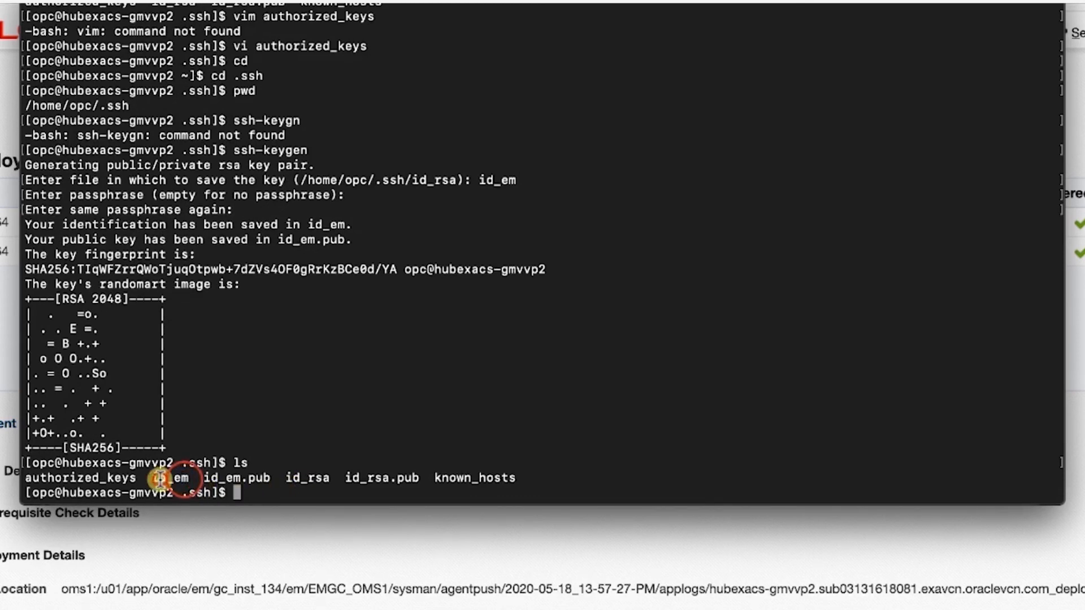
left_click_drag(272, 478, 204, 482)
left_click(247, 485)
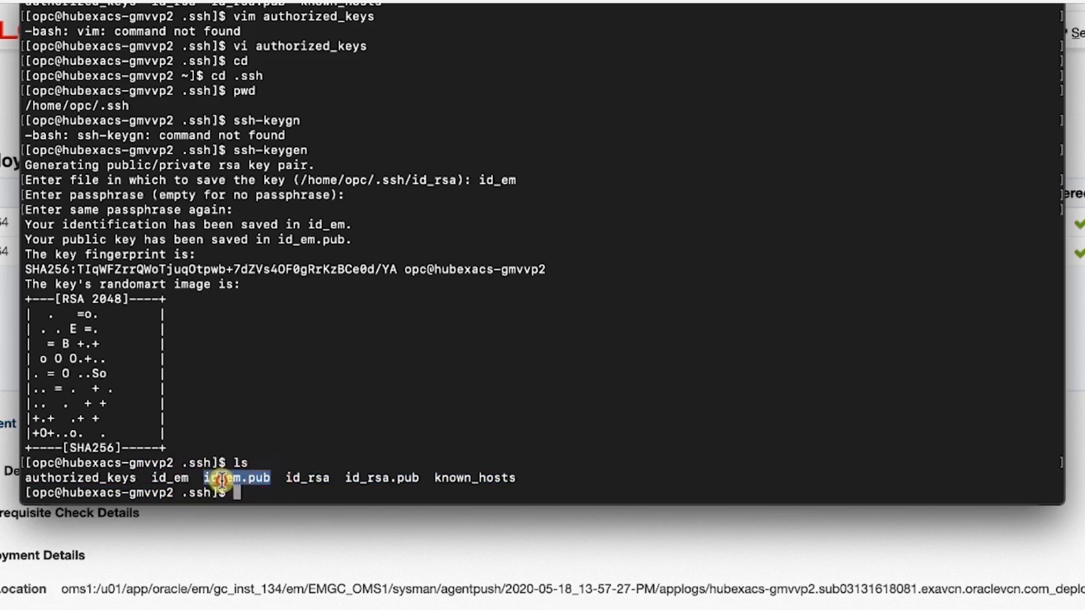
Display the contents of id_em.pub with cat and select the whole public key
type("cat id_em.pub")
key("Return")
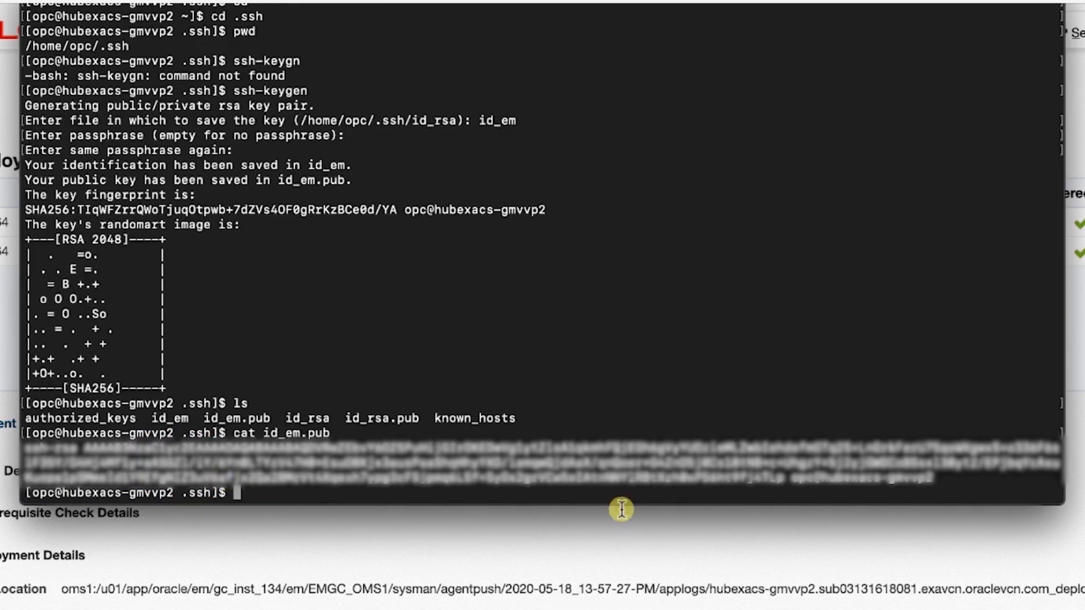
left_click_drag(941, 476, 23, 449)
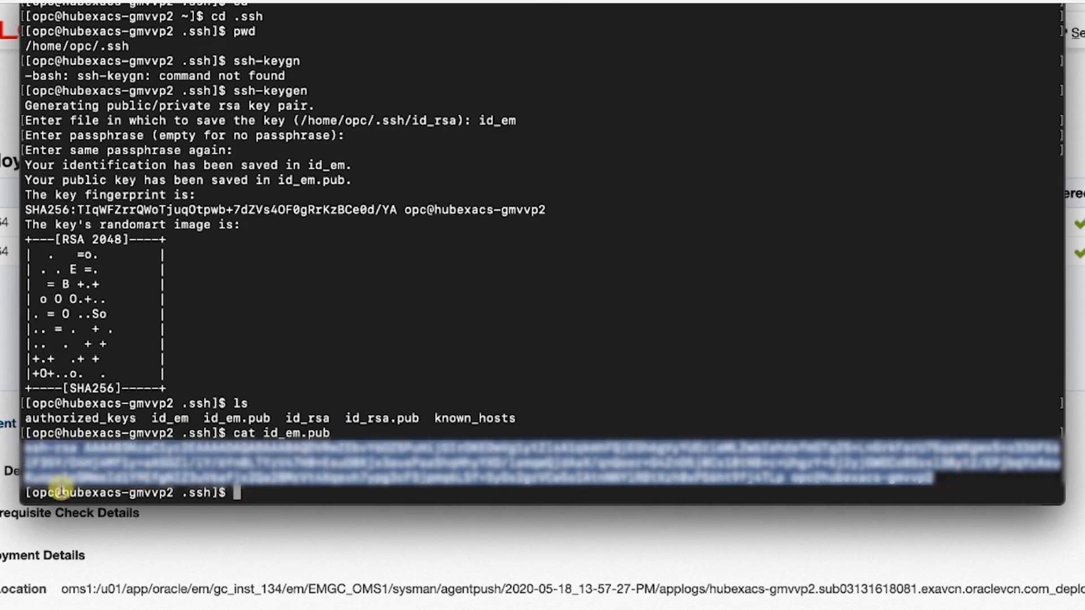
Open the authorized_keys file in the .ssh directory with vi
type("vi a")
key("Tab")
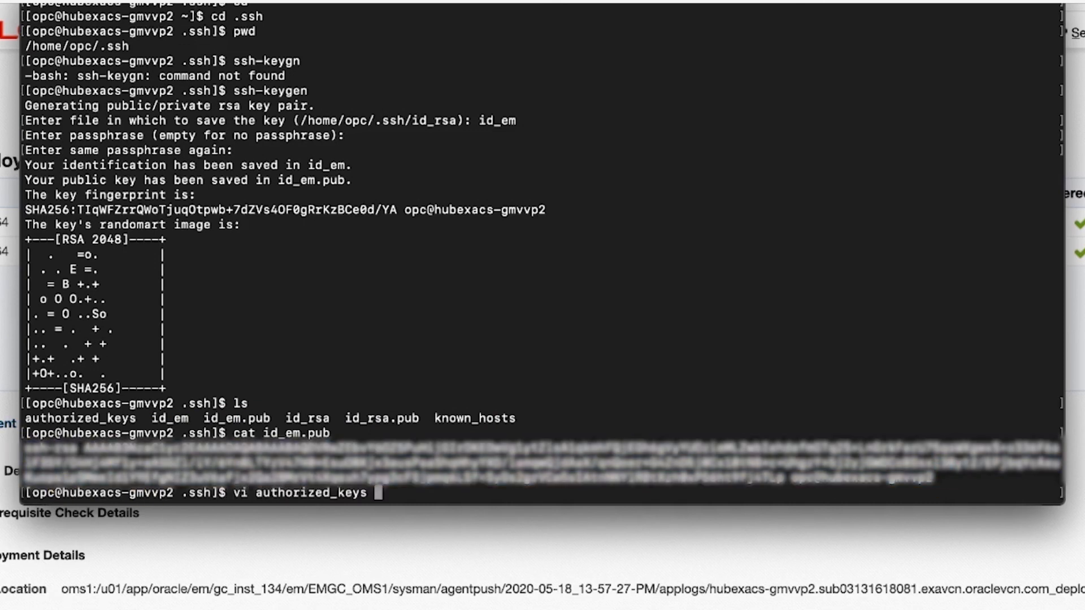
key("Return")
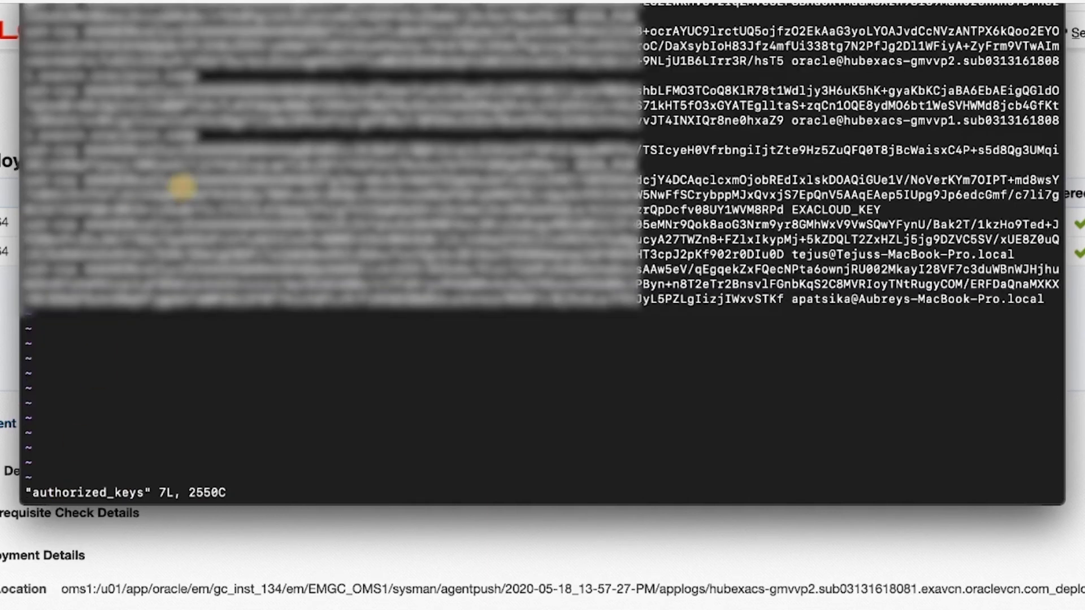
Append the copied id_em public key as a new last line of authorized_keys, then save the file and exit vi
key("G")
key("dollar")
key("a")
key("Return")
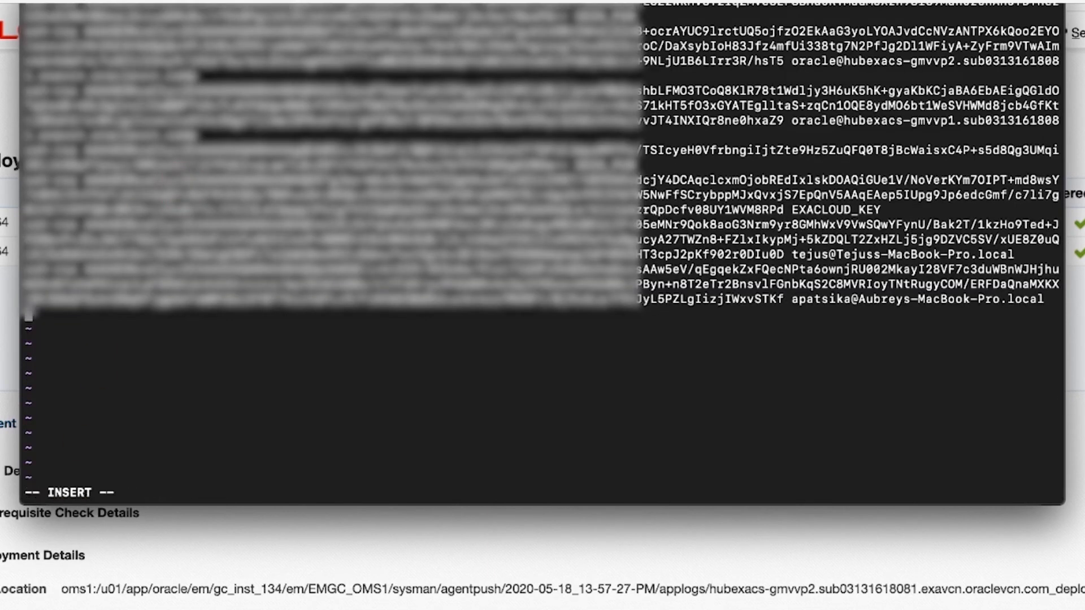
key("super+v")
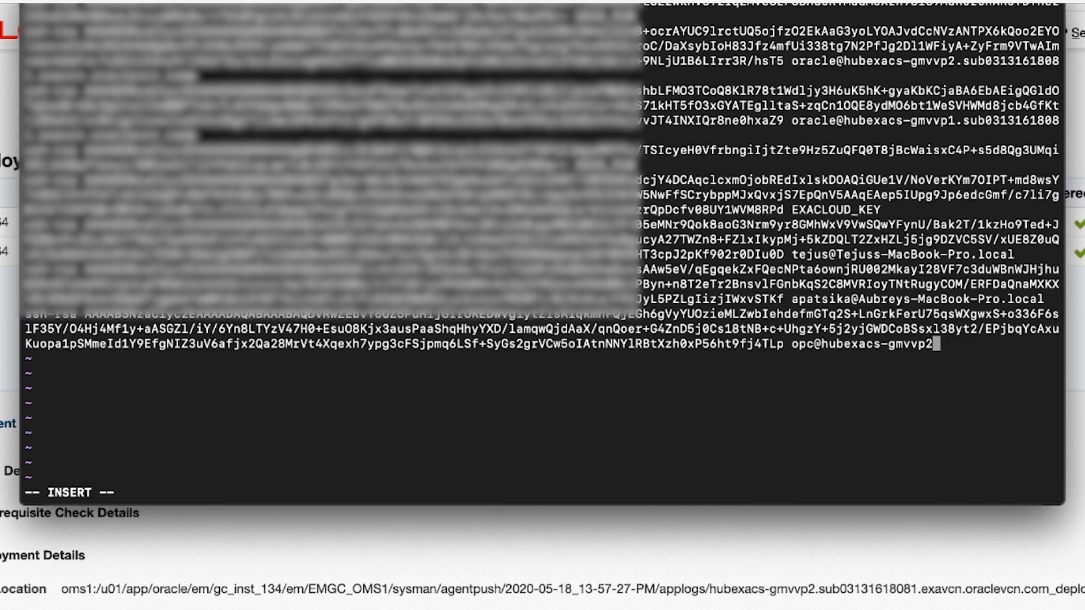
key("Escape")
type(":")
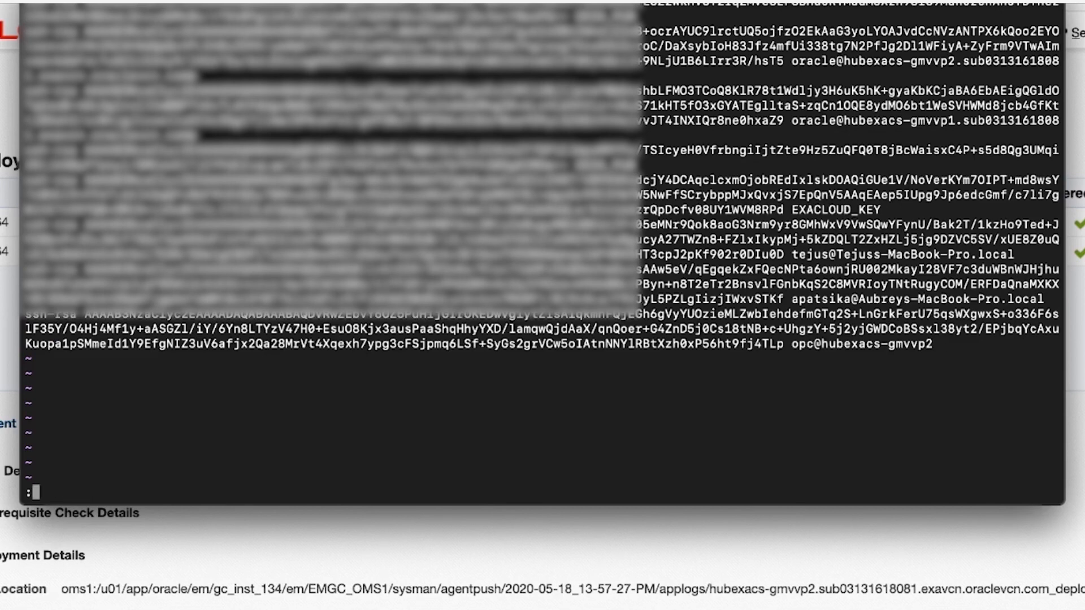
type("wq")
key("Return")
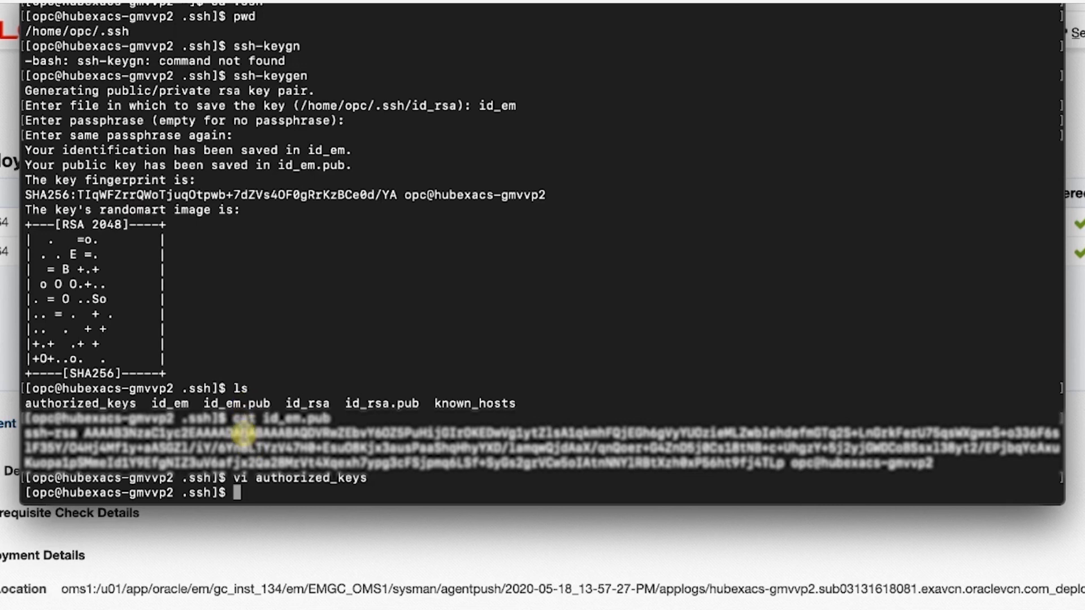
Open id_em.pub in vi and select the whole public key text
left_click_drag(334, 418, 265, 419)
left_click(265, 420)
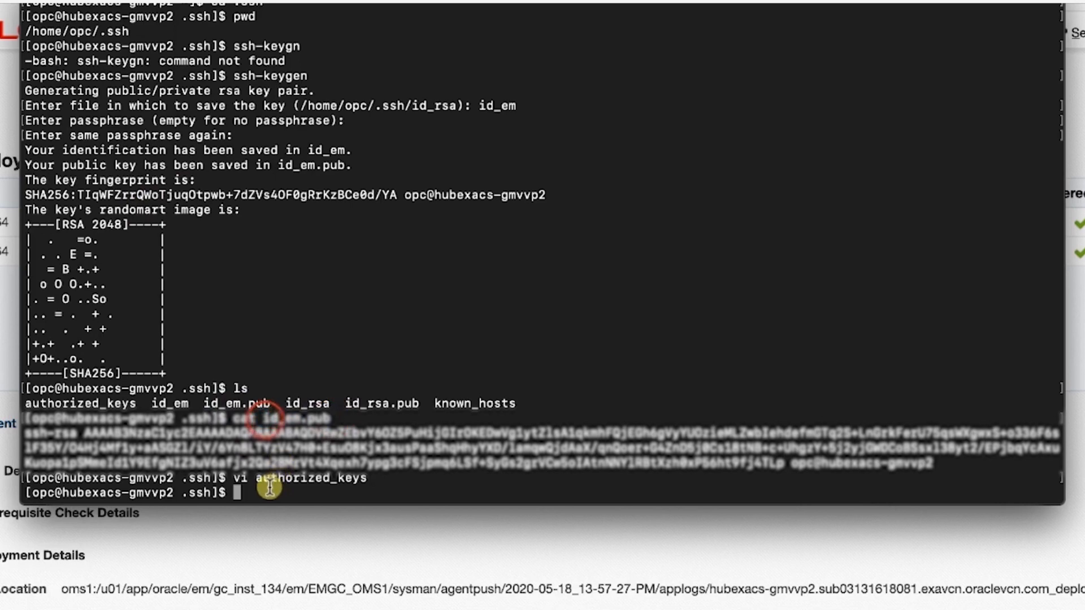
type("vi")
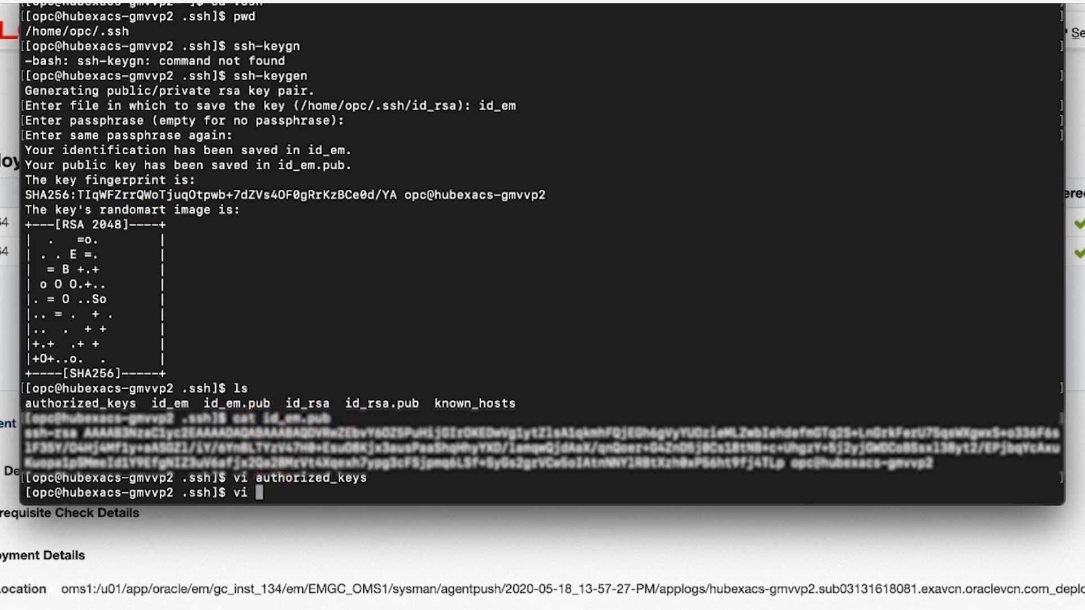
type(" id_em.pub")
key("Return")
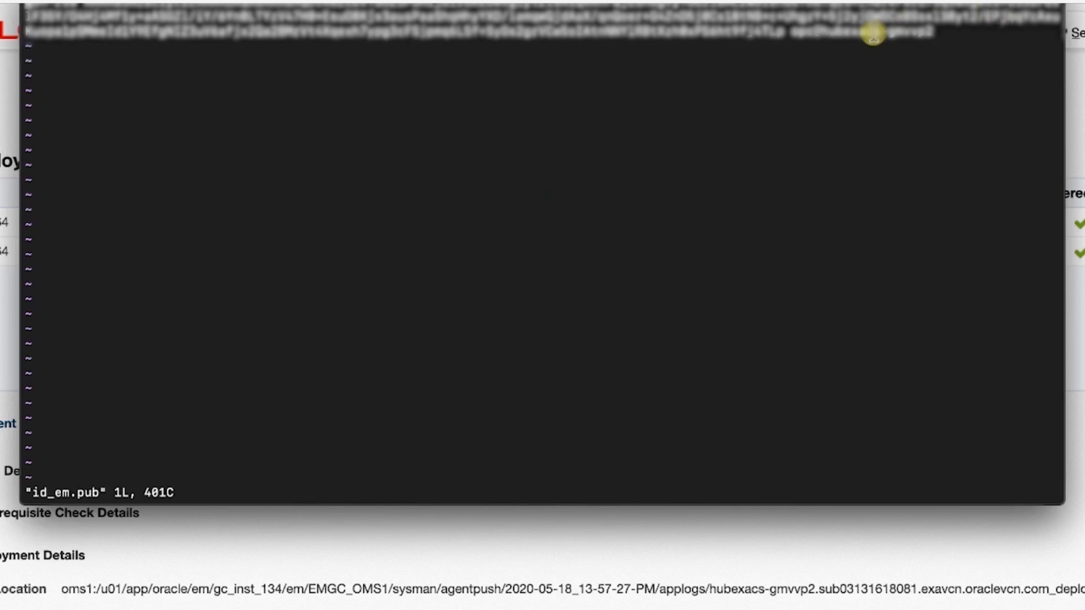
left_click_drag(937, 34, 21, 61)
left_click(936, 37)
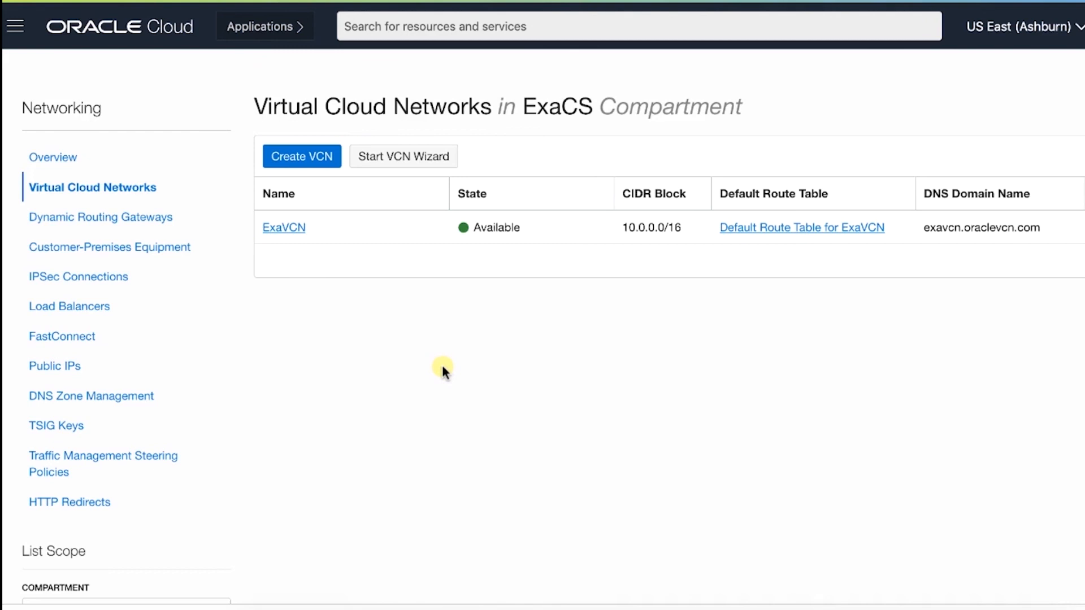
In the Oracle Cloud console, open the ExaVCN network and highlight the Client subnet's CIDR block in the subnet list
left_click(282, 228)
scroll(285, 392, "down", 3)
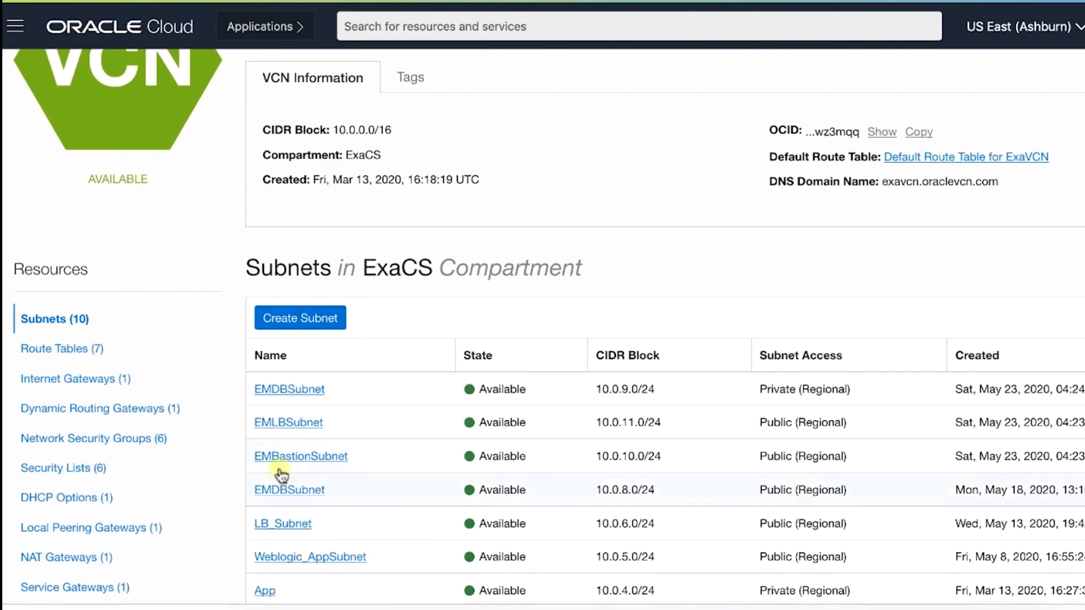
scroll(281, 475, "down", 2)
scroll(263, 555, "down", 1)
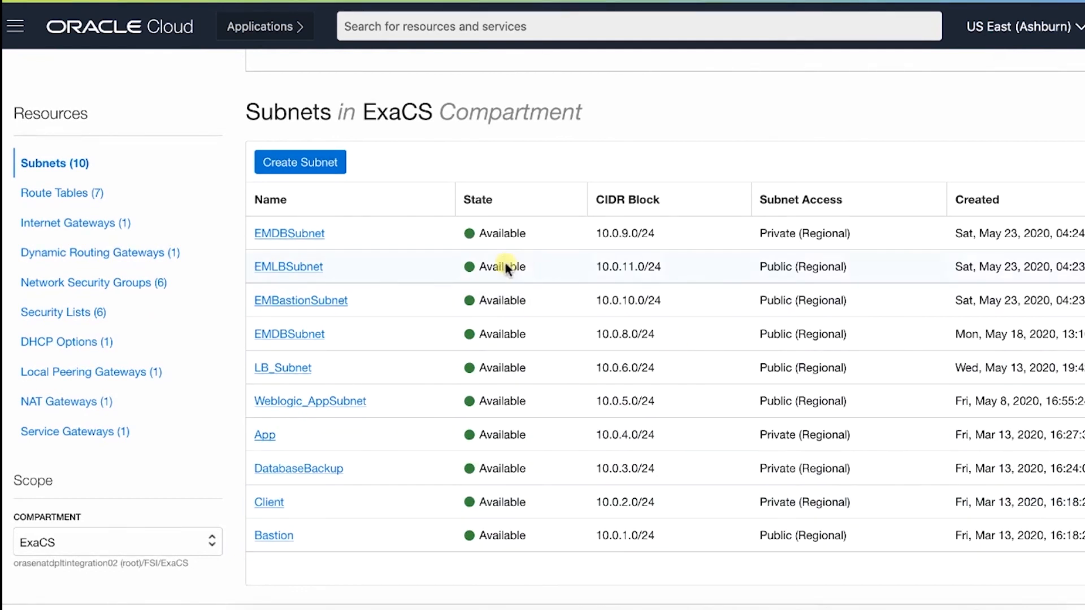
left_click_drag(660, 506, 590, 505)
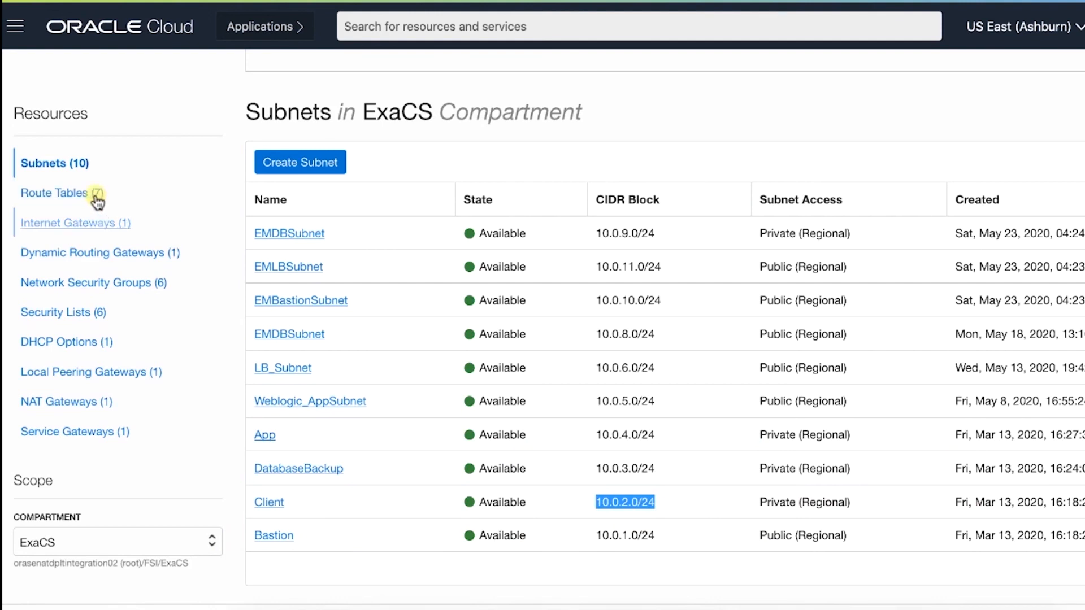
Open Security List for Private Subnet-ExaVCN and review its ingress rules
left_click(89, 310)
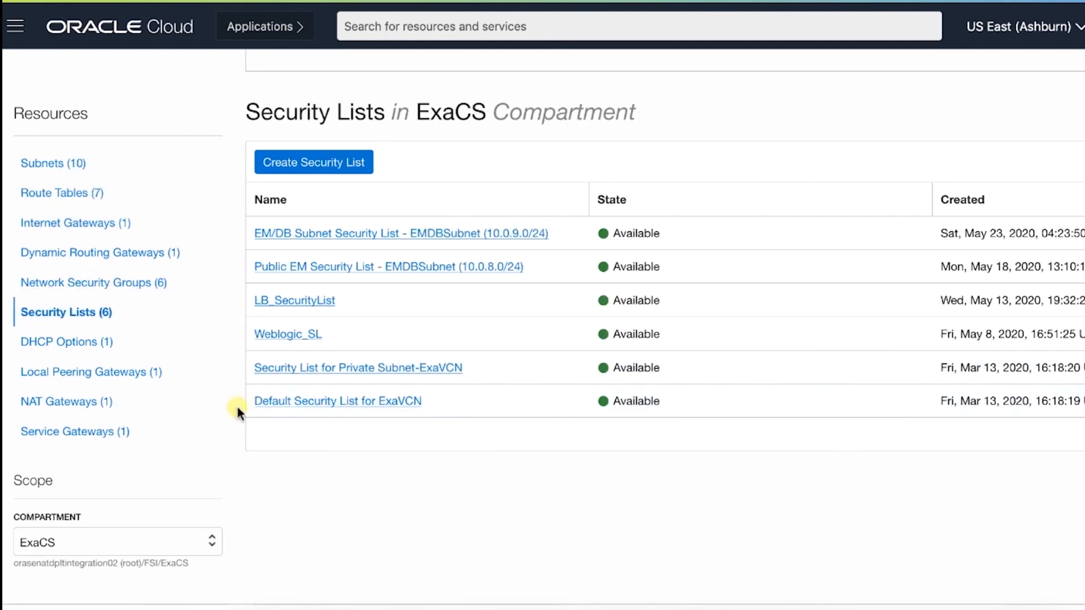
left_click(319, 370)
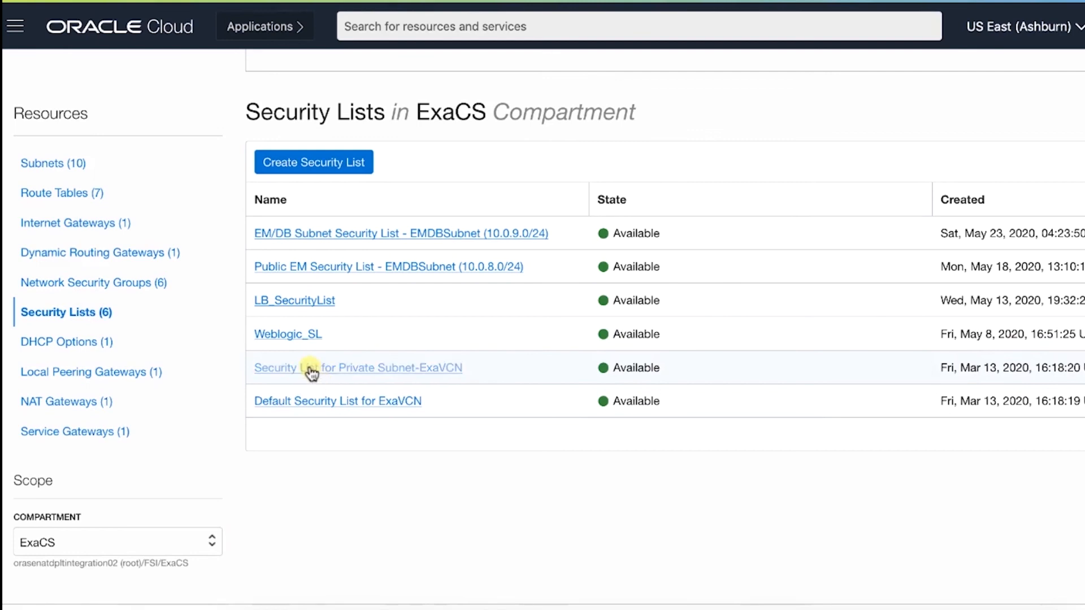
scroll(331, 442, "down", 3)
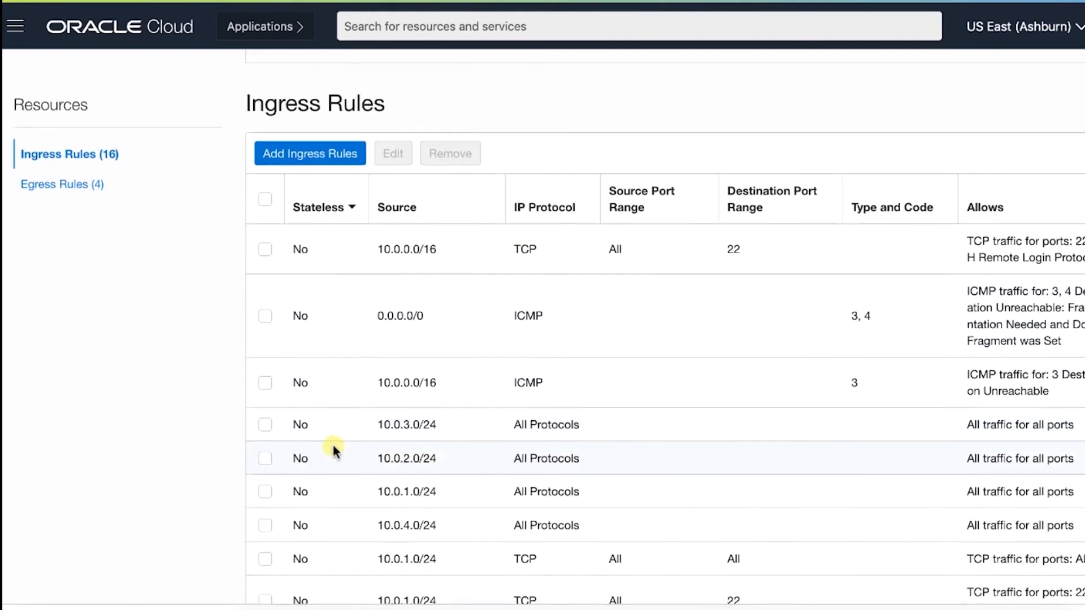
scroll(320, 485, "down", 5)
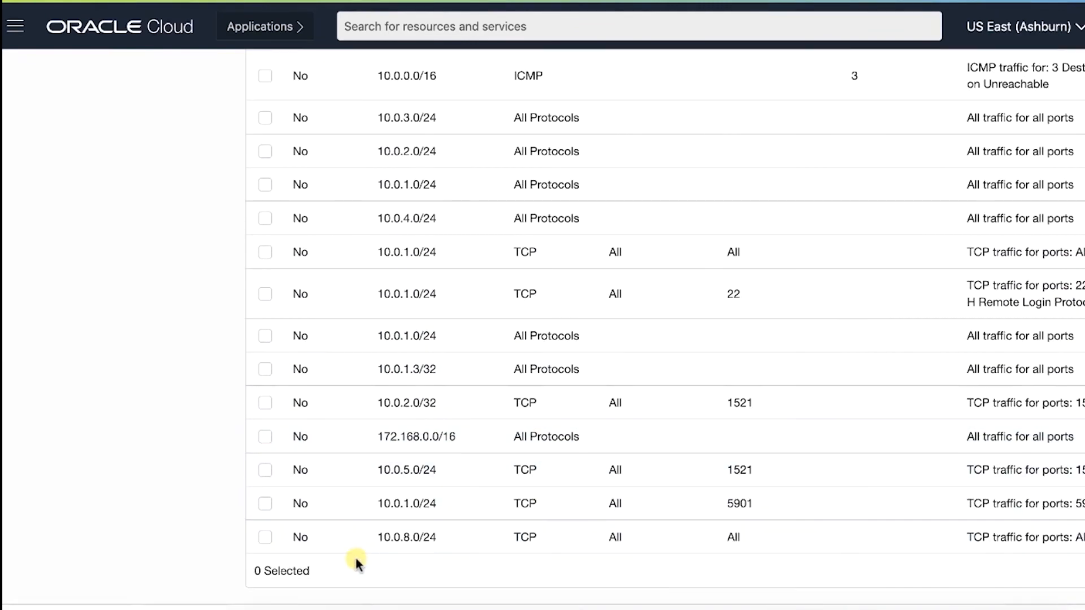
scroll(329, 533, "up", 3)
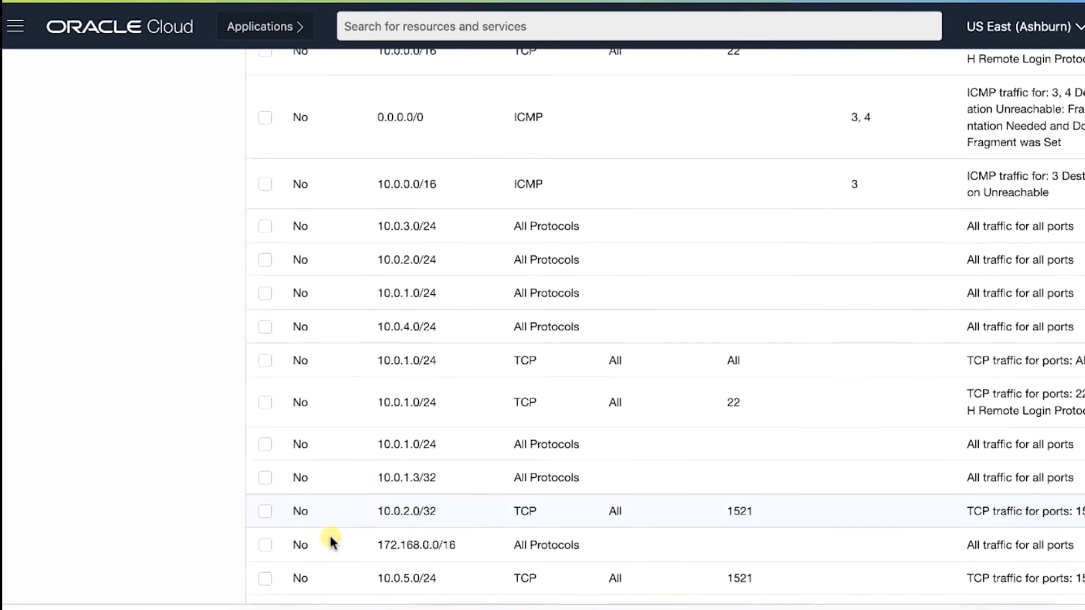
scroll(329, 534, "down", 3)
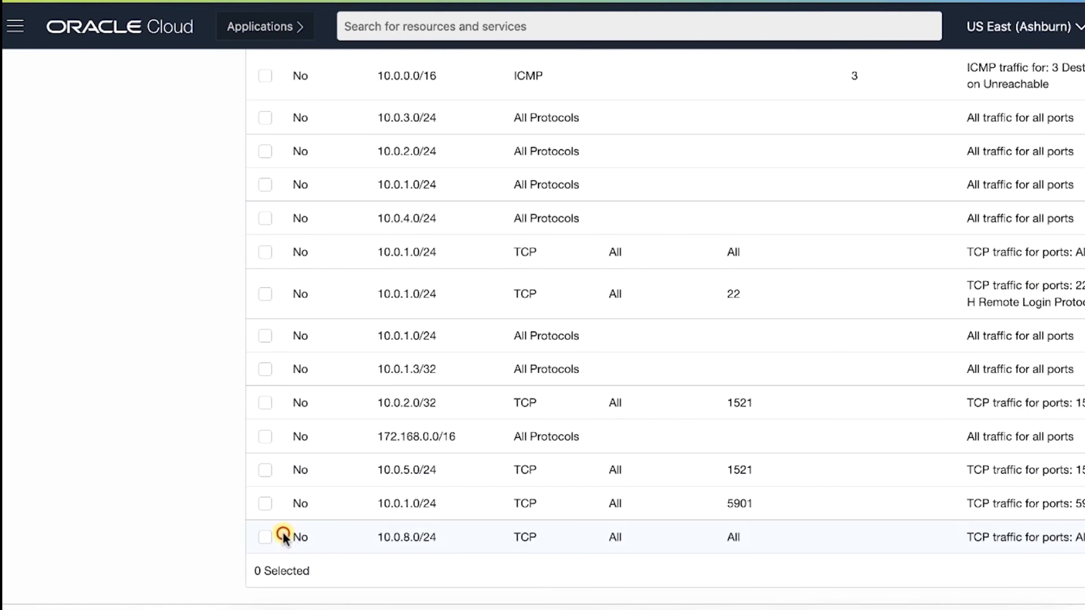
Highlight the TCP ingress rule with source 10.0.8.0/24, then return to the VCN's security lists
left_click_drag(284, 537, 761, 543)
left_click(761, 543)
scroll(676, 545, "up", 1)
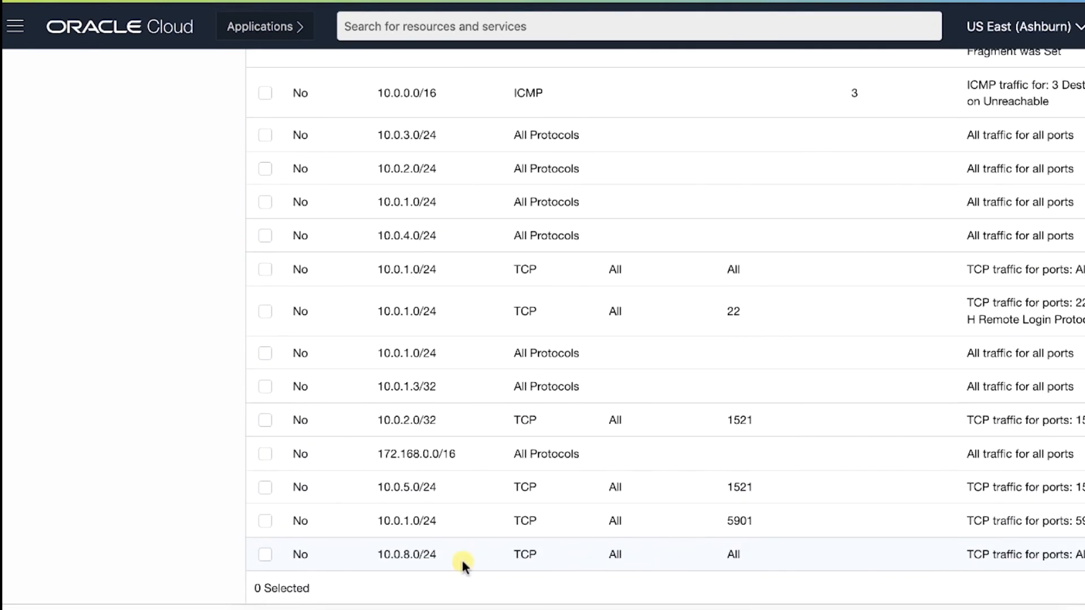
left_click_drag(429, 552, 371, 552)
left_click(370, 552)
scroll(381, 548, "up", 1)
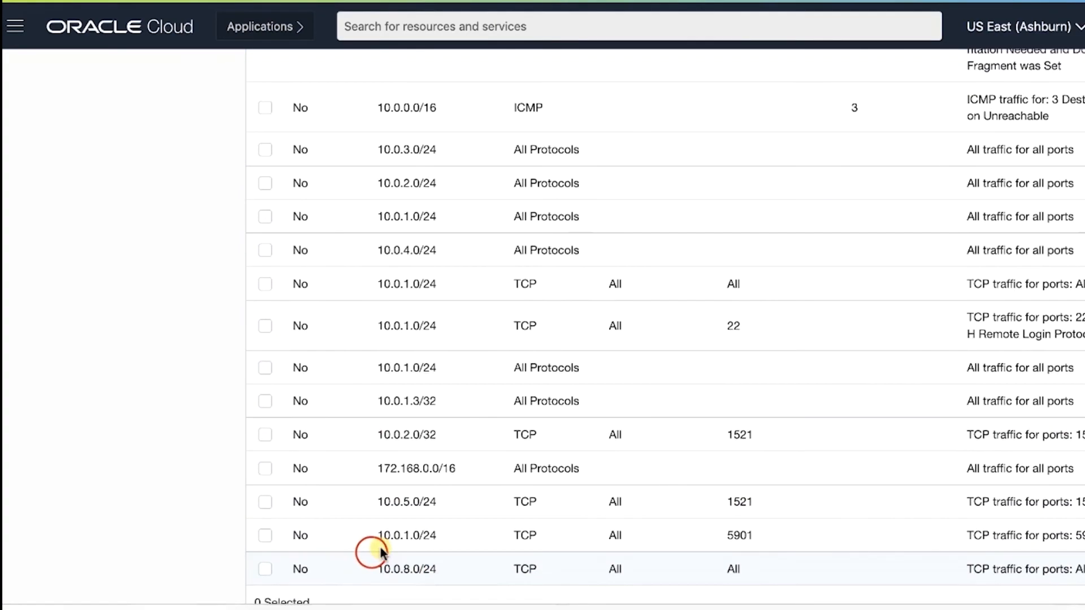
scroll(408, 553, "down", 2)
scroll(367, 543, "up", 15)
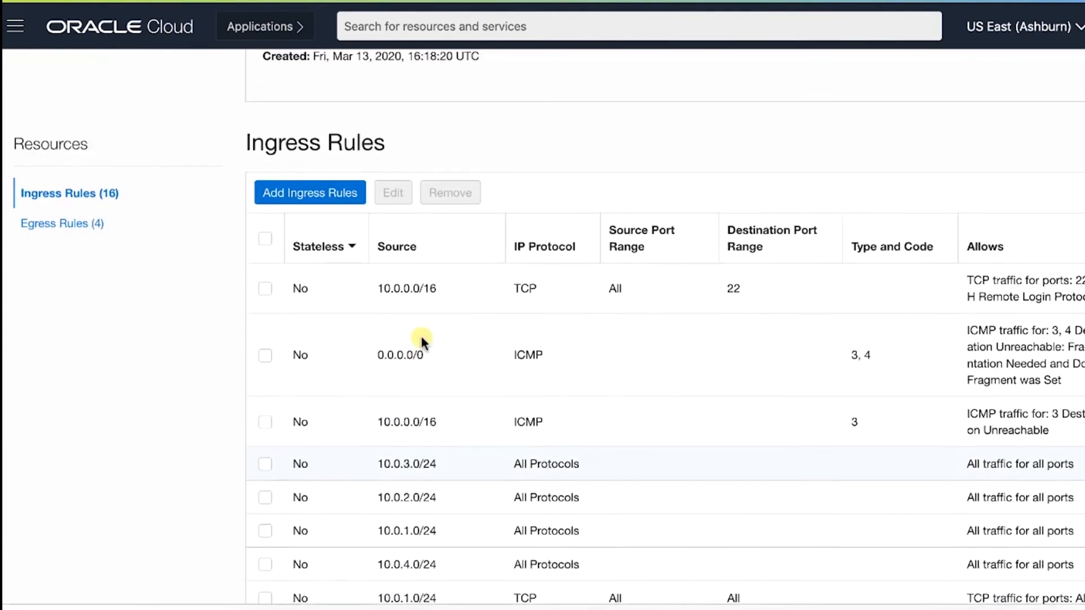
scroll(393, 310, "down", 5)
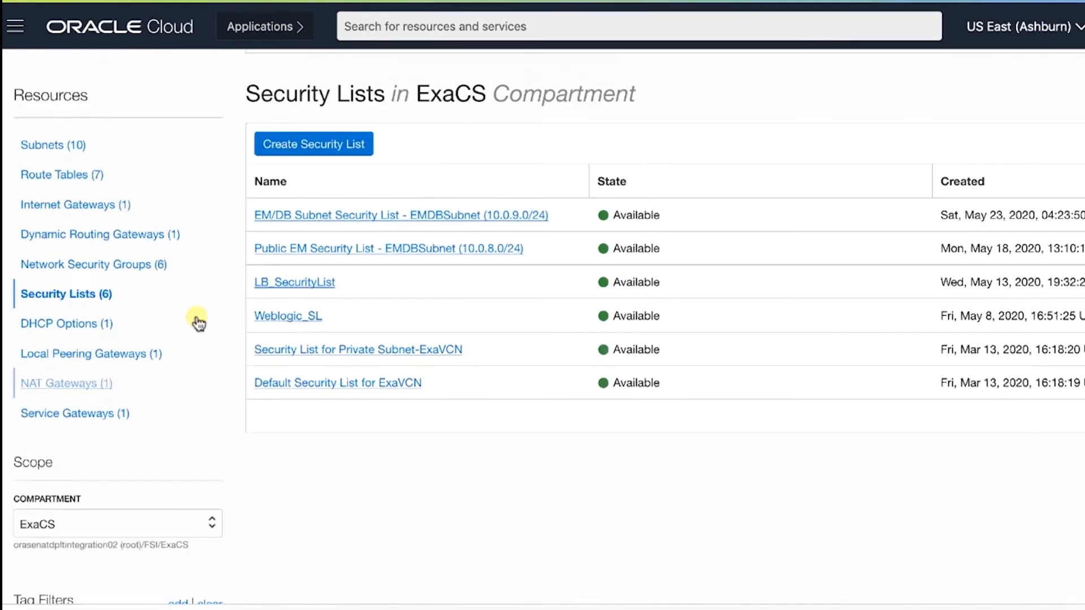
View the details of Public EM Security List - EMDBSubnet (10.0.8.0/24) and return to the VCN's security lists
scroll(197, 323, "up", 1)
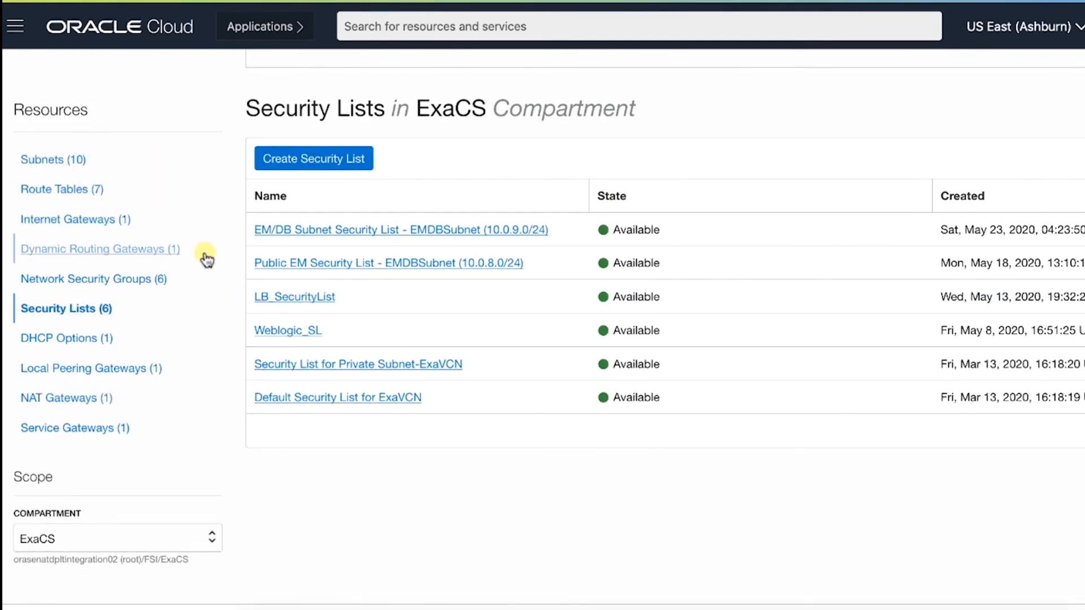
left_click(296, 264)
scroll(102, 274, "up", 4)
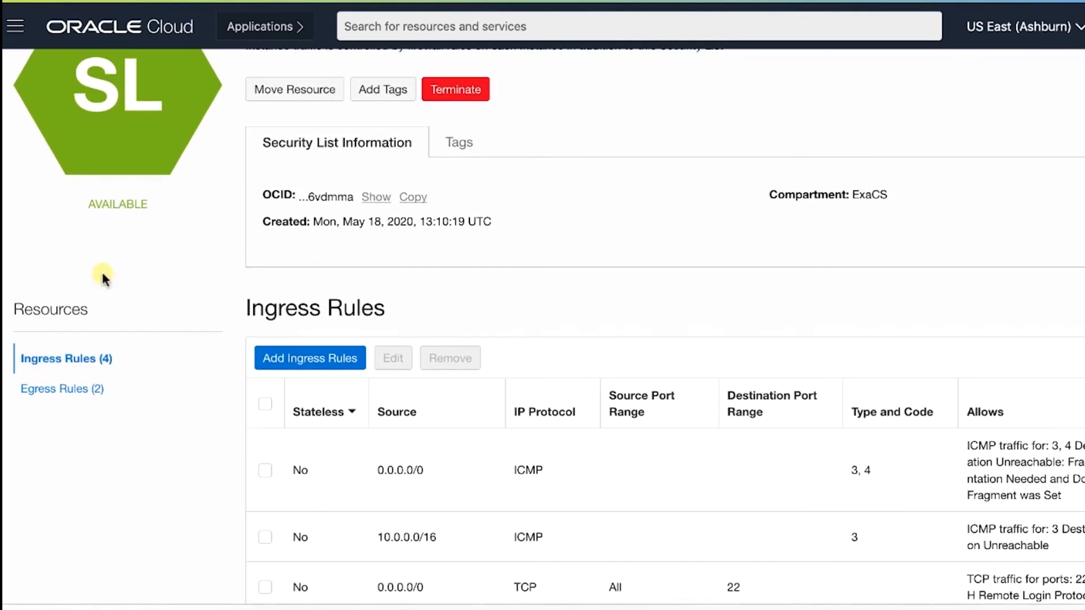
scroll(272, 169, "up", 3)
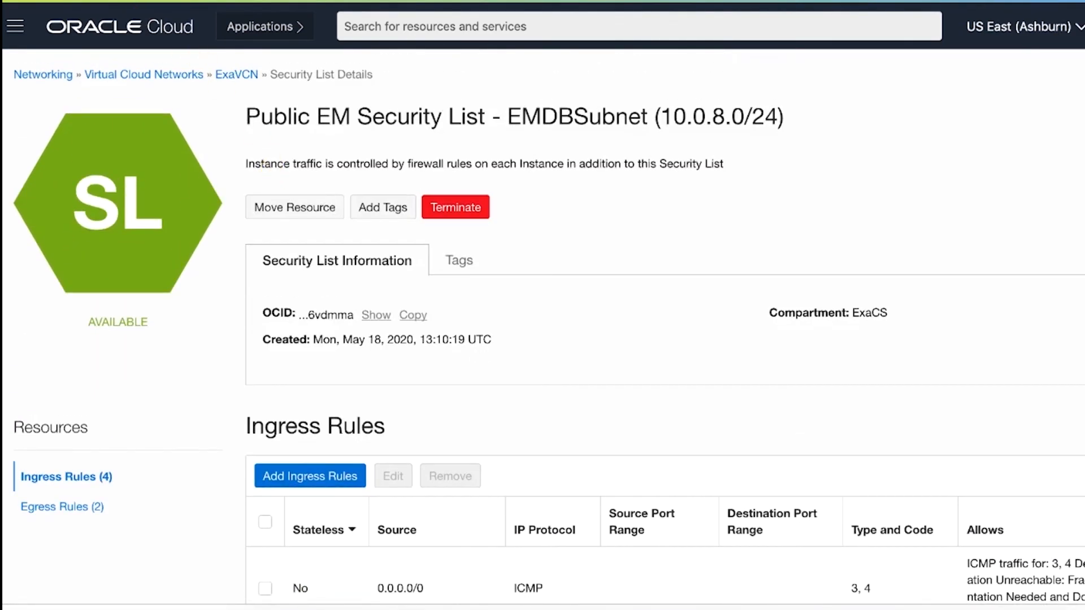
key("alt+Left")
scroll(84, 259, "down", 5)
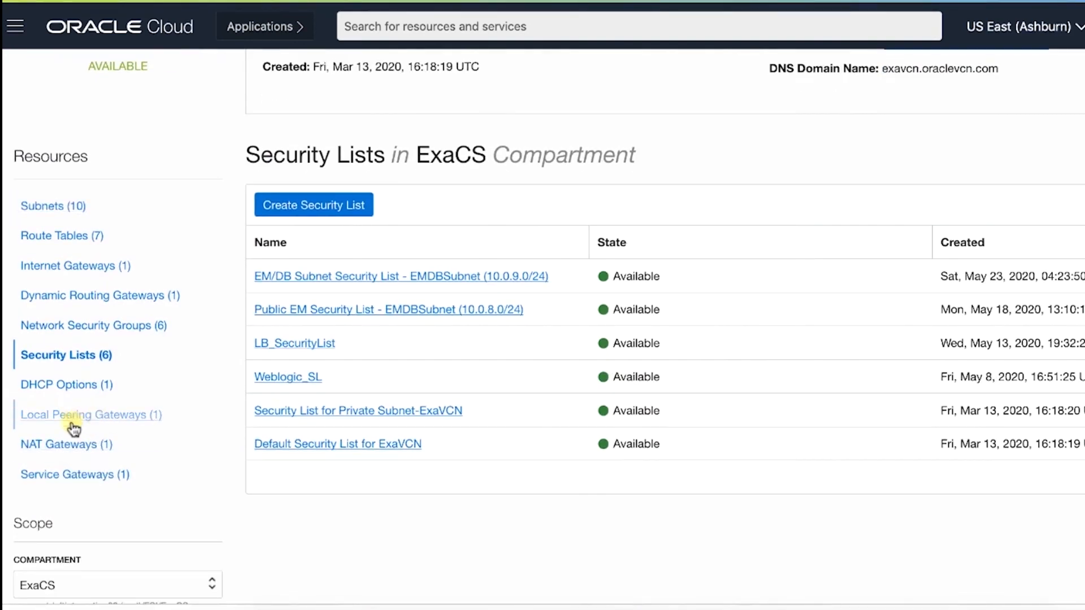
Open the network security group EM Security Group - EMDBSubnet (10.0.8.0/24) and look through its security rules
left_click(104, 326)
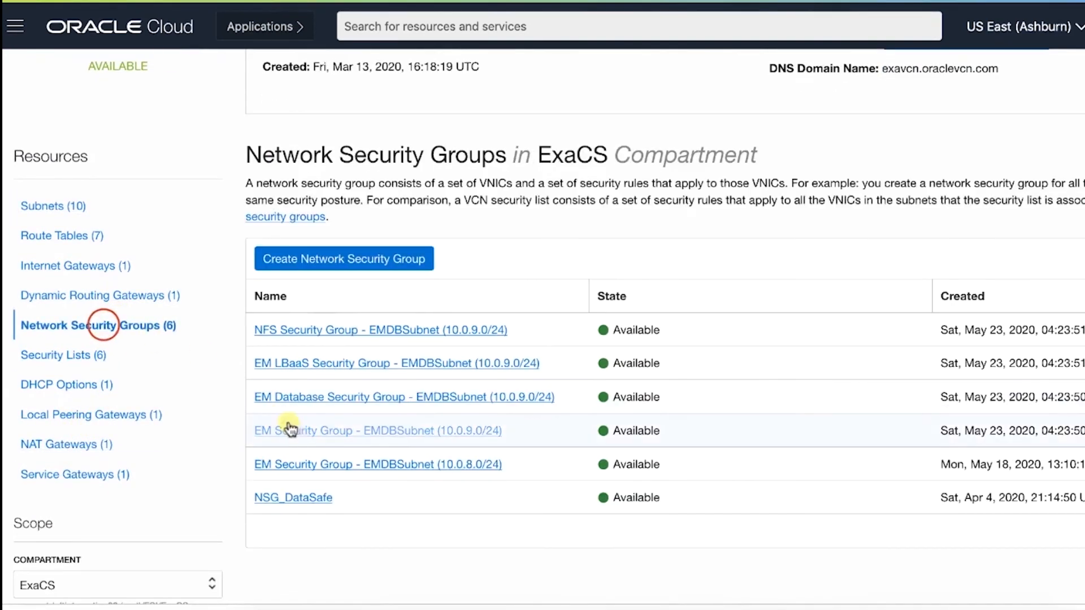
left_click(289, 467)
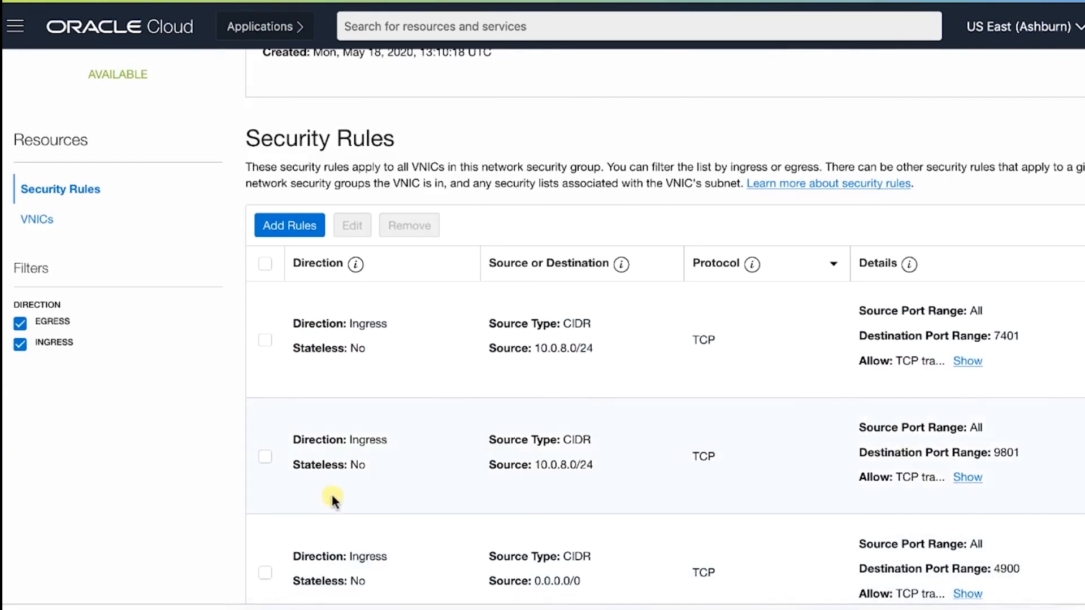
scroll(334, 480, "down", 4)
scroll(337, 482, "down", 3)
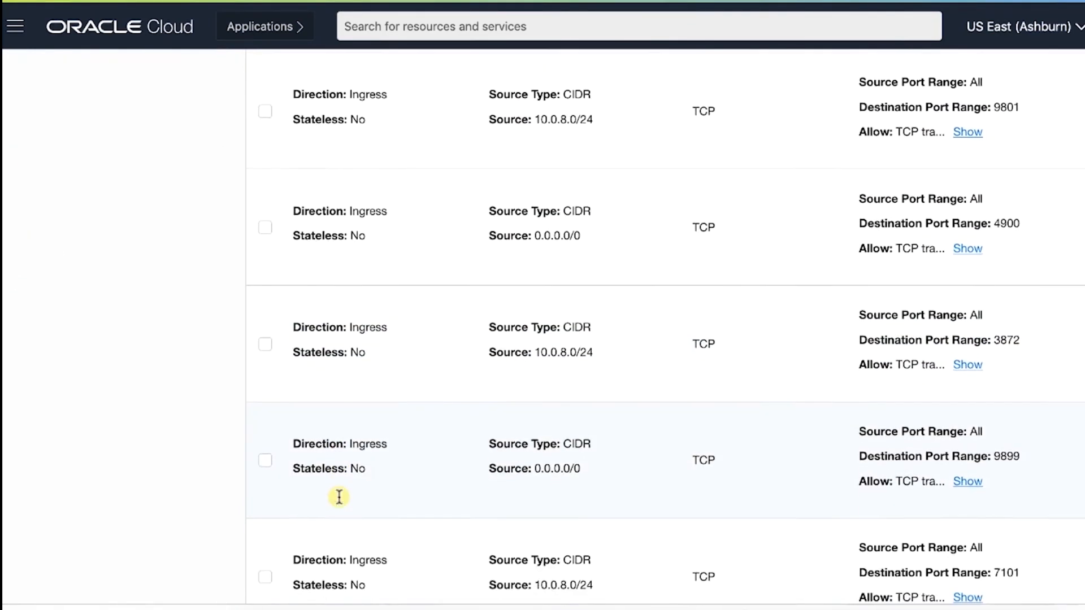
scroll(761, 371, "up", 1)
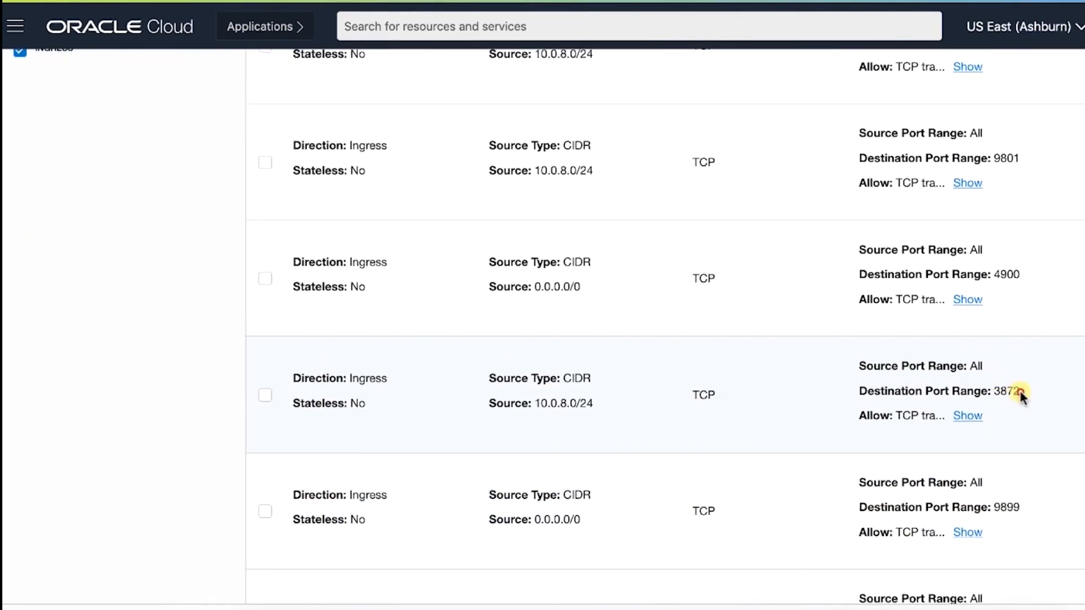
Highlight destination ports 3872 and 4900 in the group's ingress rules
left_click_drag(1022, 396, 993, 391)
left_click_drag(1022, 274, 993, 278)
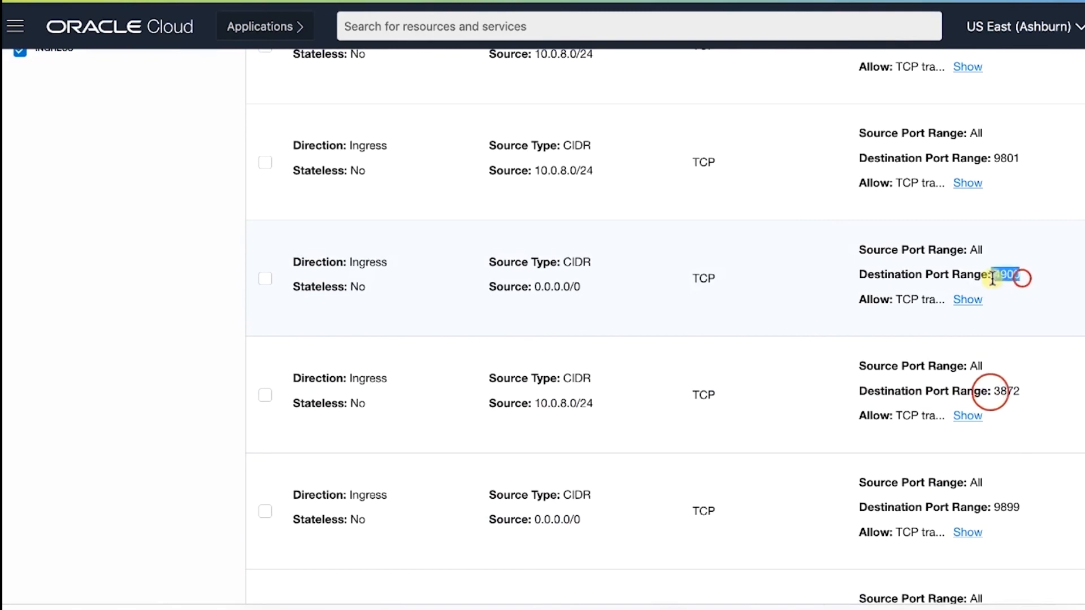
left_click(987, 276)
scroll(989, 291, "up", 5)
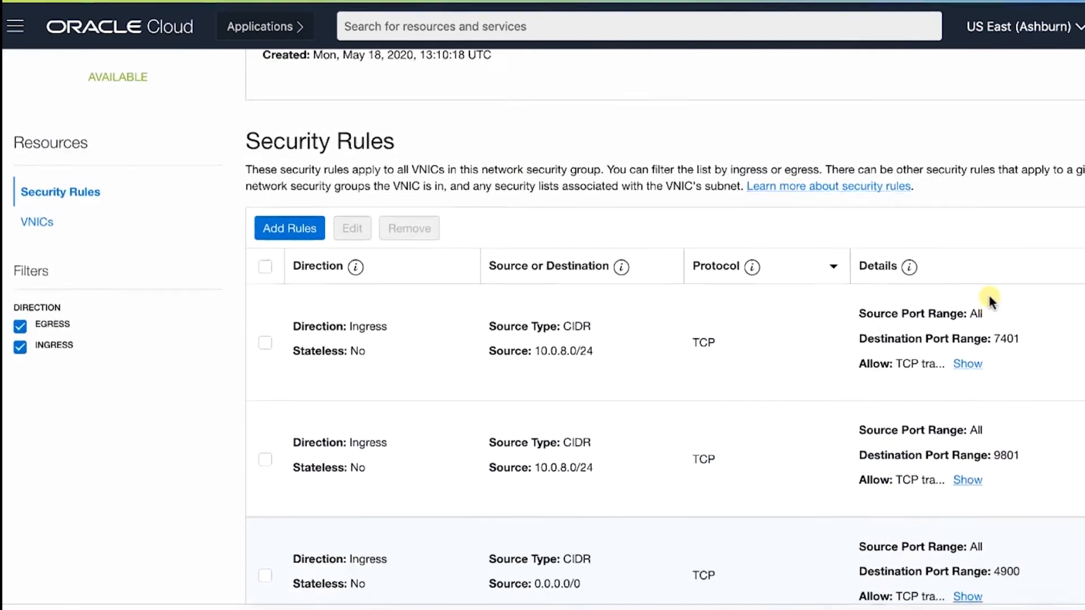
scroll(990, 300, "up", 1)
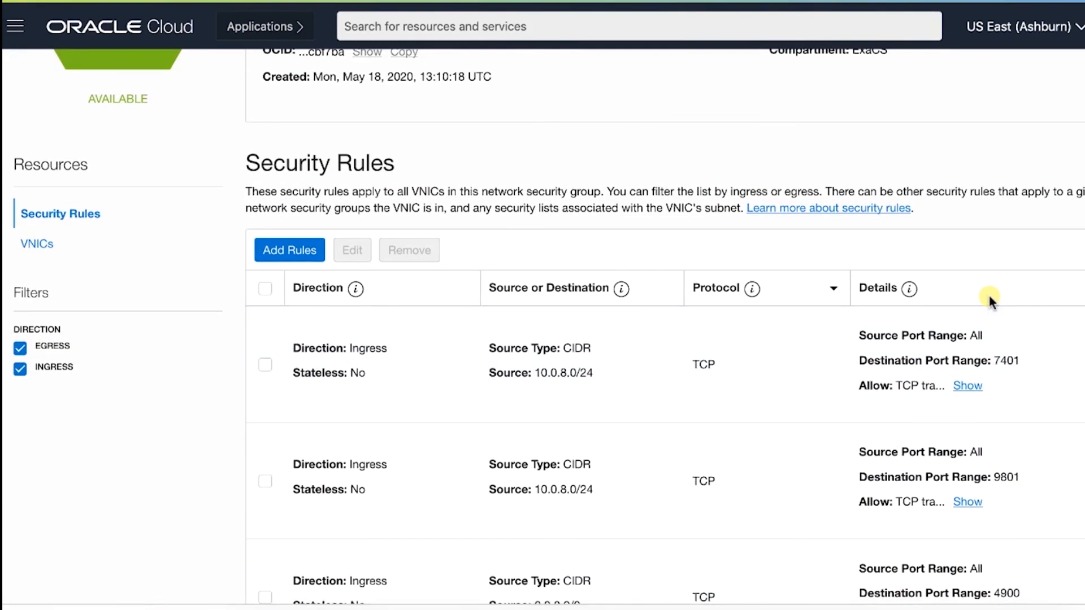
scroll(943, 244, "up", 4)
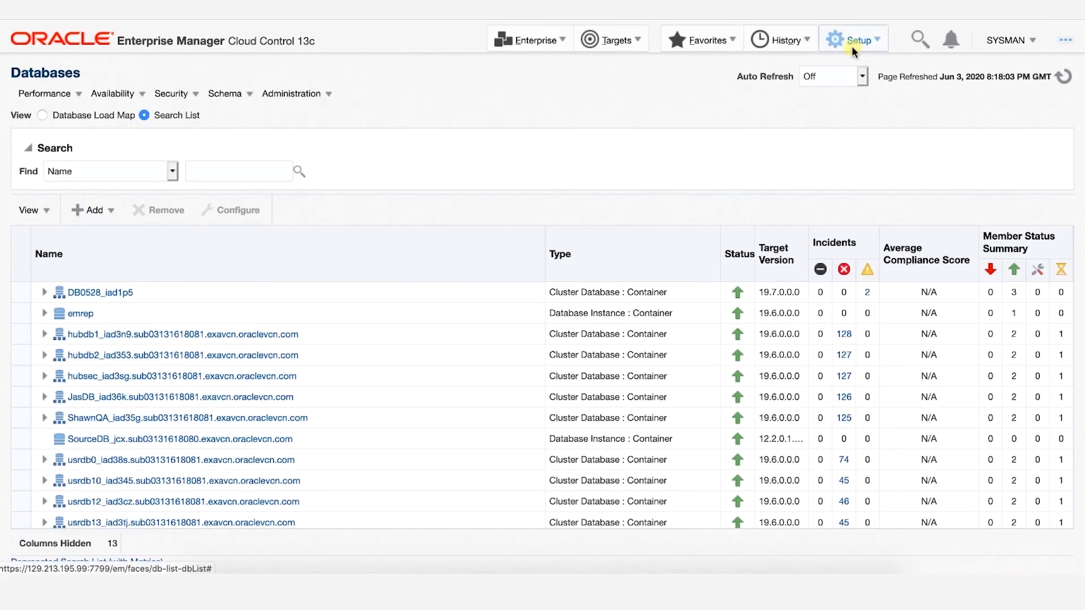
Start creating a named credential in the Enterprise Manager security setup and name it ExaCS
left_click(858, 39)
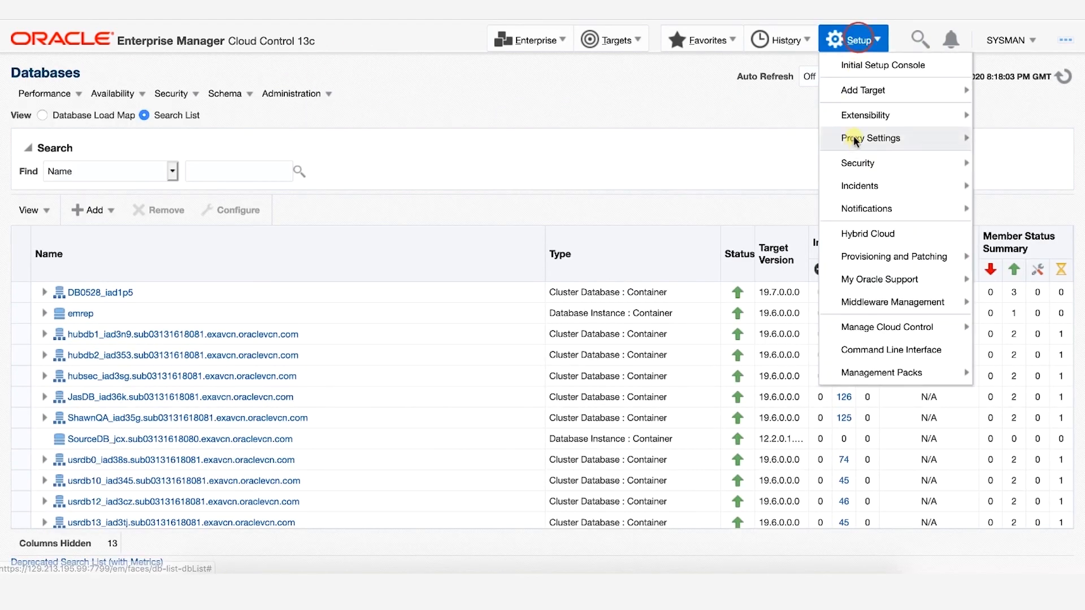
mouse_move(854, 161)
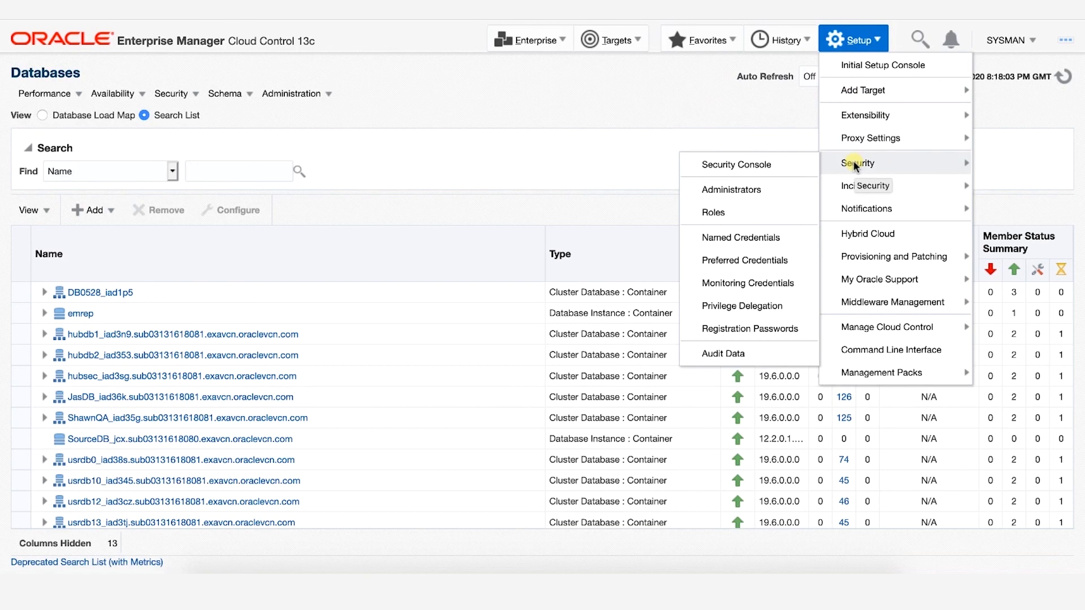
left_click(767, 237)
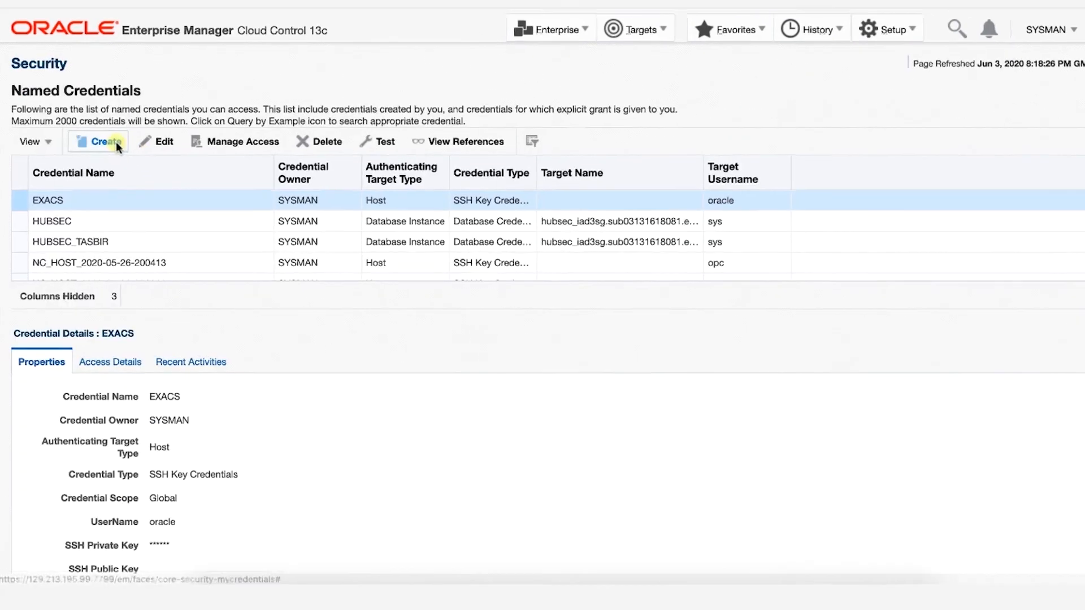
left_click(120, 117)
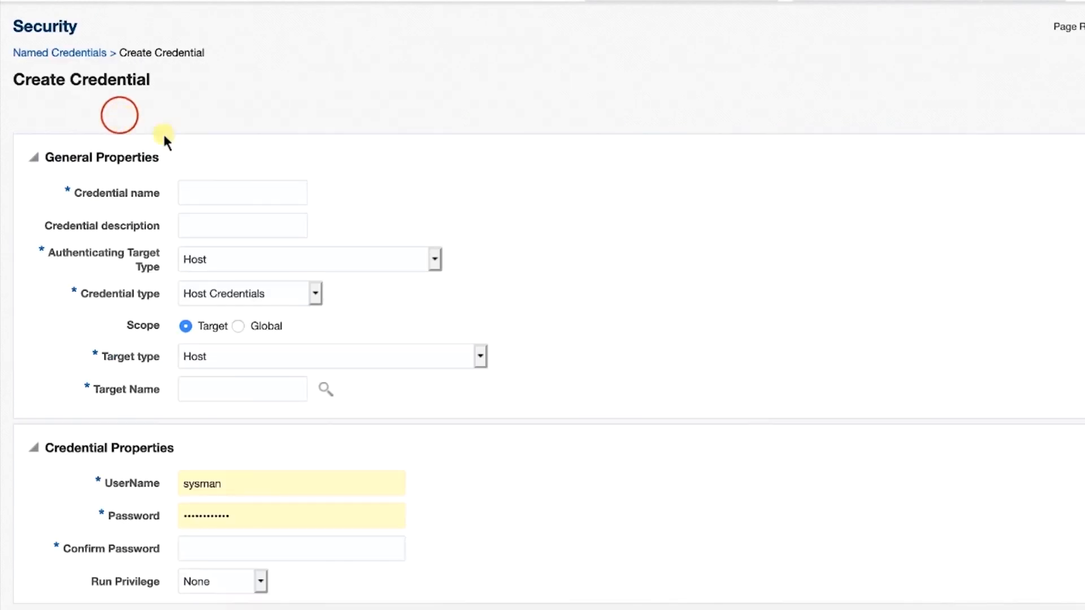
left_click_drag(164, 192, 89, 190)
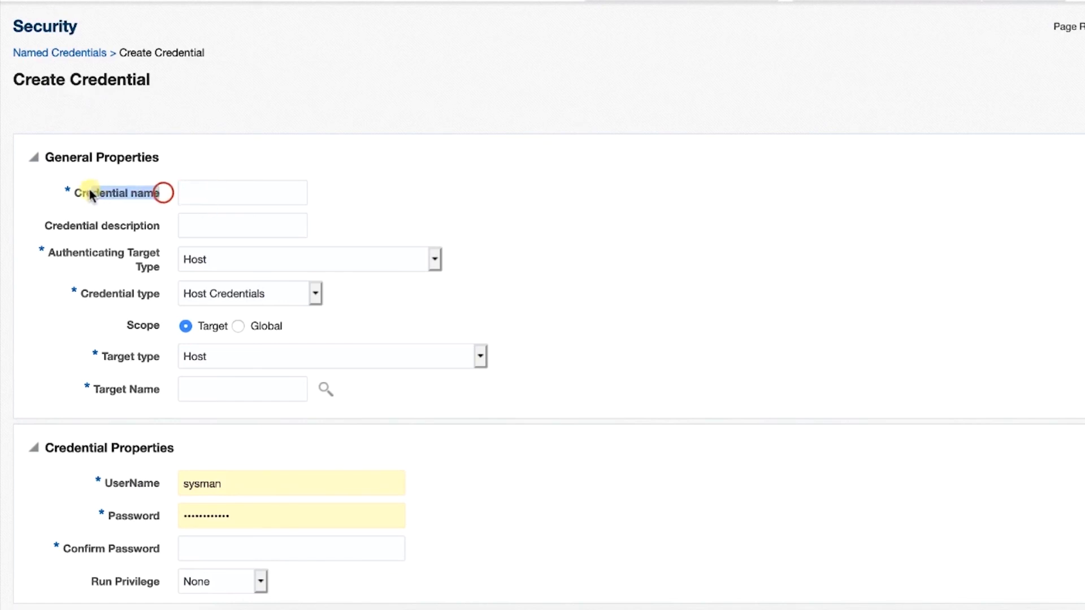
left_click(89, 189)
left_click(182, 191)
type("e")
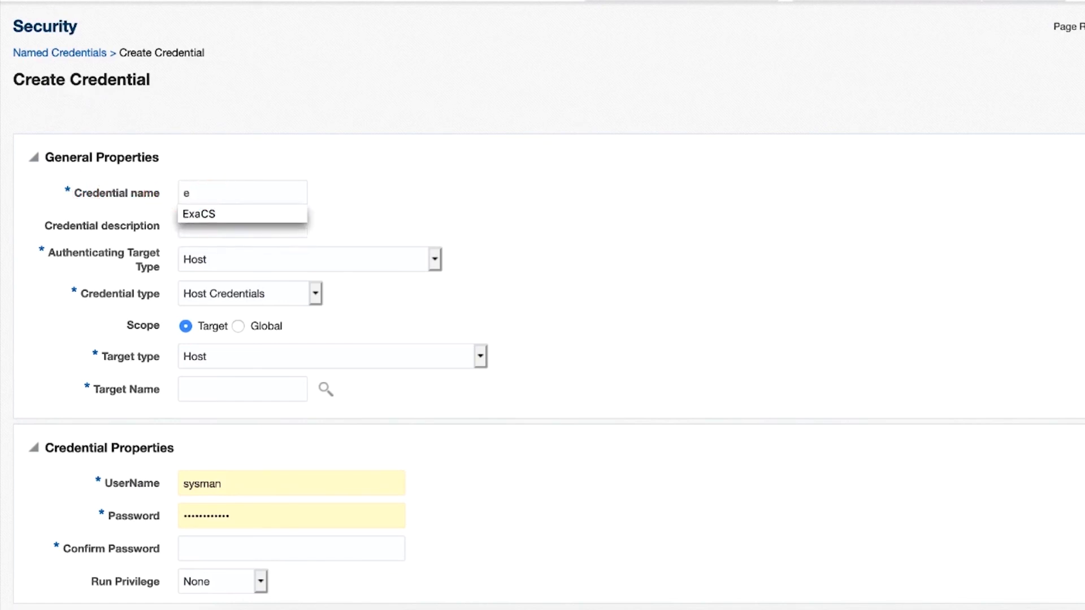
left_click(212, 213)
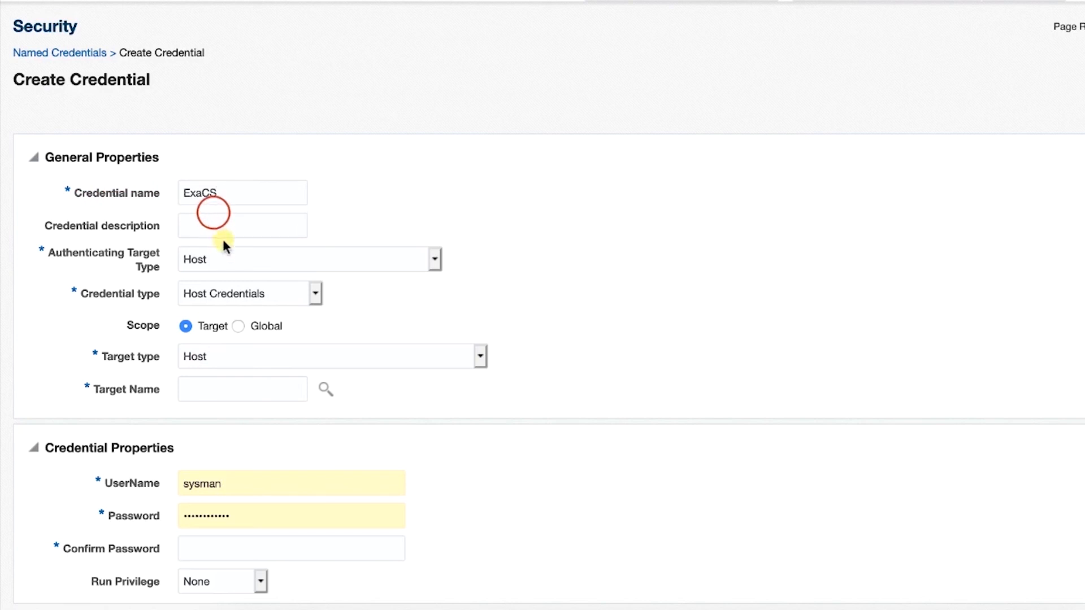
Set the credential's scope to Global and its type to SSH Key Credentials
left_click(238, 327)
left_click(234, 293)
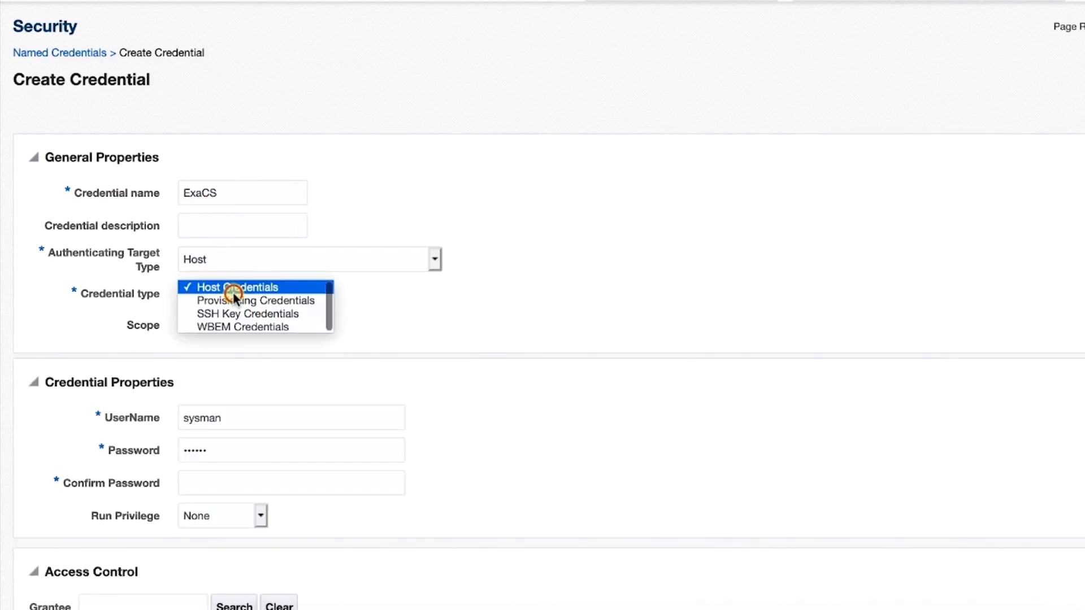
left_click(229, 316)
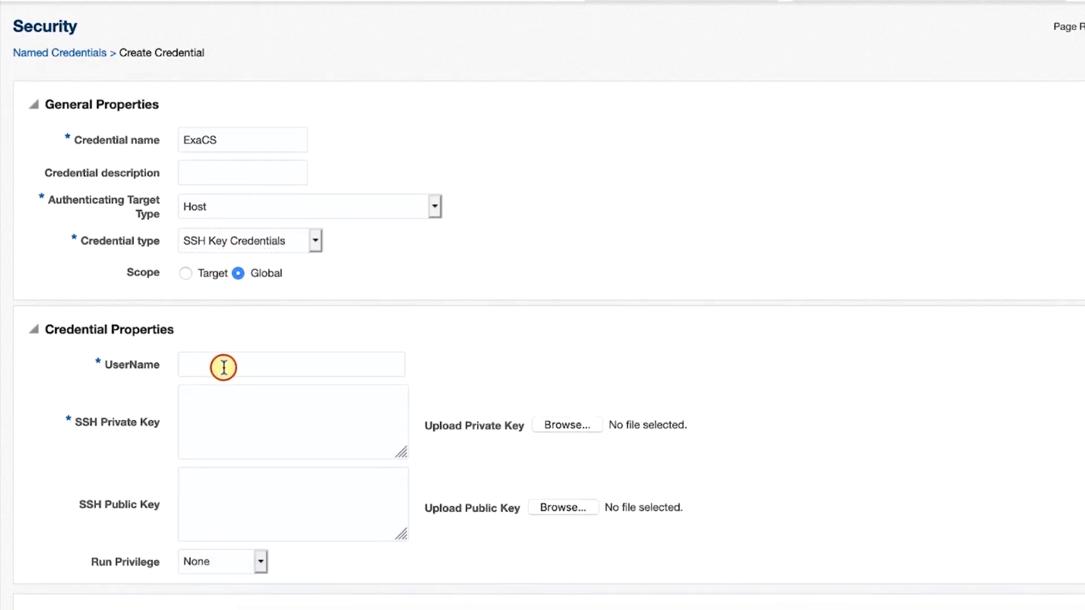
Set the credential's username to opc and its run privilege to Sudo, running as oracle
type("opc")
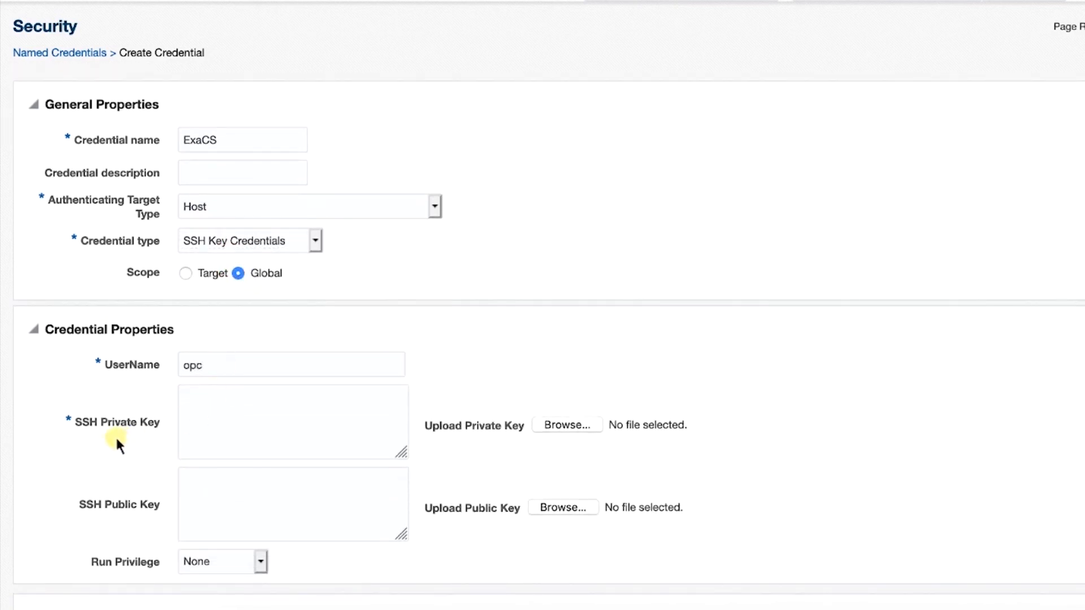
left_click(213, 563)
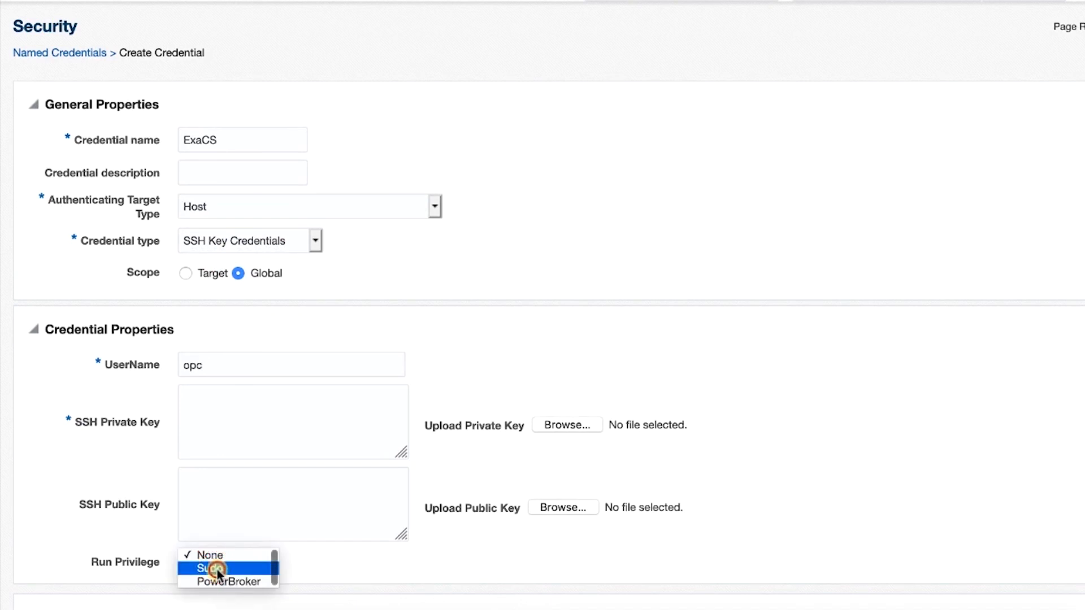
left_click(217, 570)
left_click(340, 561)
type("oracle")
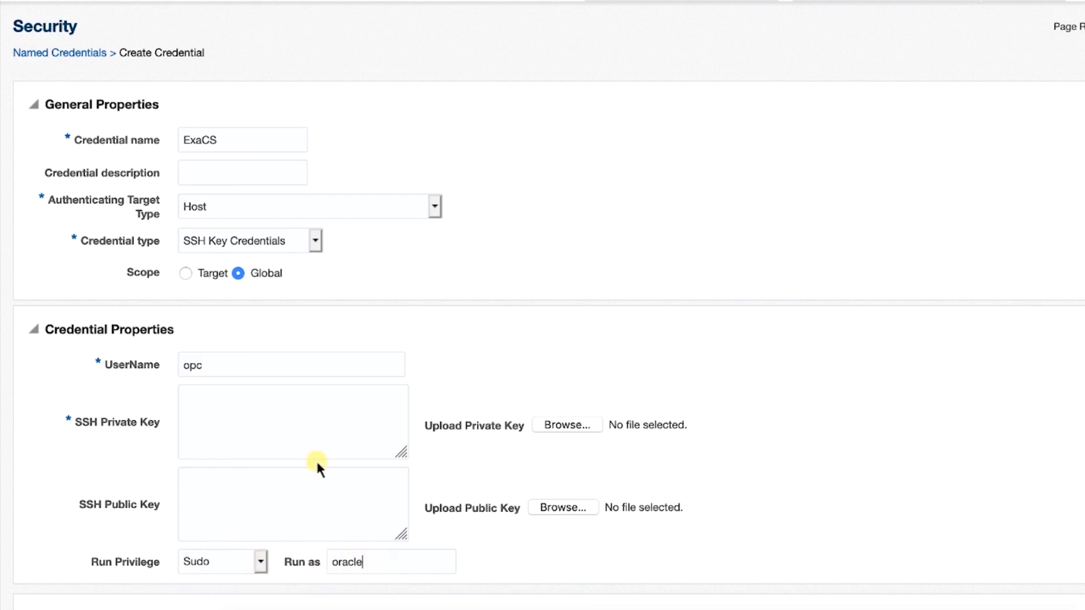
Examine the SSH private and public key fields, their upload options and the access control section
left_click(289, 416)
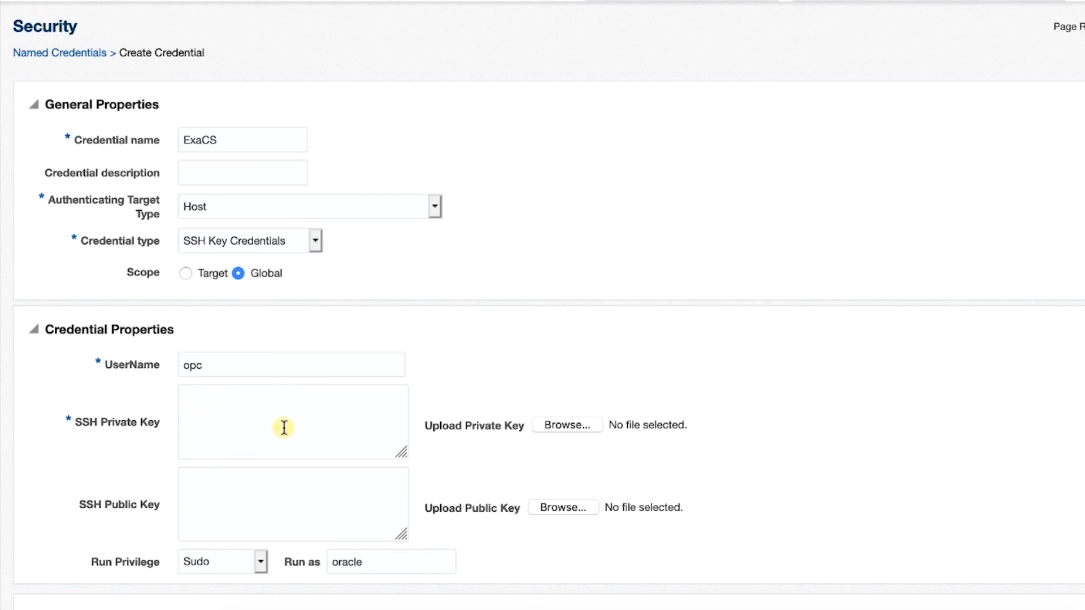
scroll(267, 376, "down", 1)
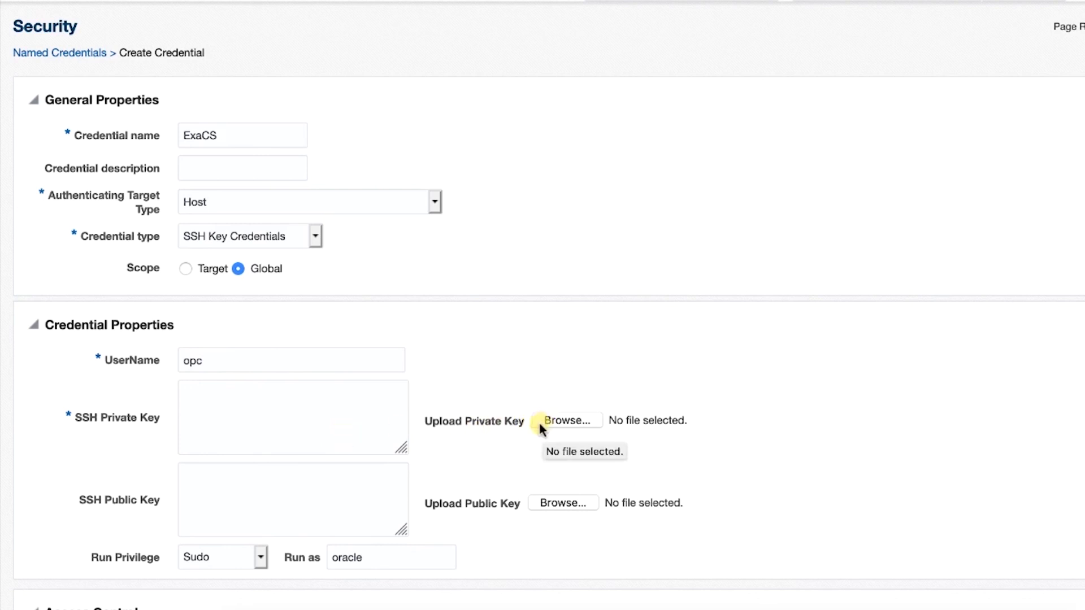
left_click(339, 405)
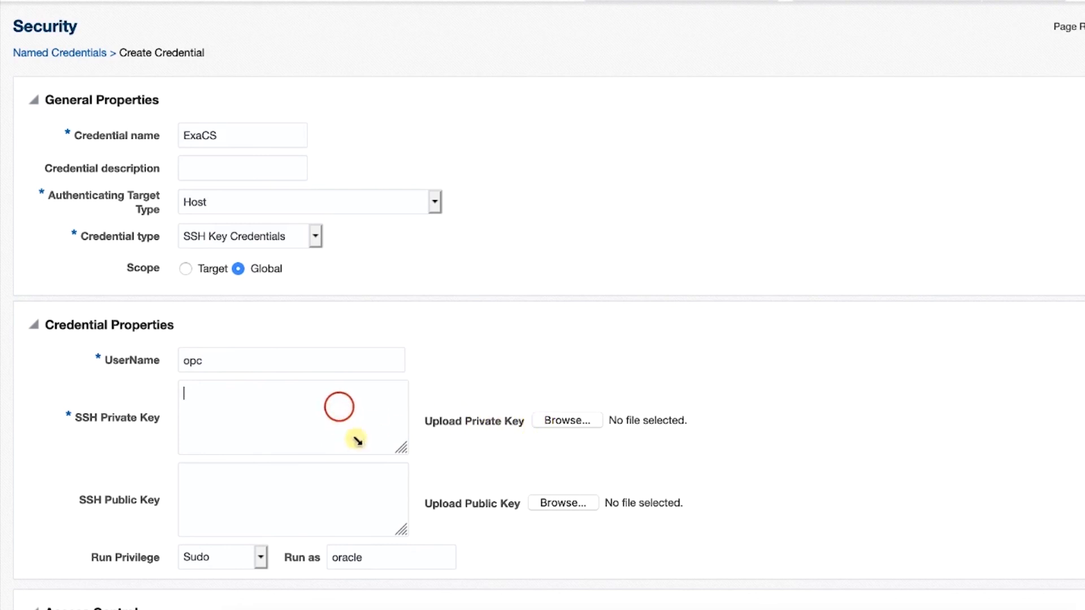
scroll(500, 336, "down", 3)
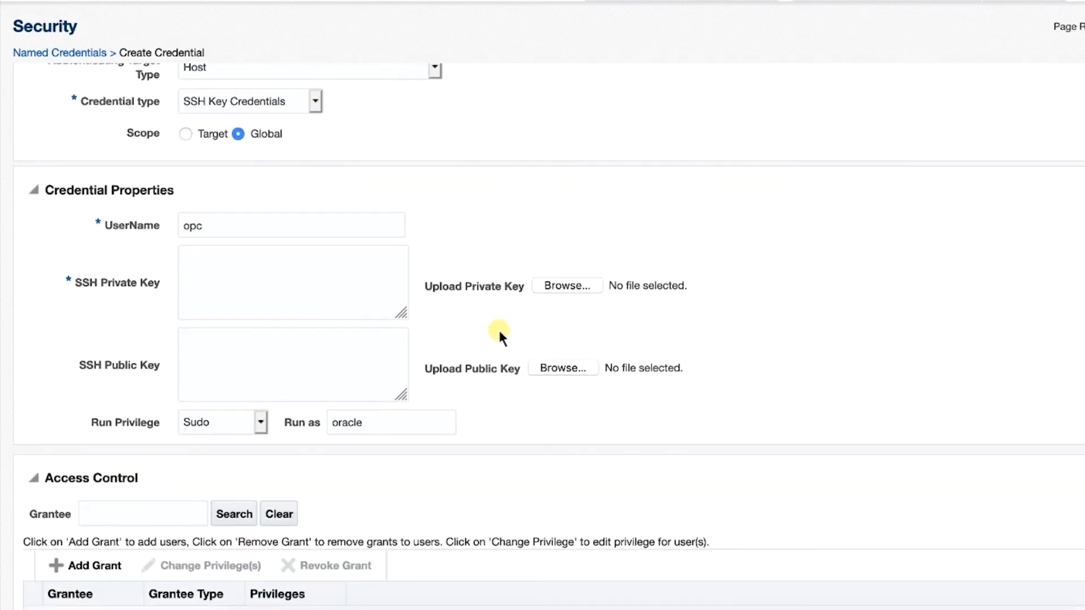
scroll(500, 333, "up", 4)
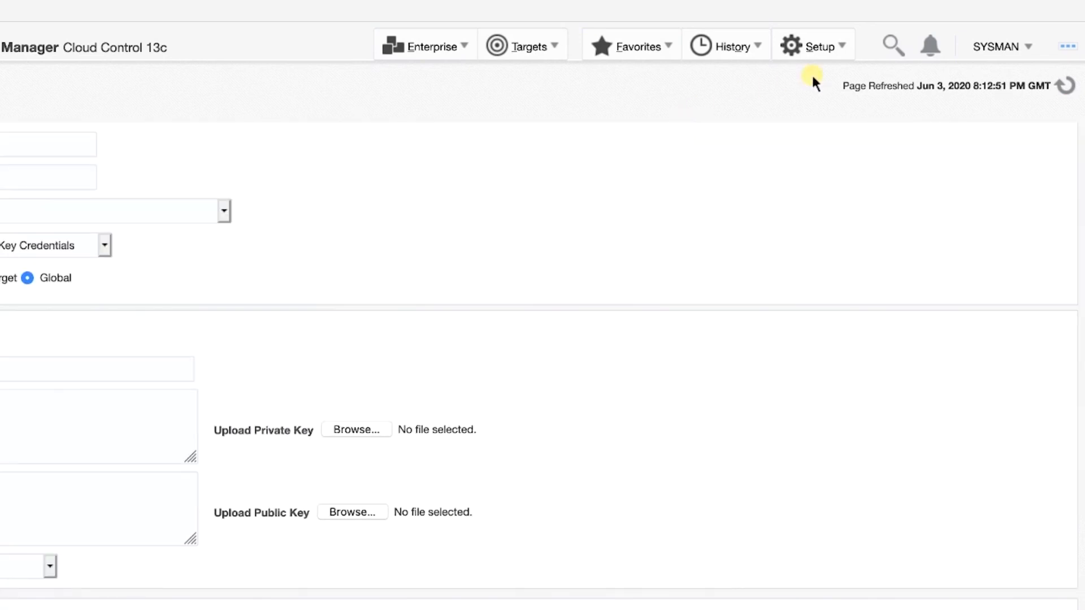
Start installing an agent on hosts through Add Targets Manually and add two blank host rows
left_click(819, 45)
mouse_move(828, 112)
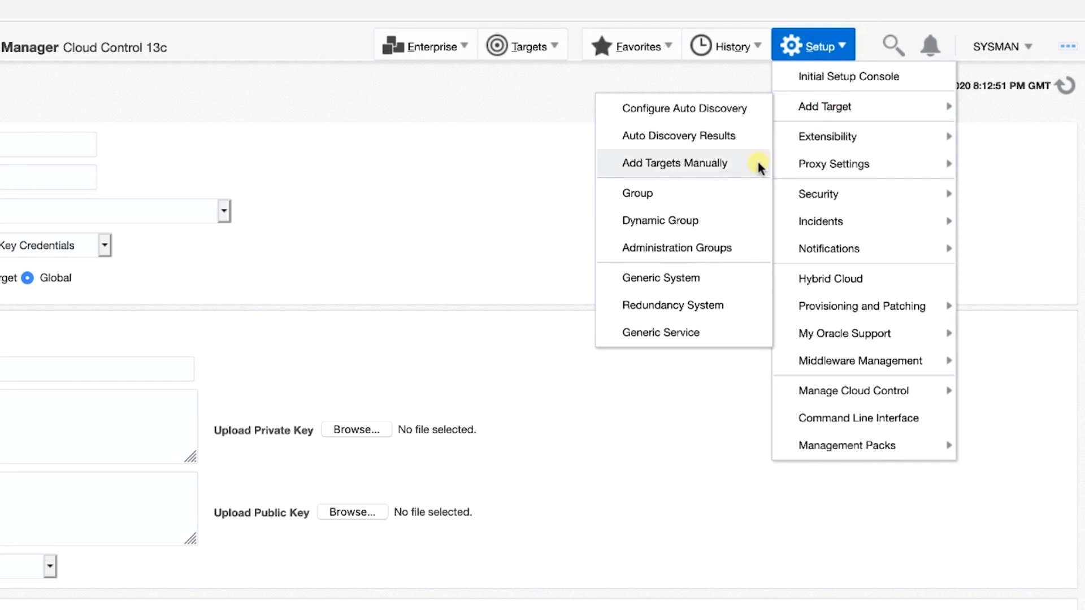
left_click(736, 163)
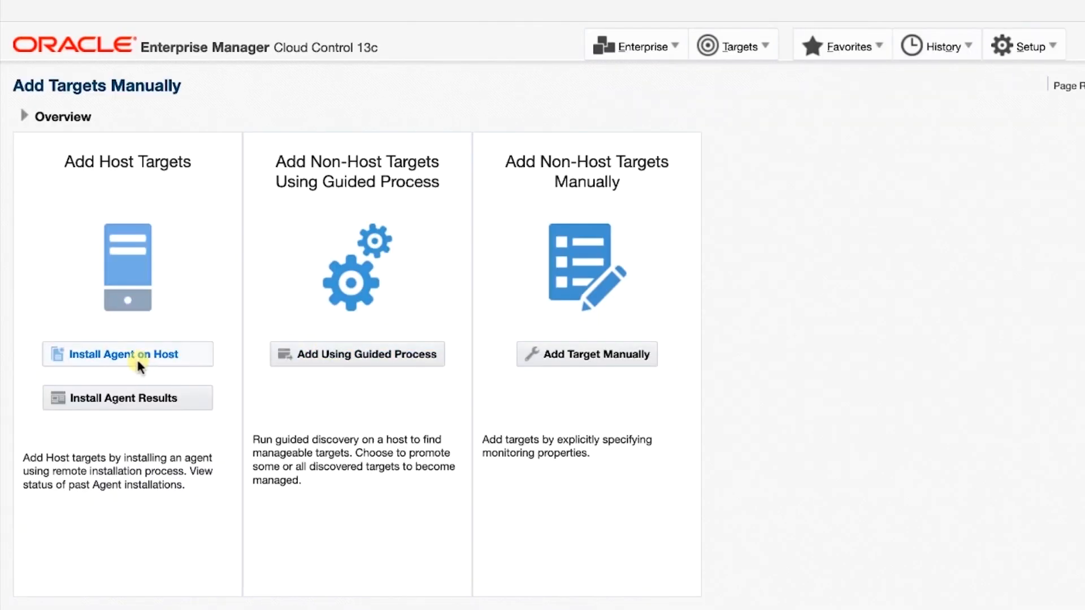
left_click(119, 360)
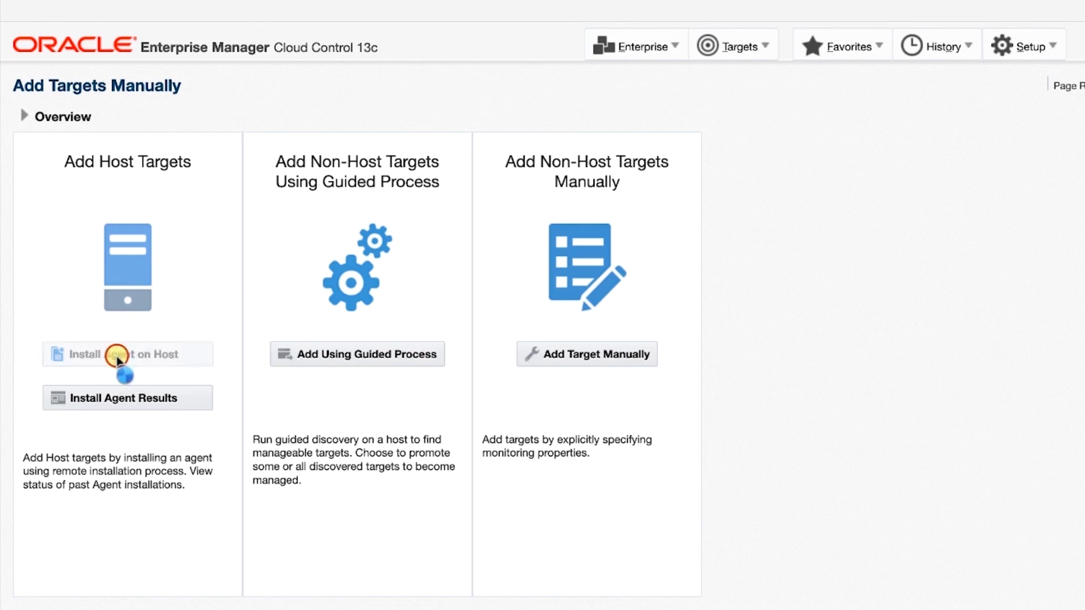
left_click(65, 337)
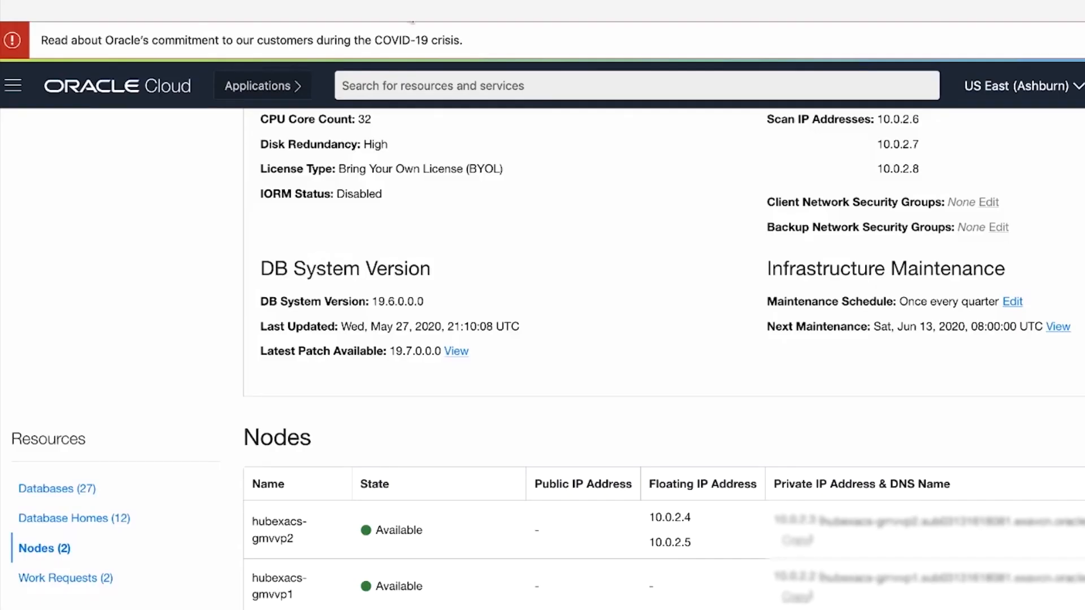
Copy the DNS names of both HubExaCS nodes from the Oracle Cloud console into the two host rows in Enterprise Manager
scroll(382, 191, "up", 9)
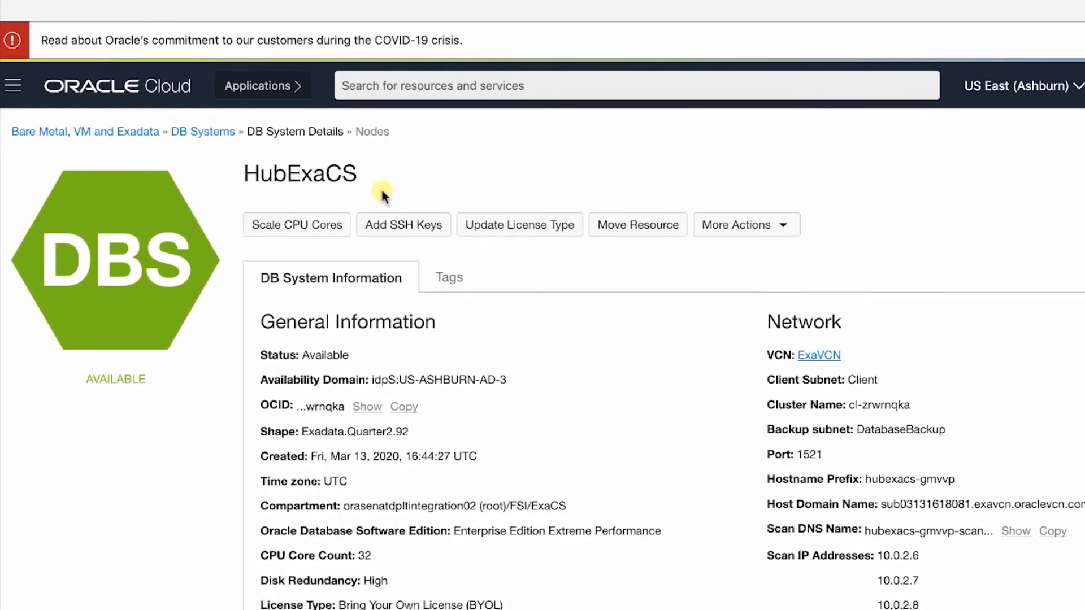
scroll(373, 282, "down", 8)
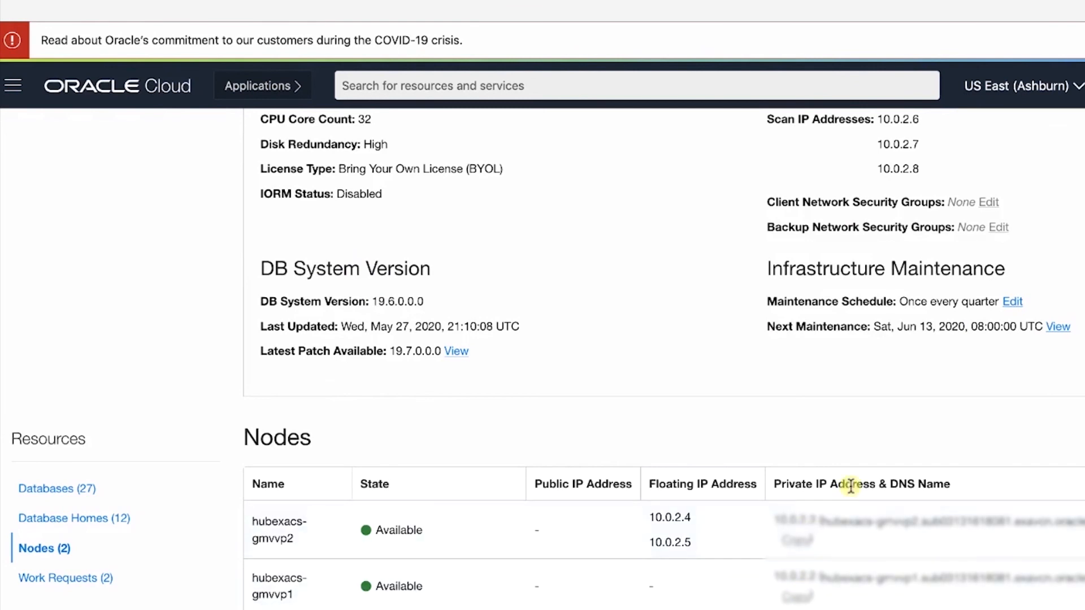
left_click(792, 541)
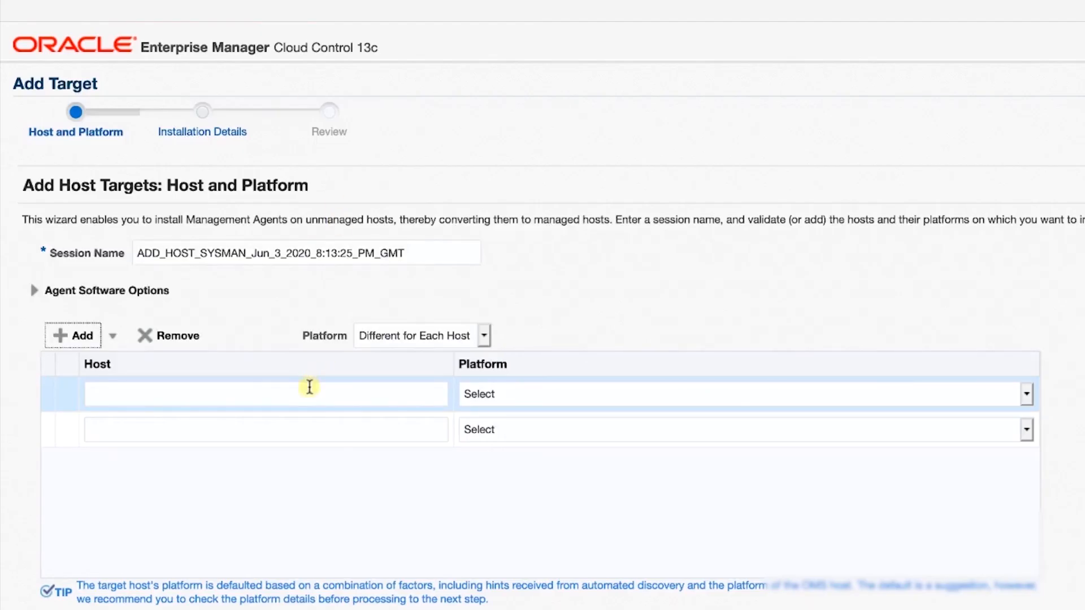
left_click(308, 391)
key("ctrl+v")
left_click(805, 594)
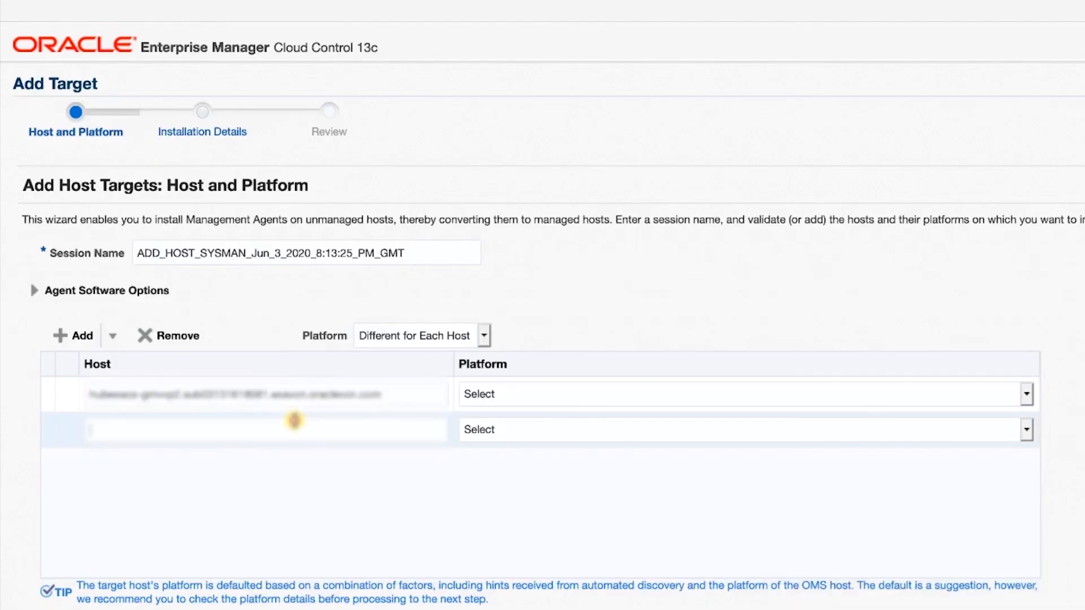
left_click(293, 428)
key("ctrl+v")
Set the platform of both hosts to Linux x86-64 and continue to the installation details
left_click(599, 391)
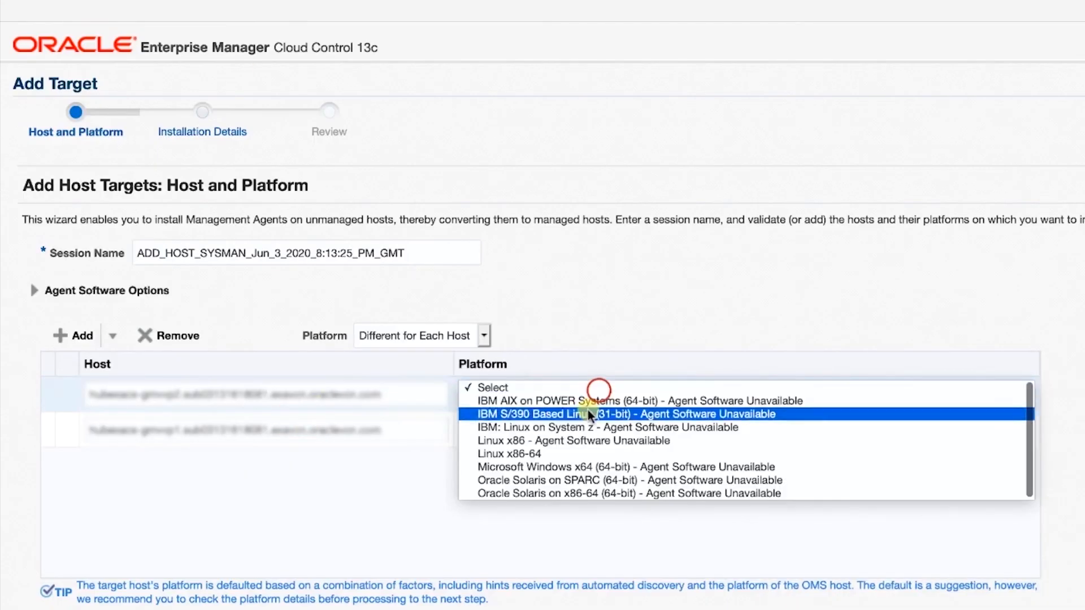
left_click(579, 453)
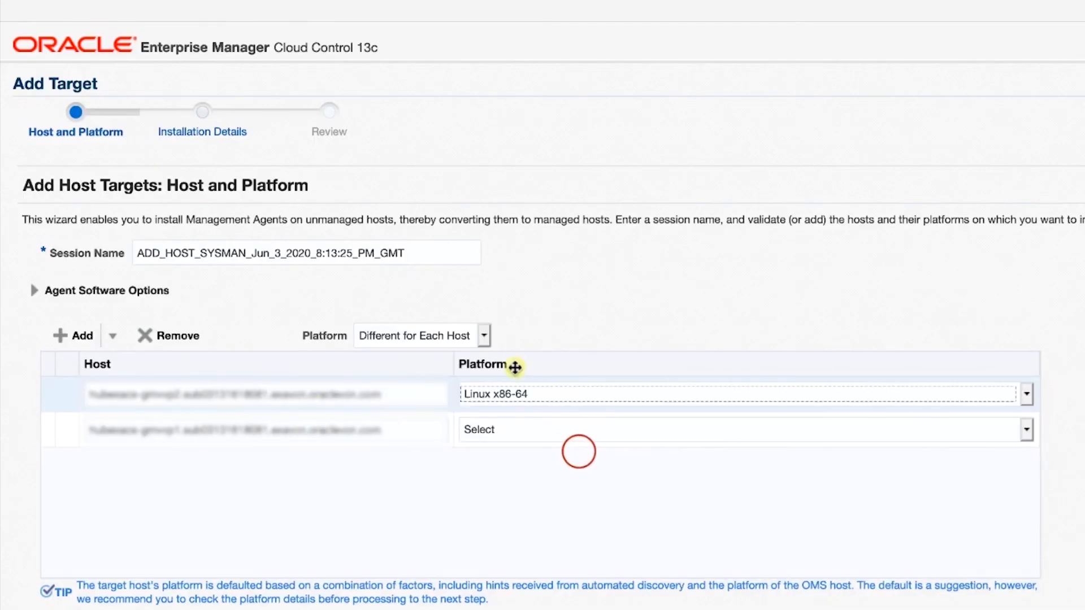
left_click(517, 415)
left_click(535, 495)
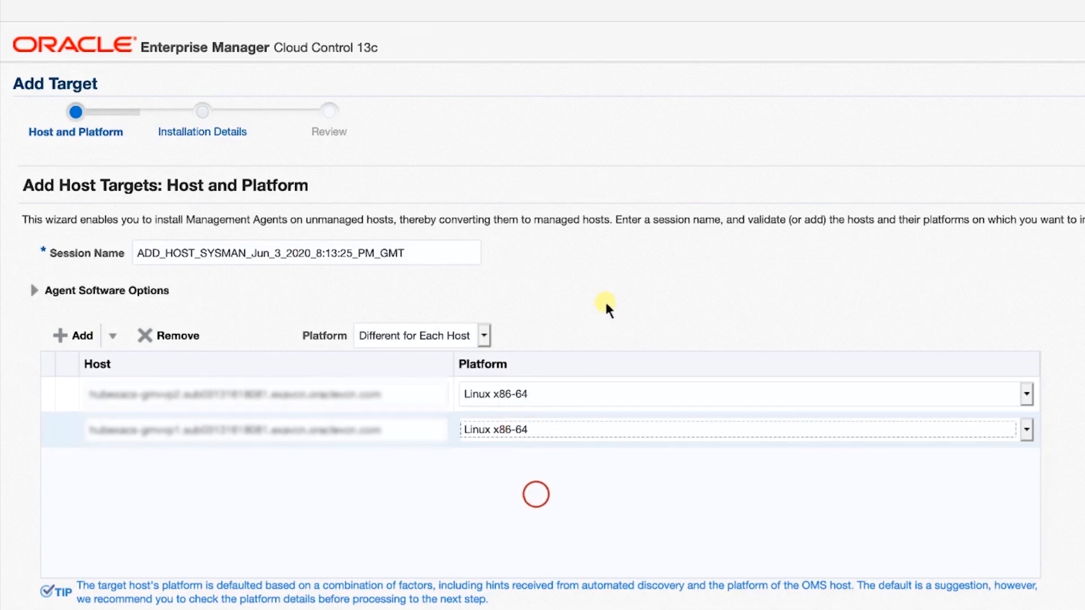
left_click(605, 299)
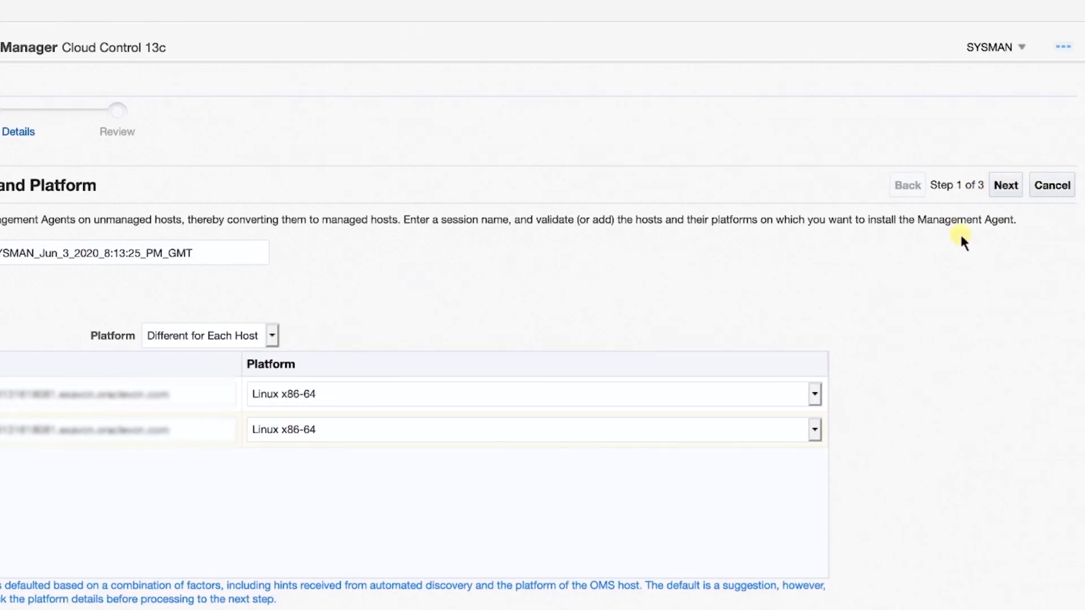
left_click(1005, 186)
Highlight the Installation Details heading and the Installation Base Directory and Named Credential labels
left_click_drag(322, 183, 174, 184)
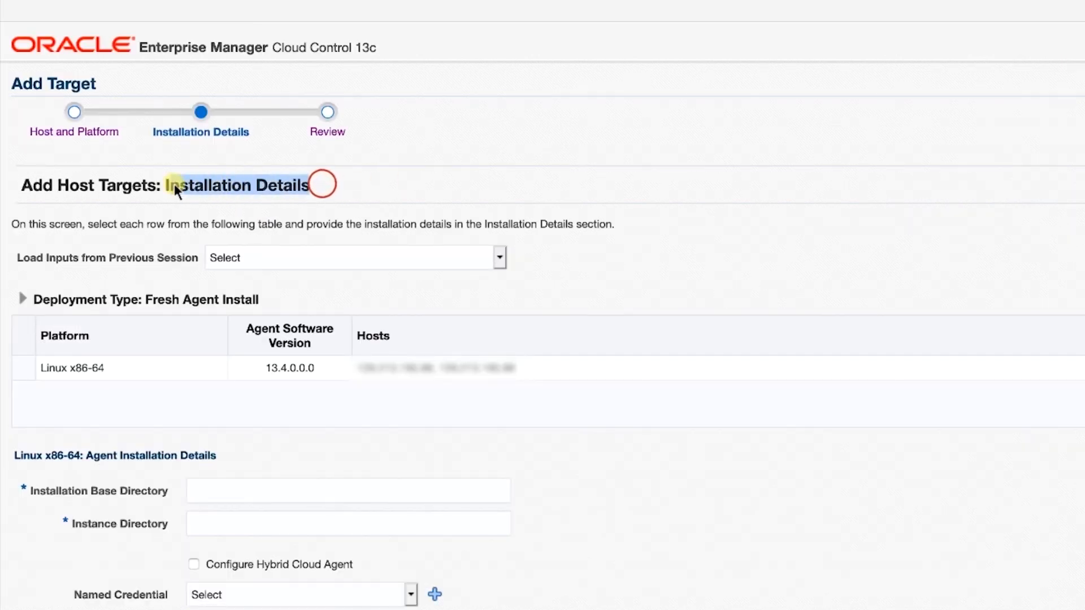
left_click(167, 184)
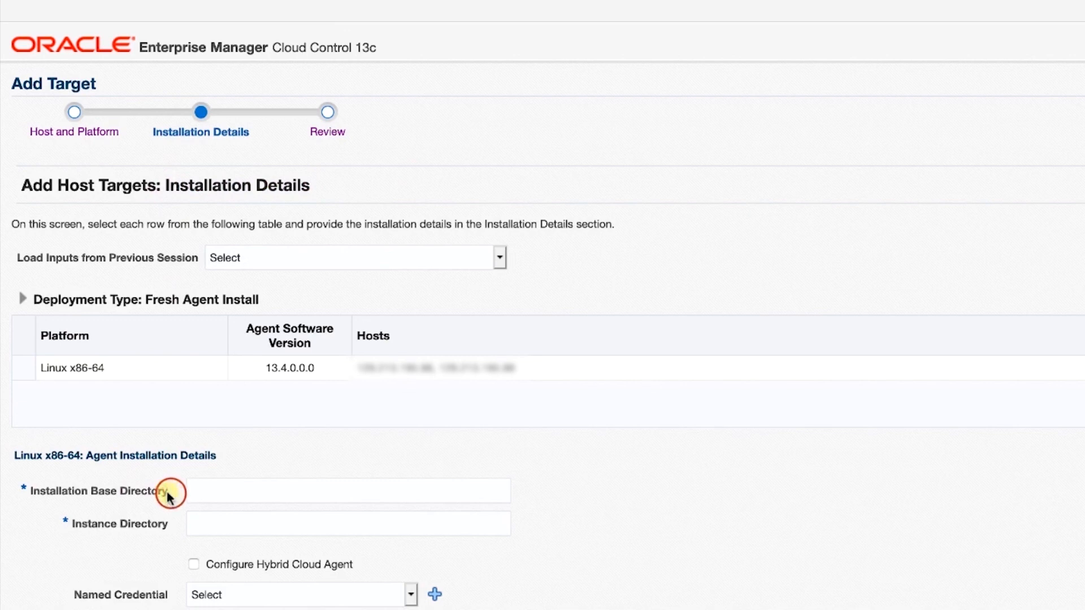
left_click_drag(171, 491, 79, 490)
left_click(28, 491)
left_click_drag(170, 592, 79, 598)
left_click(75, 595)
Set the installation base directory to /home/oracle/agent and fill the instance directory with /home/oracle/agent/agent_inst
left_click(211, 497)
type("/hom")
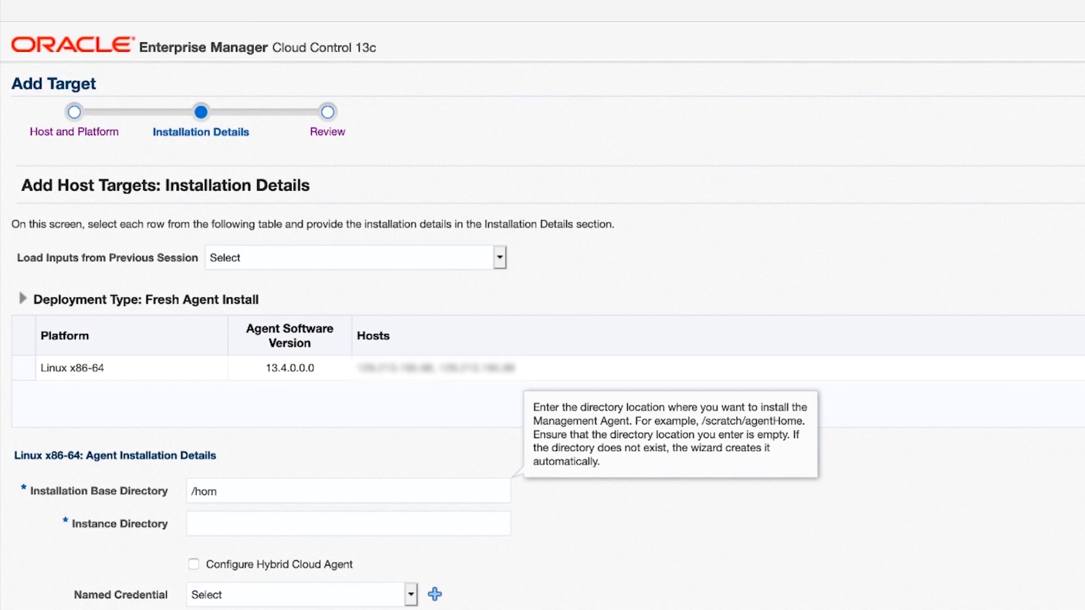
type("e/oracle")
type("/agent")
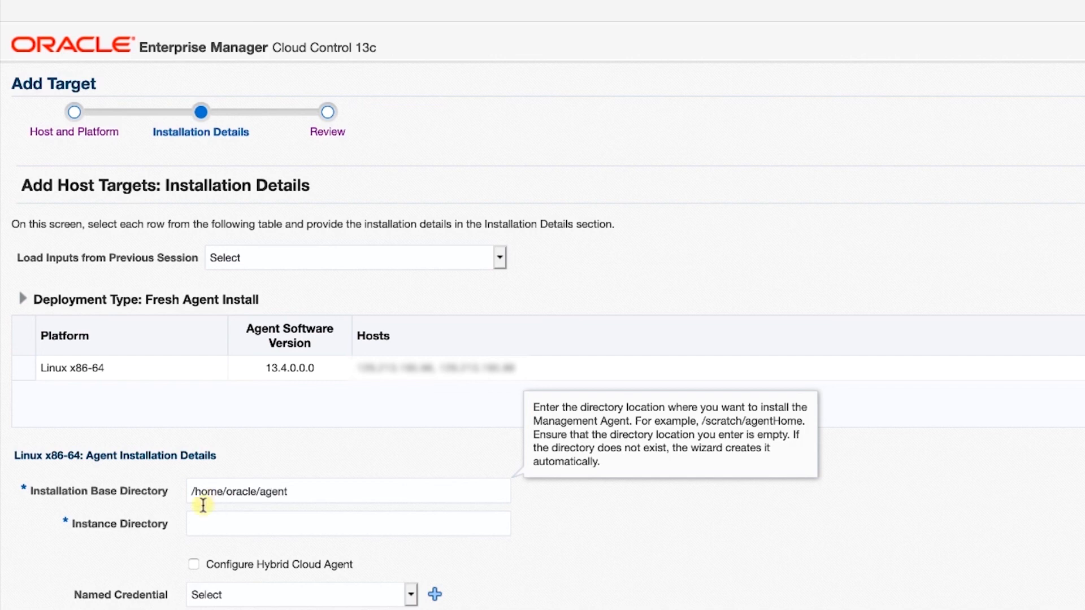
left_click(200, 521)
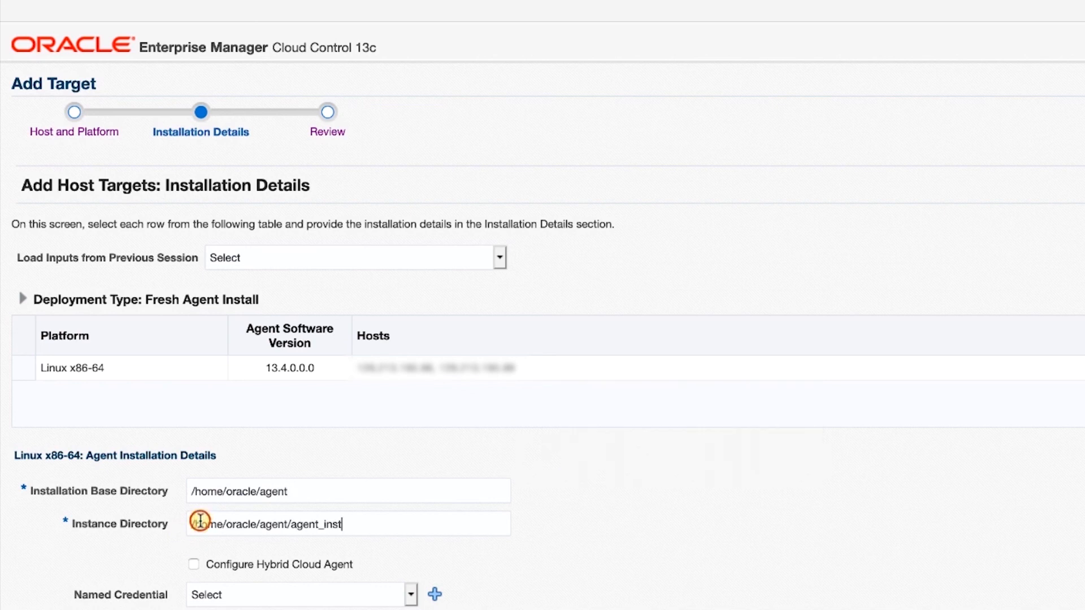
Highlight the Instance Directory label and the agent_inst part of its path
left_click_drag(164, 523, 67, 521)
left_click(67, 521)
left_click_drag(365, 522, 284, 522)
scroll(496, 520, "down", 2)
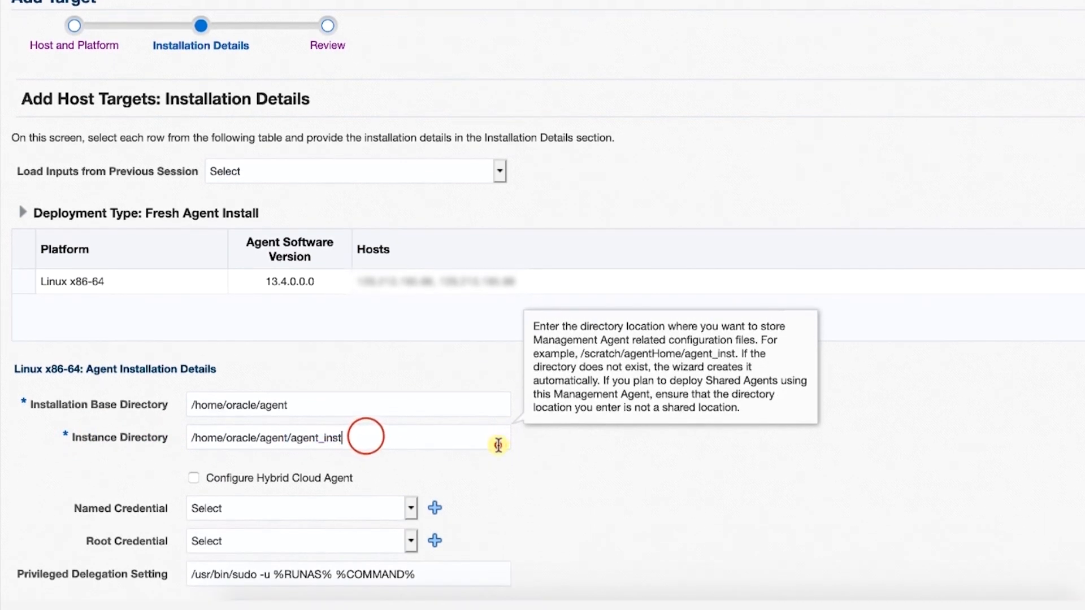
Use the EXACS(SYSMAN) named credential for the installation, continue to the review and deploy the agent on both hosts
left_click(270, 506)
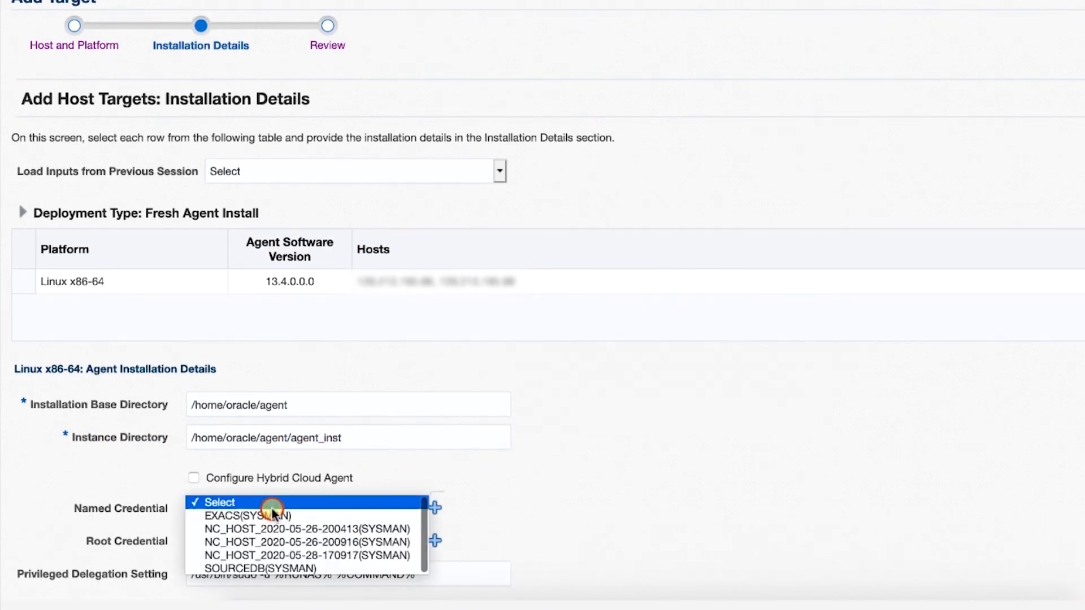
left_click(270, 514)
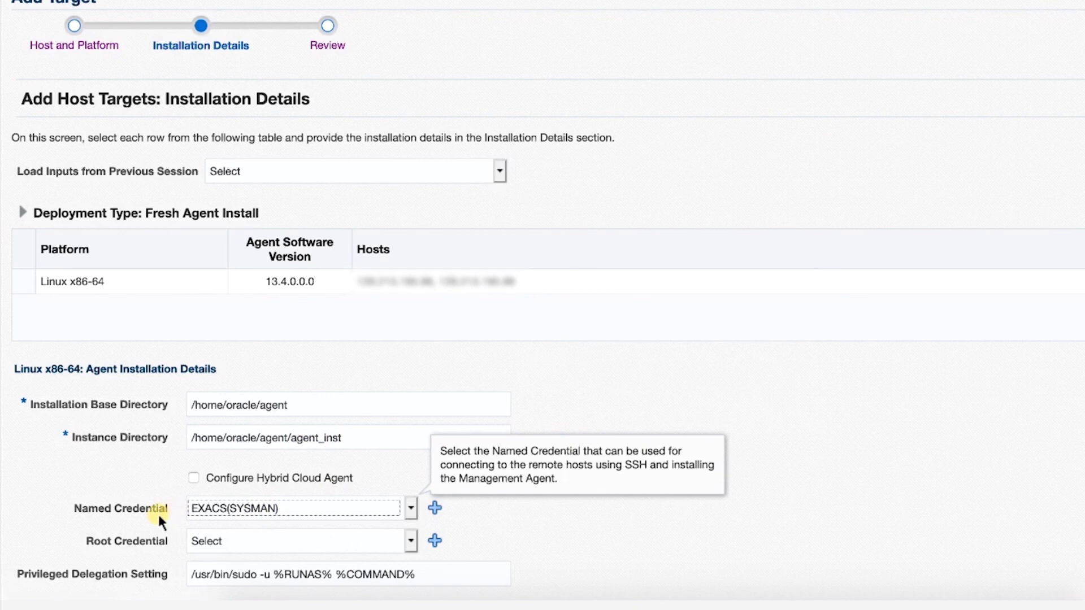
left_click(752, 408)
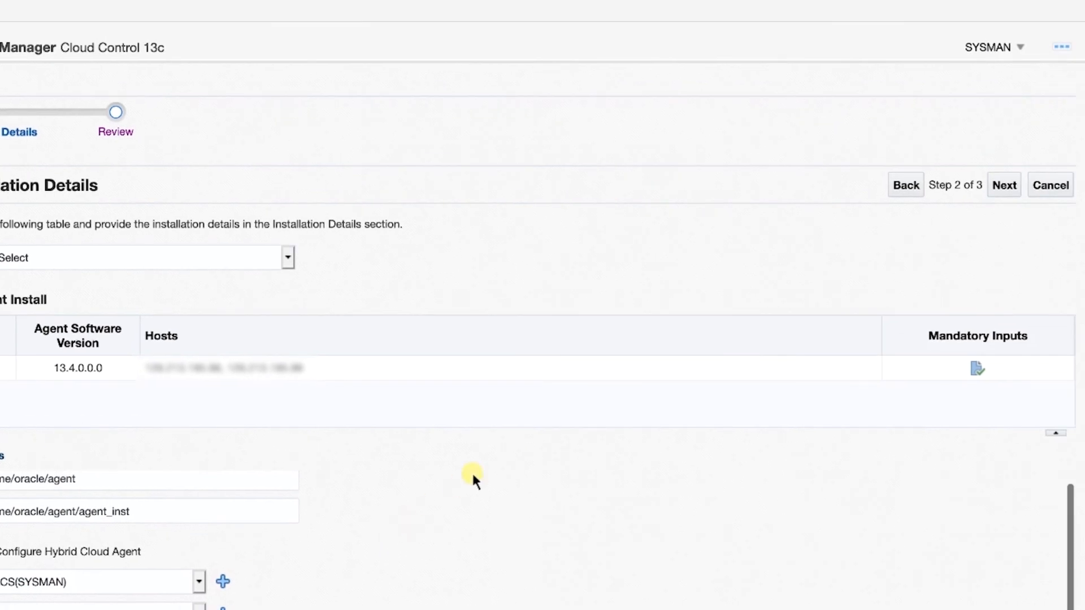
left_click(1012, 185)
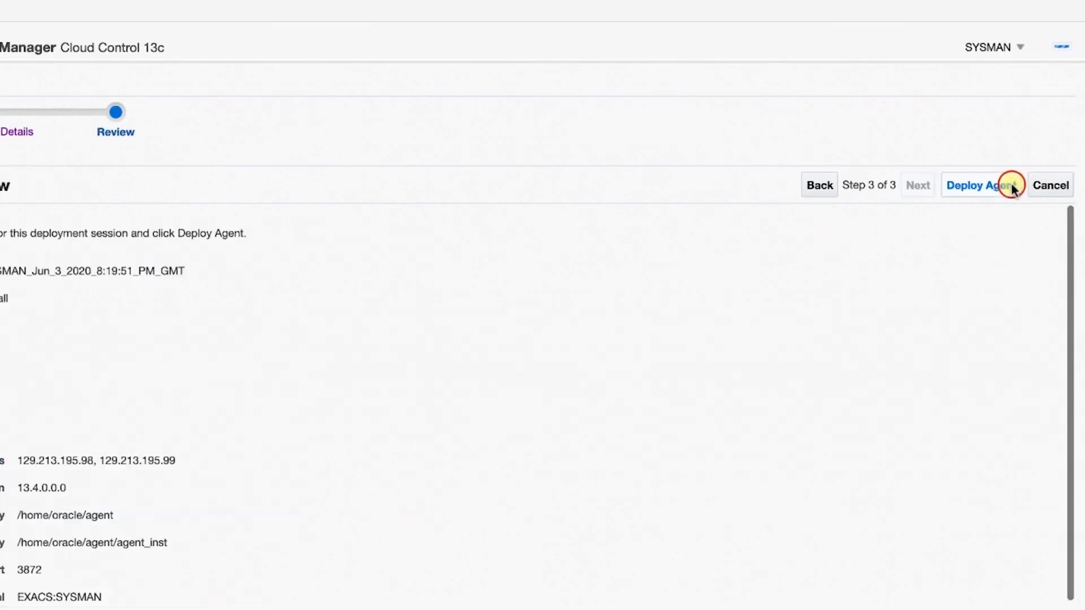
left_click(982, 186)
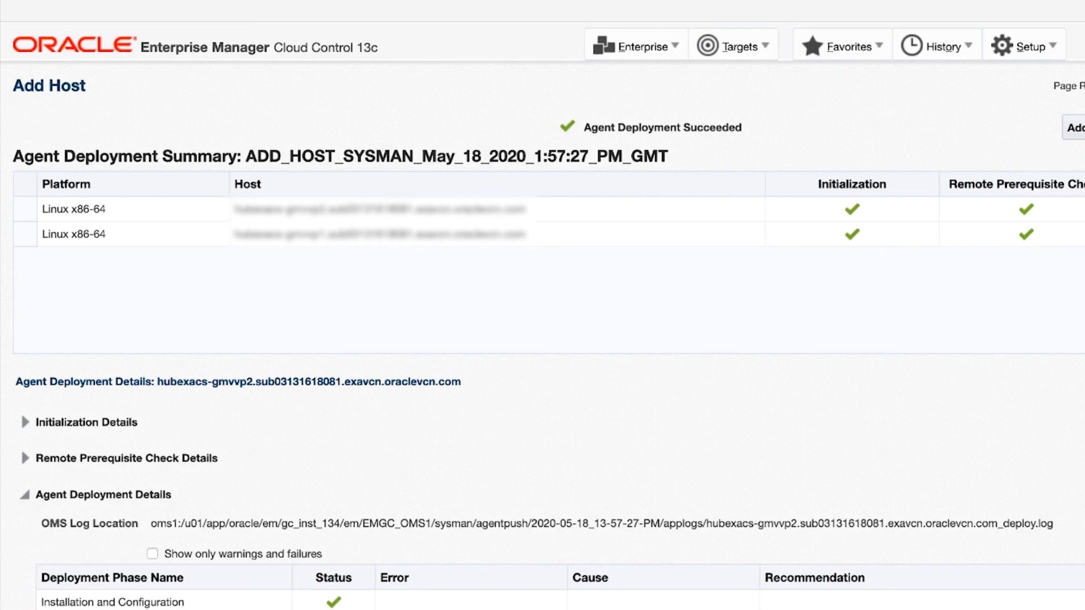
Open the list of monitored hosts and view the CPU utilization and summary of the hubexacs-gmvvp2 host
left_click(748, 50)
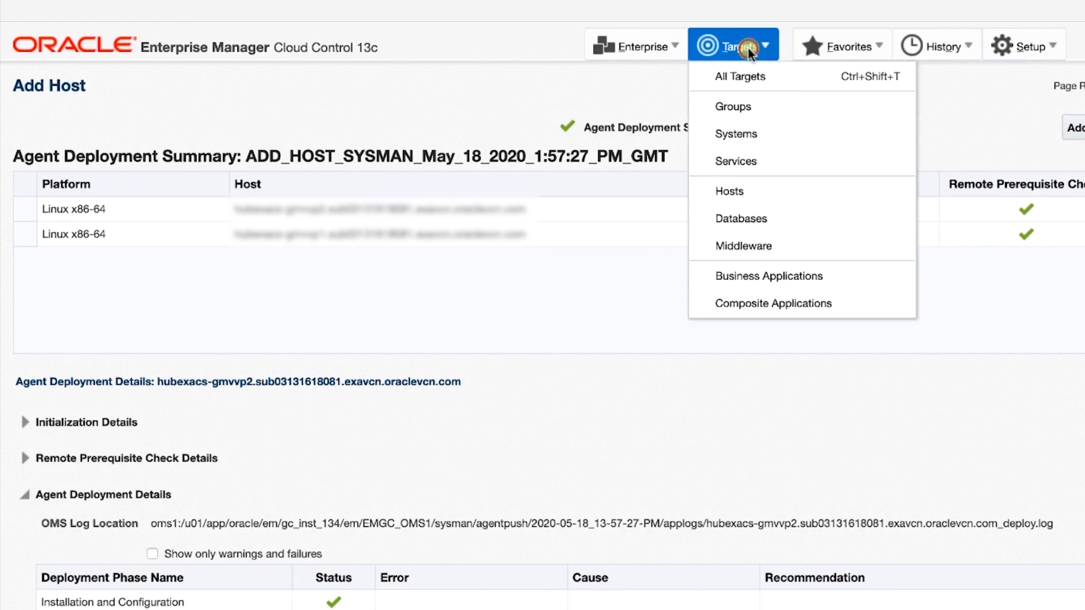
left_click(741, 191)
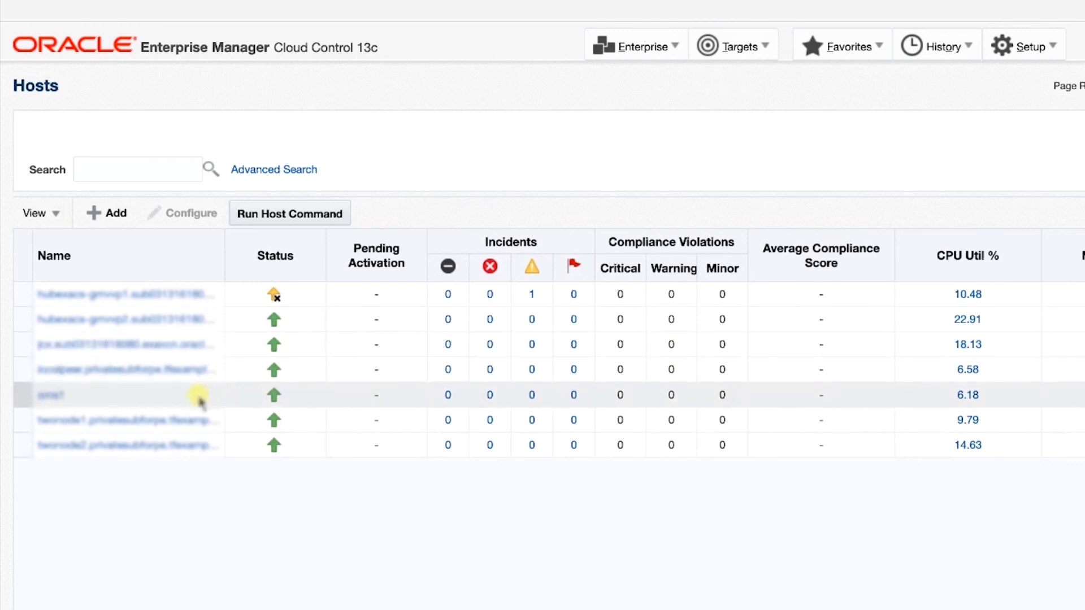
left_click(172, 322)
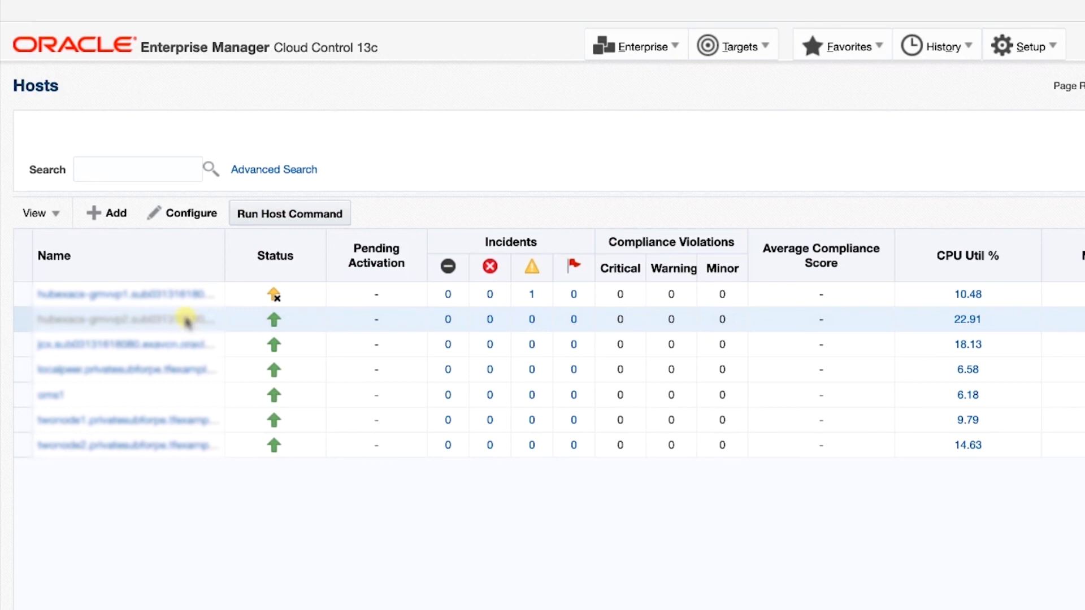
left_click(966, 320)
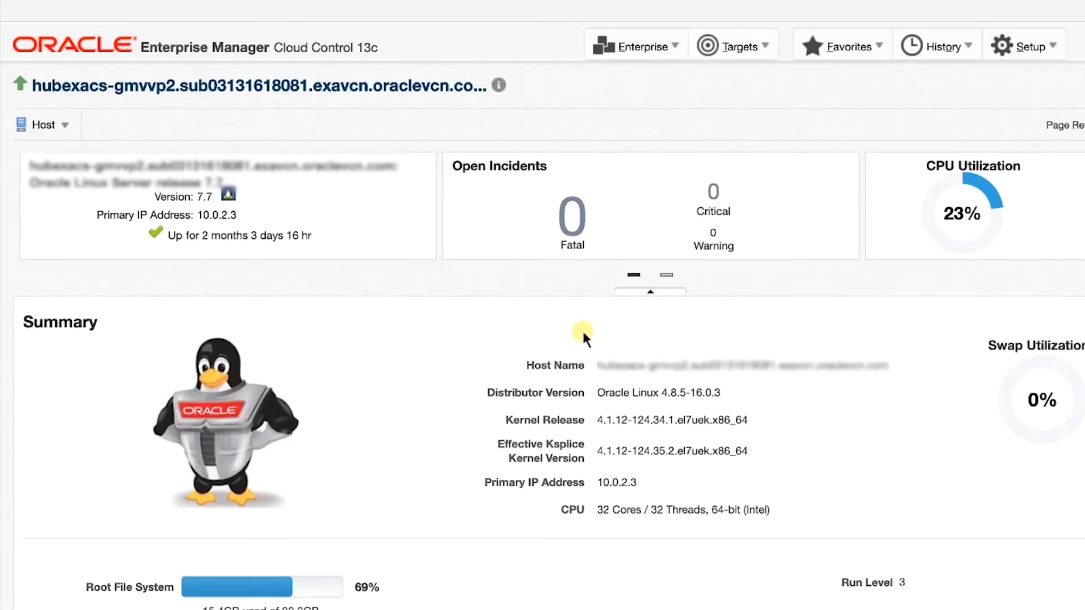
Open the auto discovery setup and run target discovery immediately on the hubexacs-gmvvp2 host
left_click(1034, 47)
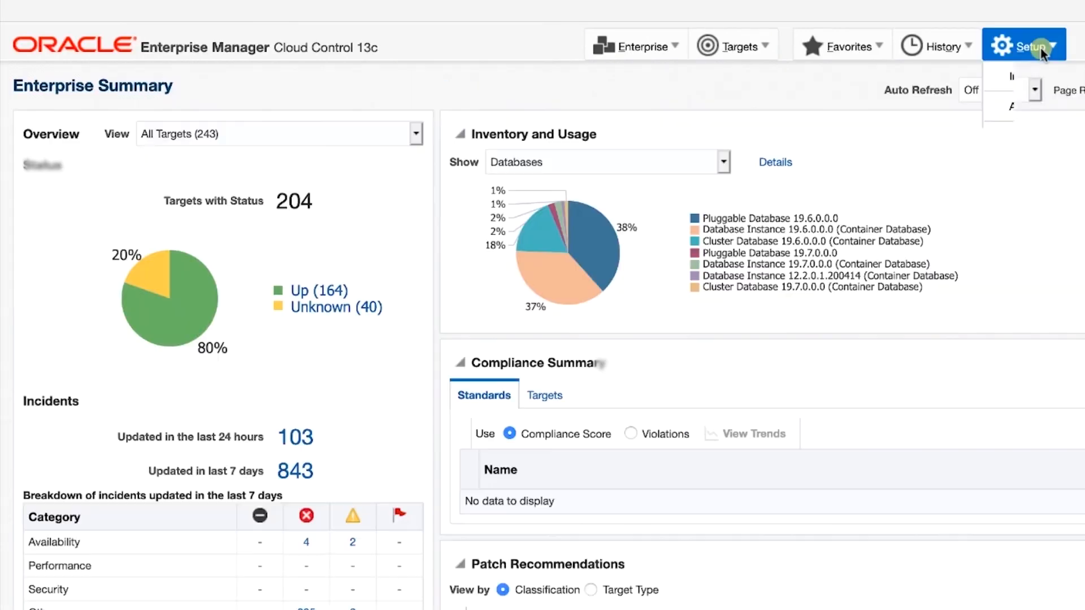
mouse_move(954, 108)
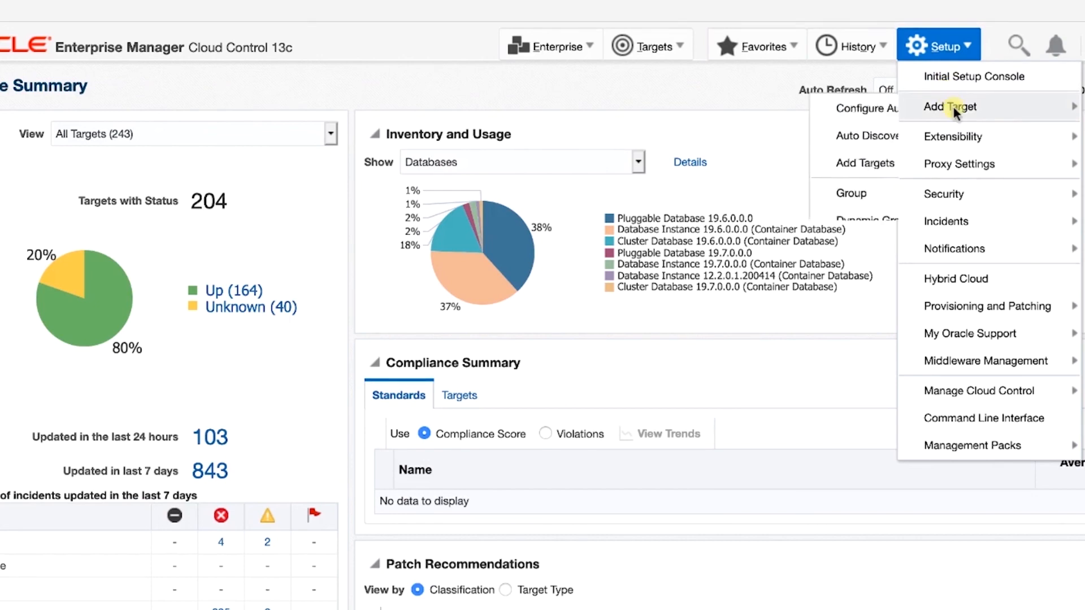
left_click(837, 110)
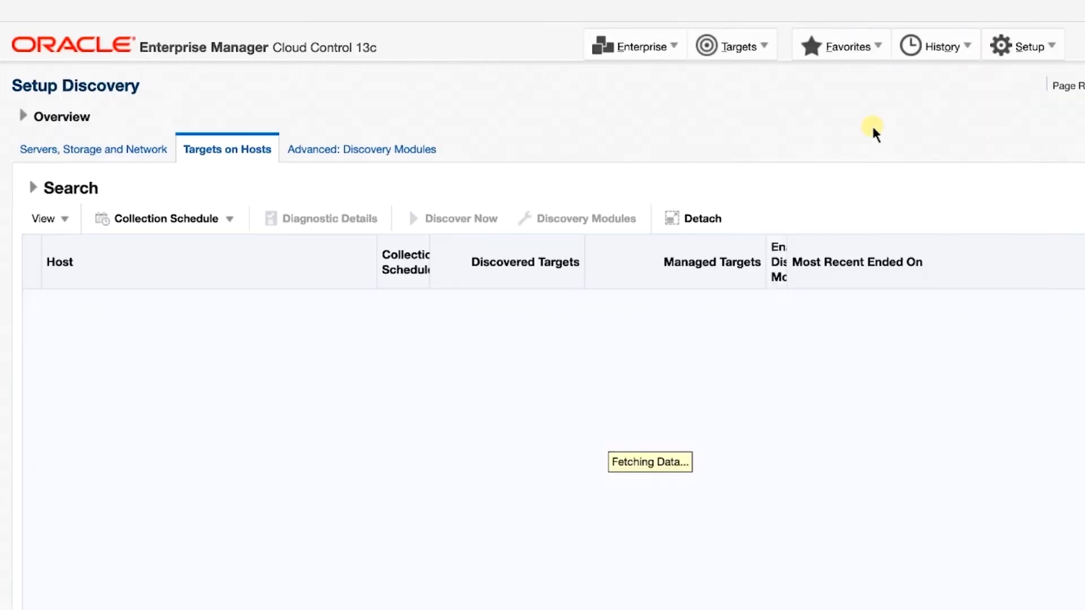
left_click(314, 369)
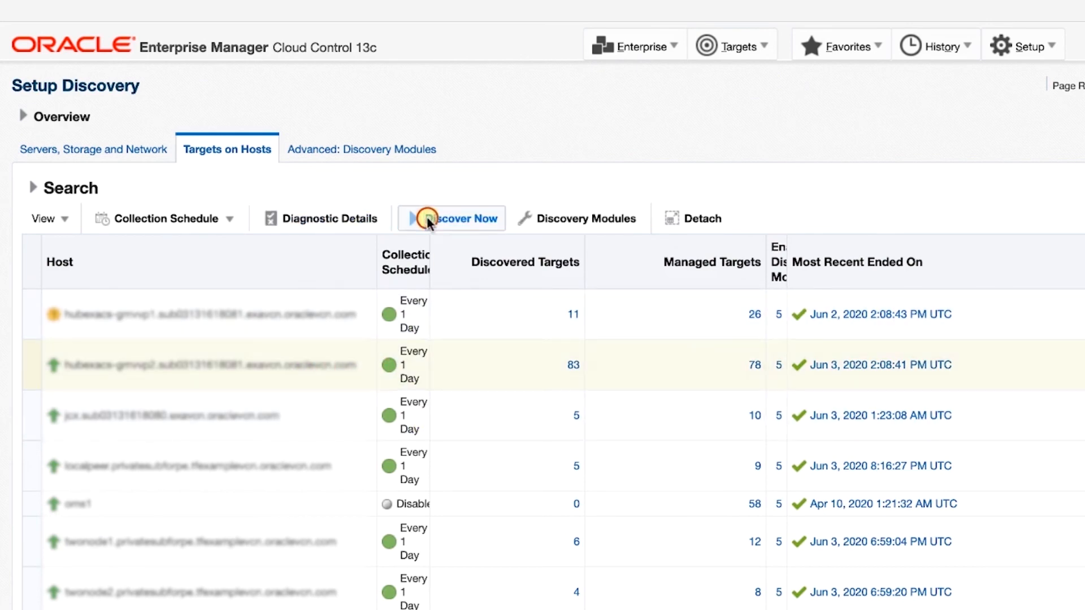
left_click(427, 217)
left_click(860, 388)
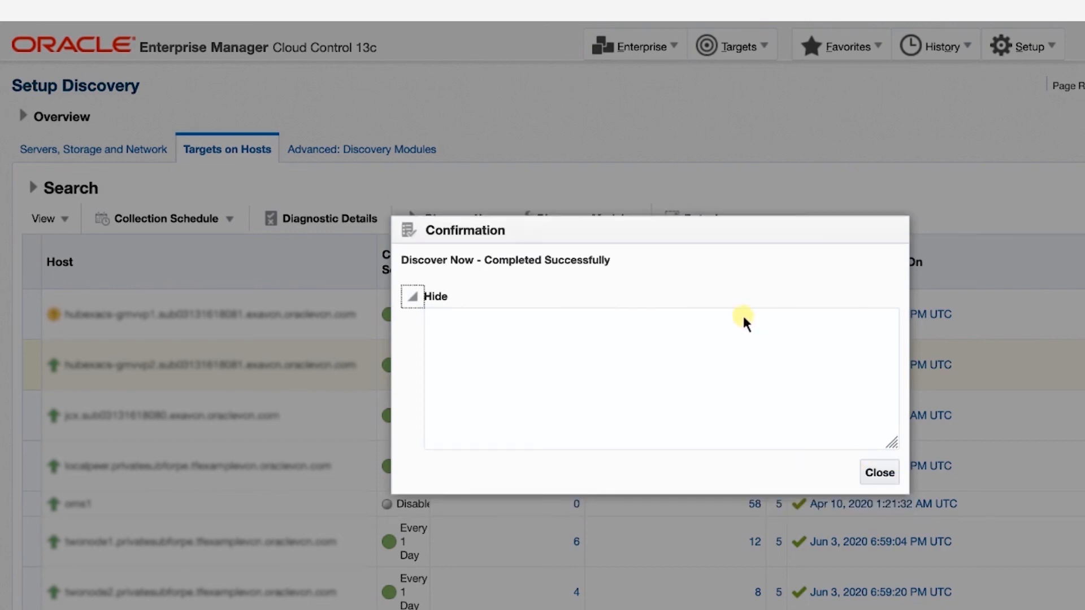
left_click(872, 477)
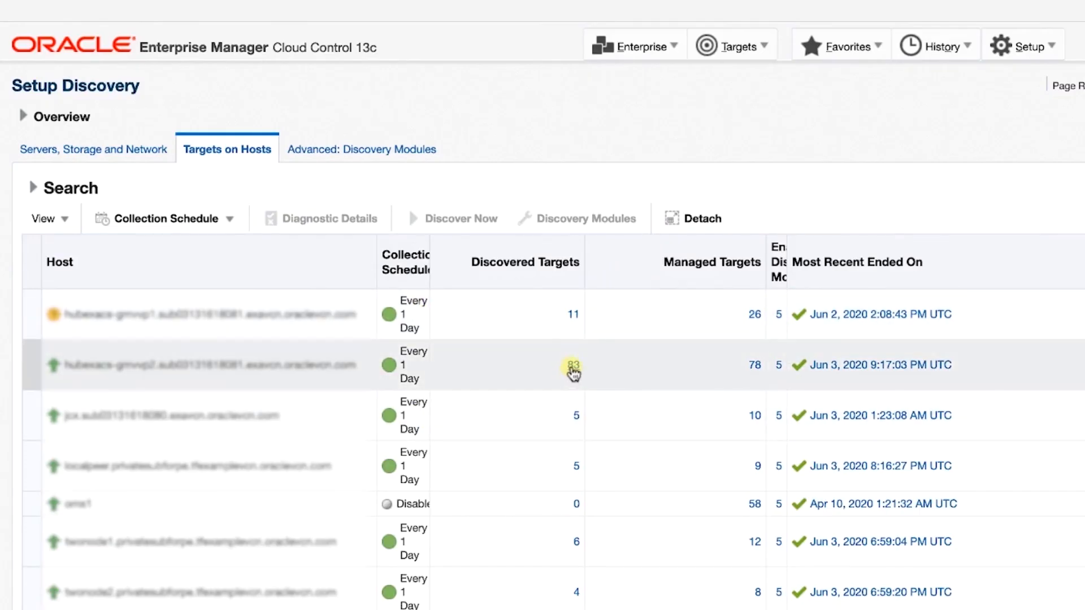
Sort the targets discovered on hubexacs-gmvvp2 in ascending order of target type and open the VaultDB2_iad3n4 cluster database for promotion
left_click(576, 366)
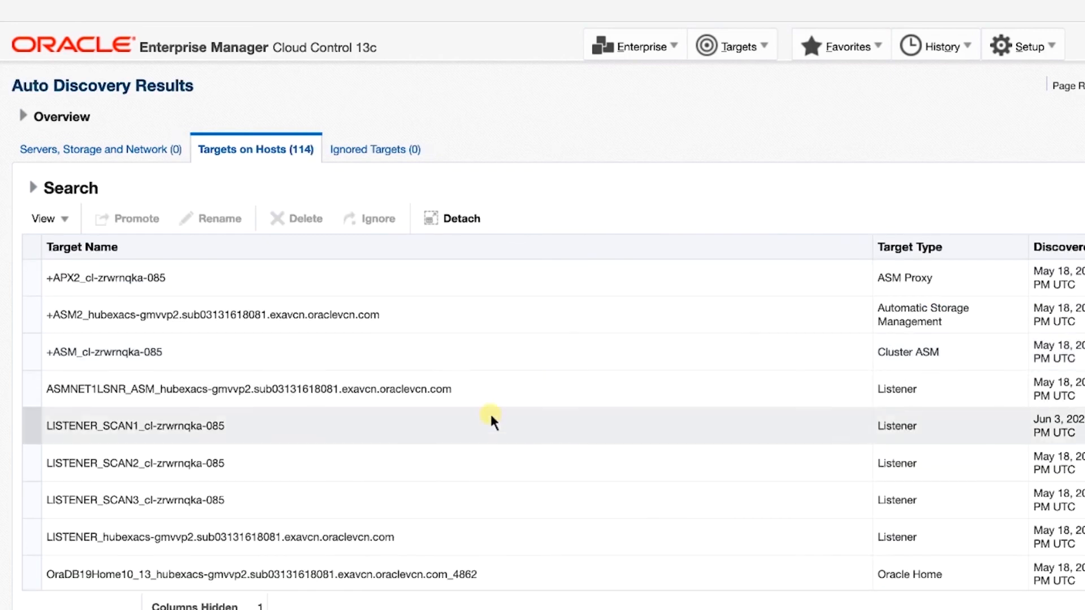
left_click(999, 246)
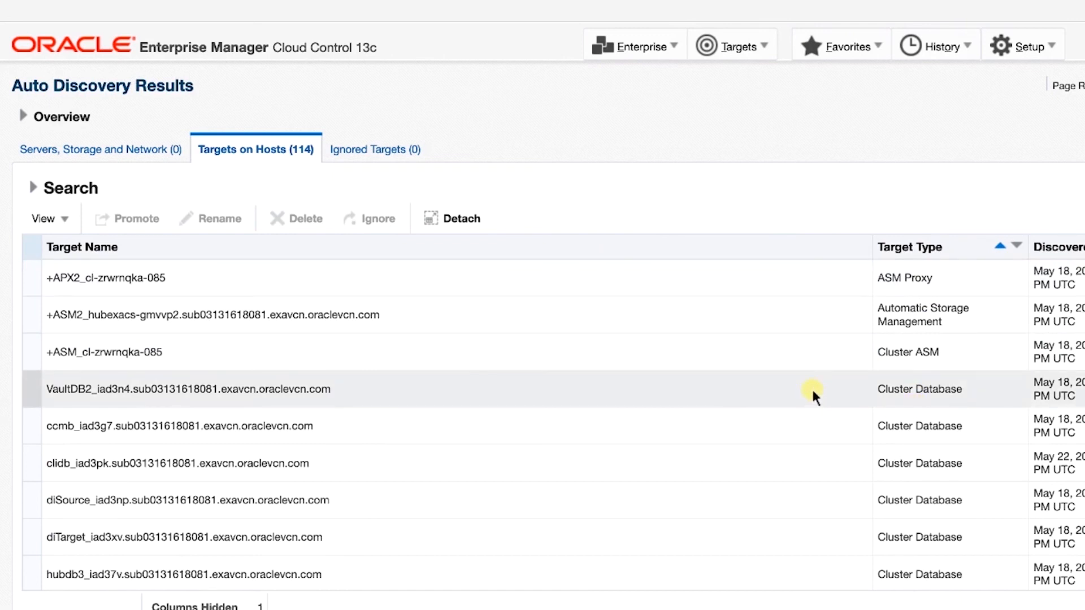
left_click(781, 384)
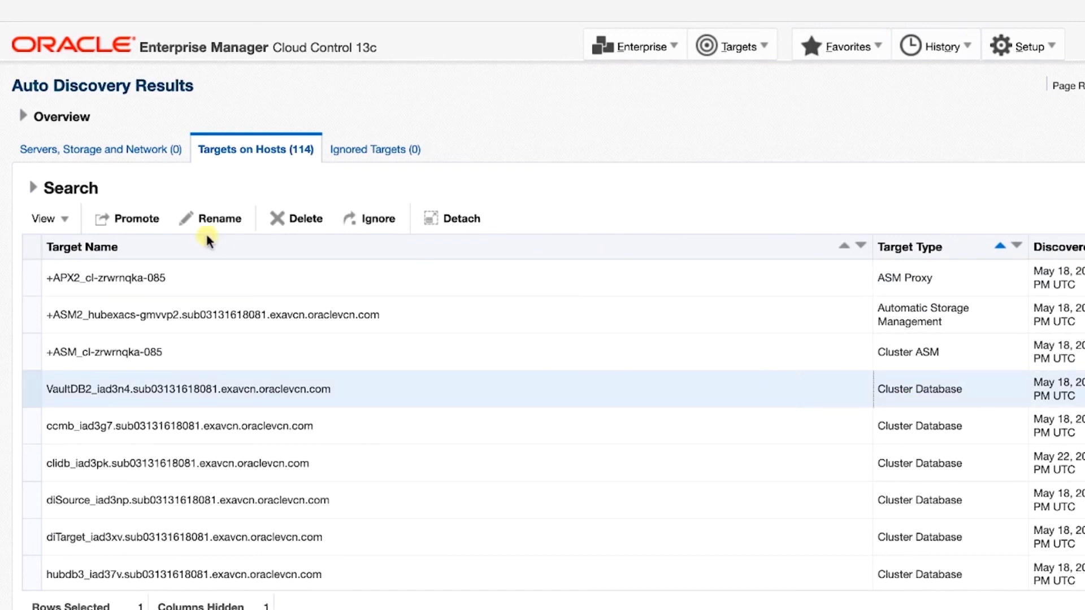
left_click(134, 218)
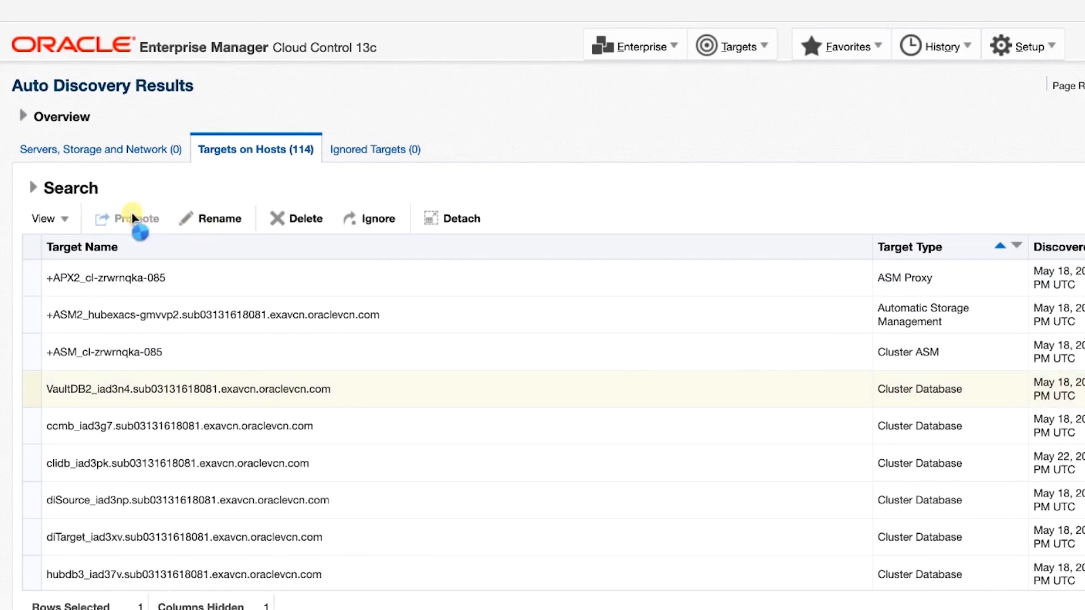
scroll(163, 501, "down", 2)
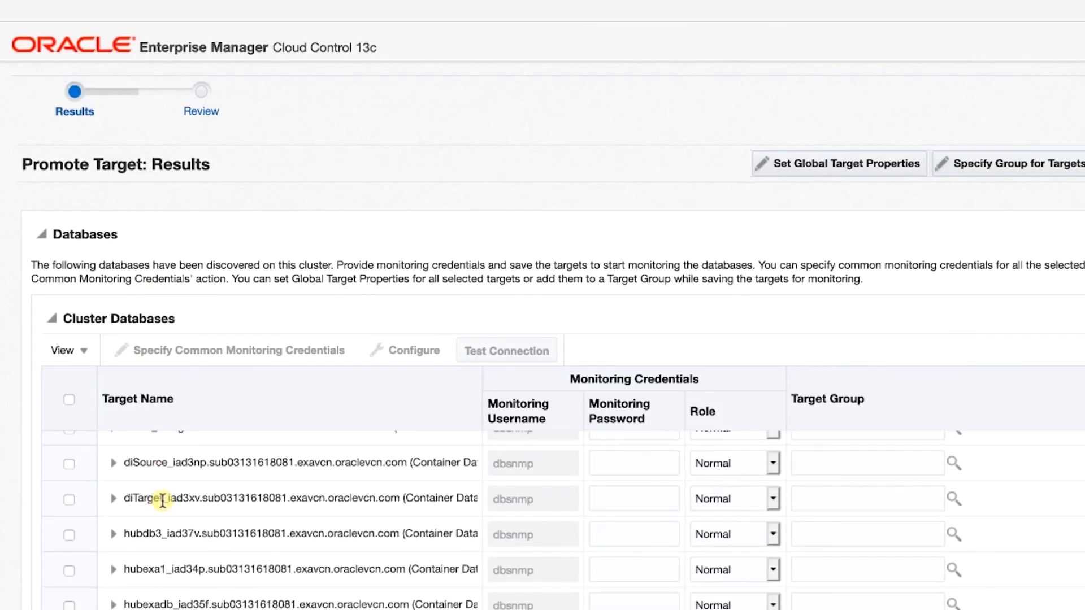
scroll(162, 501, "up", 2)
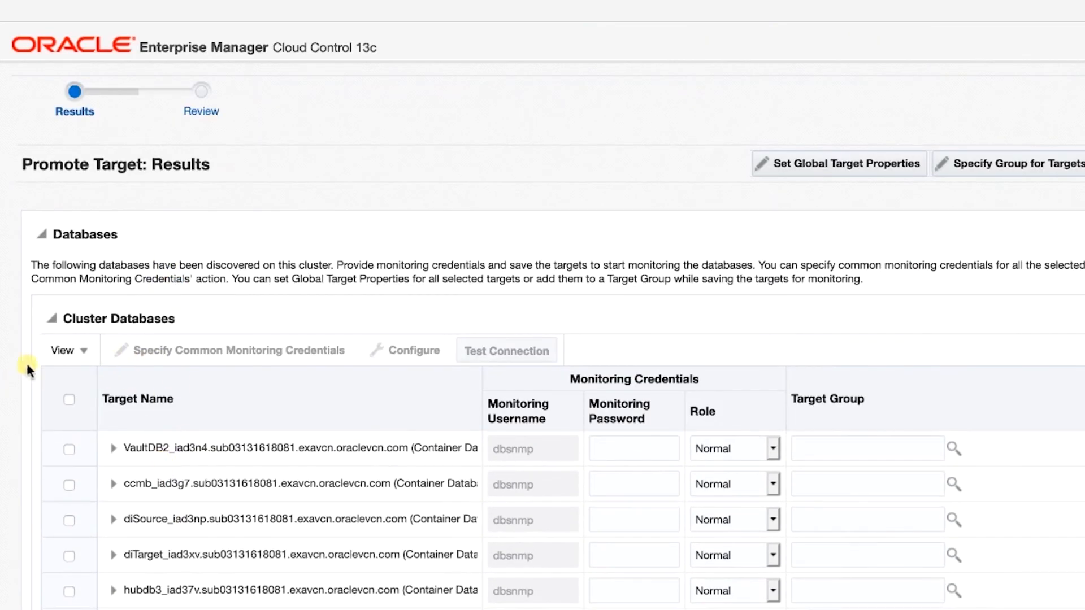
Select the hubexa1_iad34p cluster database with the SYSDBA monitoring role and the sys username, and cancel the promotion
scroll(46, 271, "down", 3)
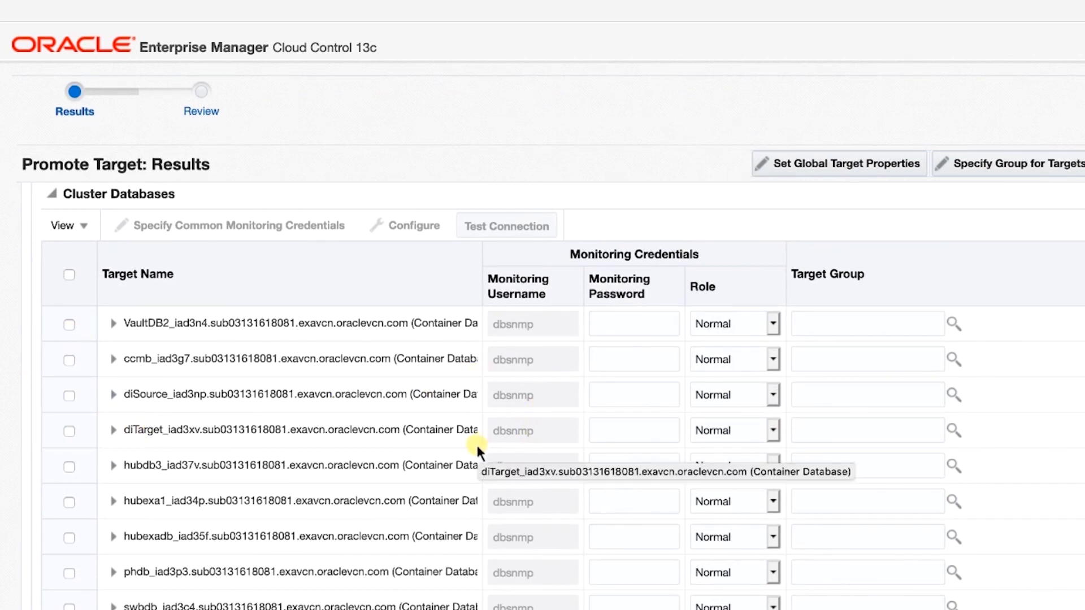
left_click(69, 502)
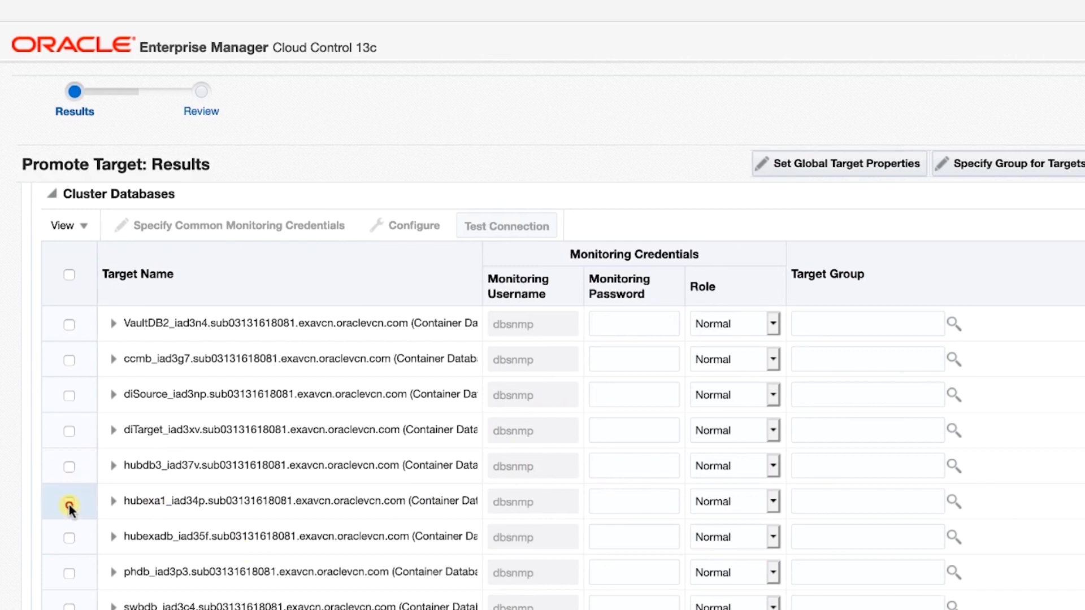
left_click(728, 501)
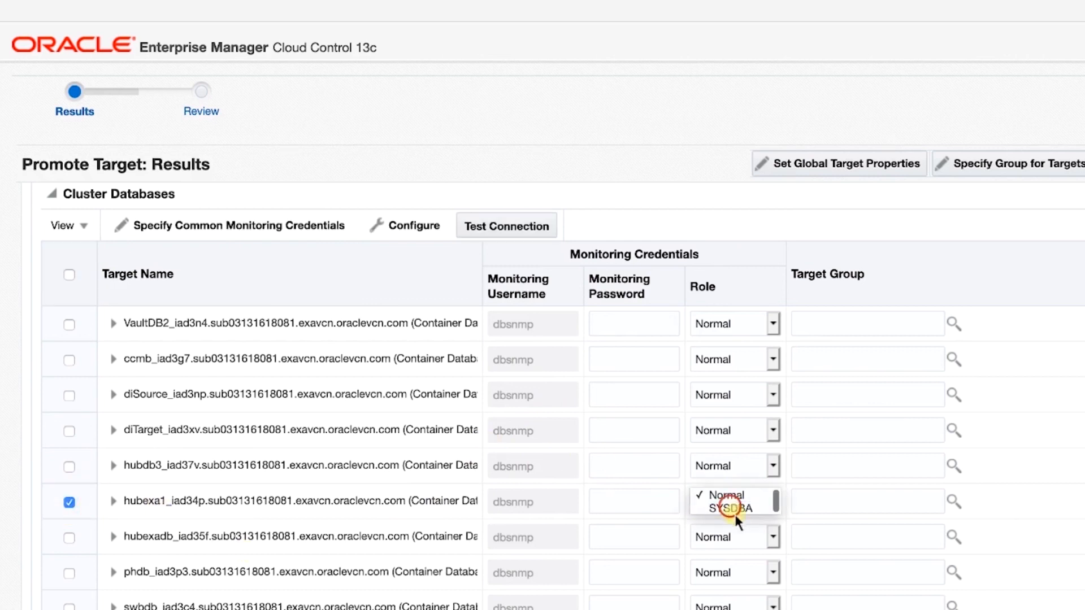
left_click(731, 507)
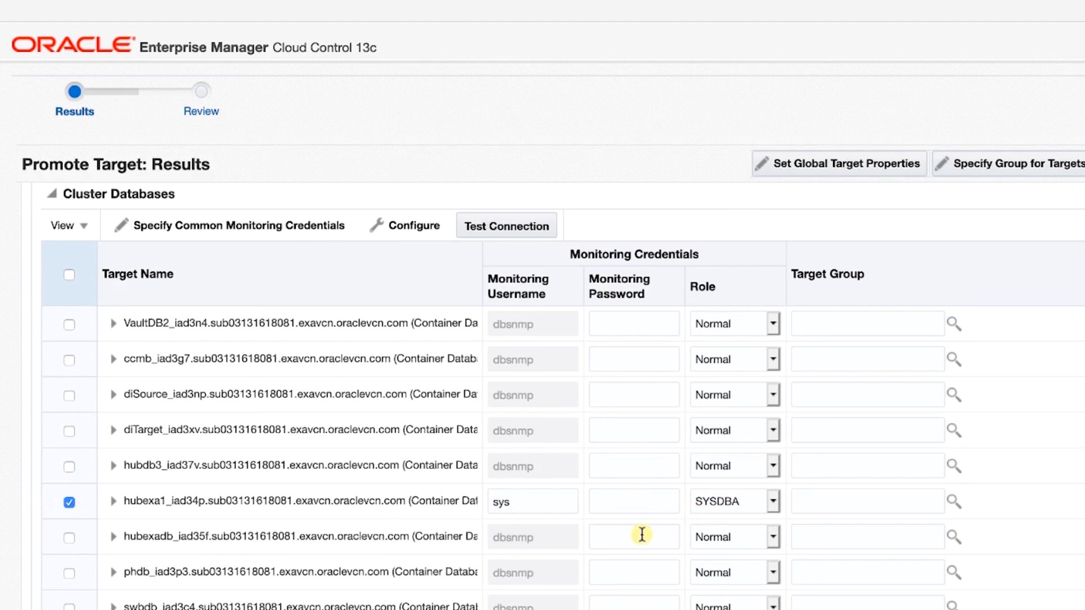
left_click(621, 506)
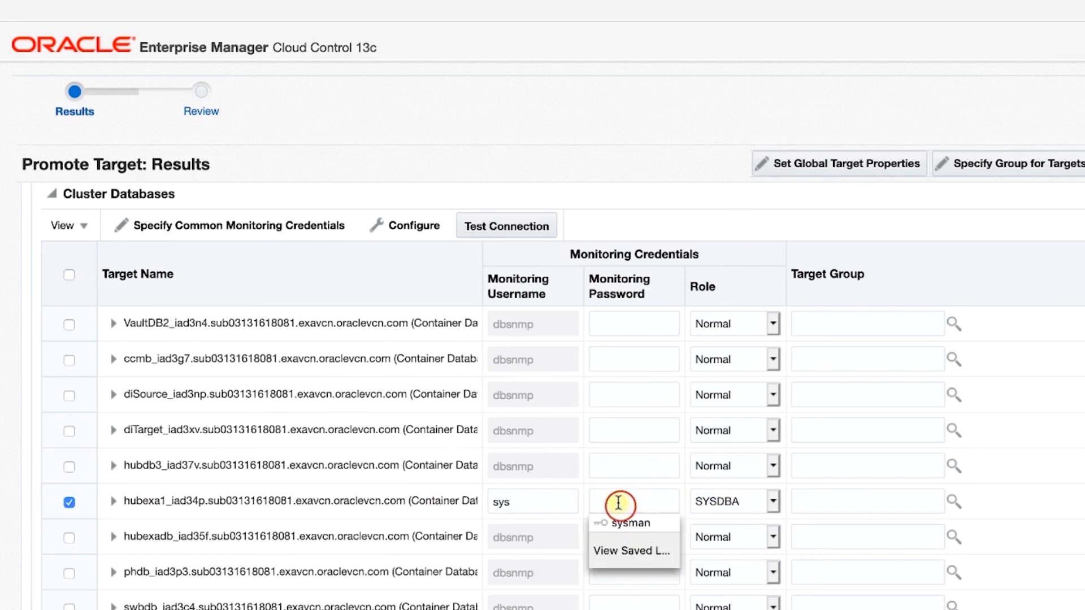
left_click(611, 500)
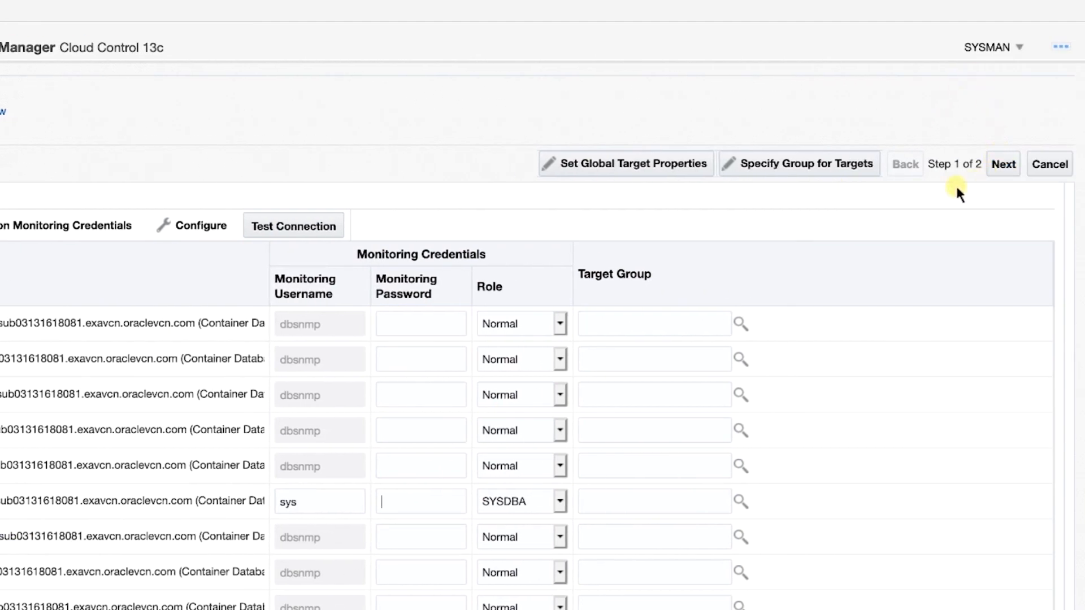
left_click(1046, 164)
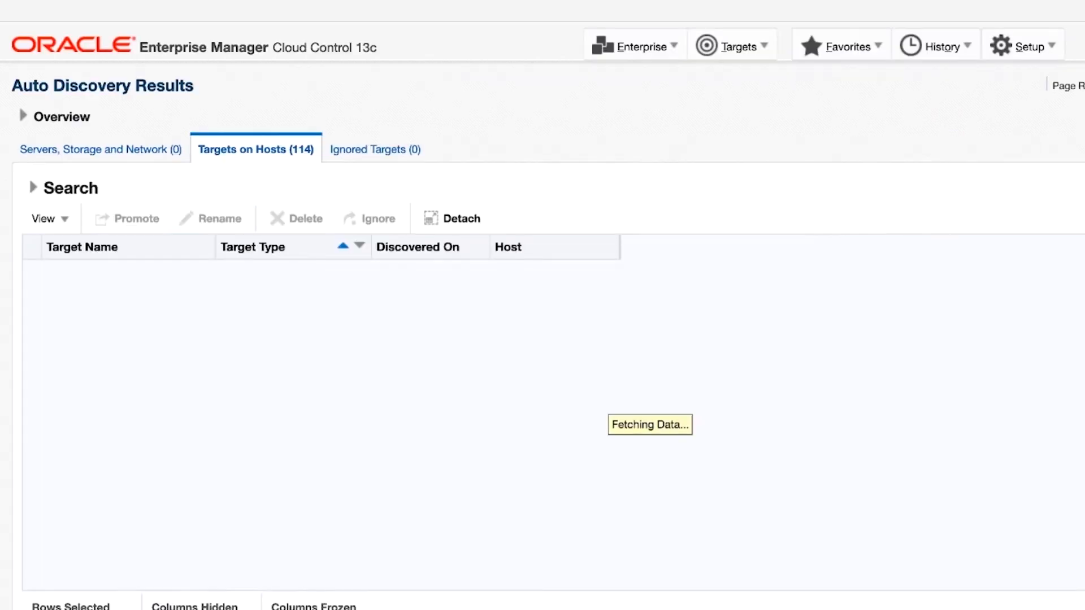
Open the list of database targets and examine the monitored cluster databases with their status, version and incidents
left_click(719, 51)
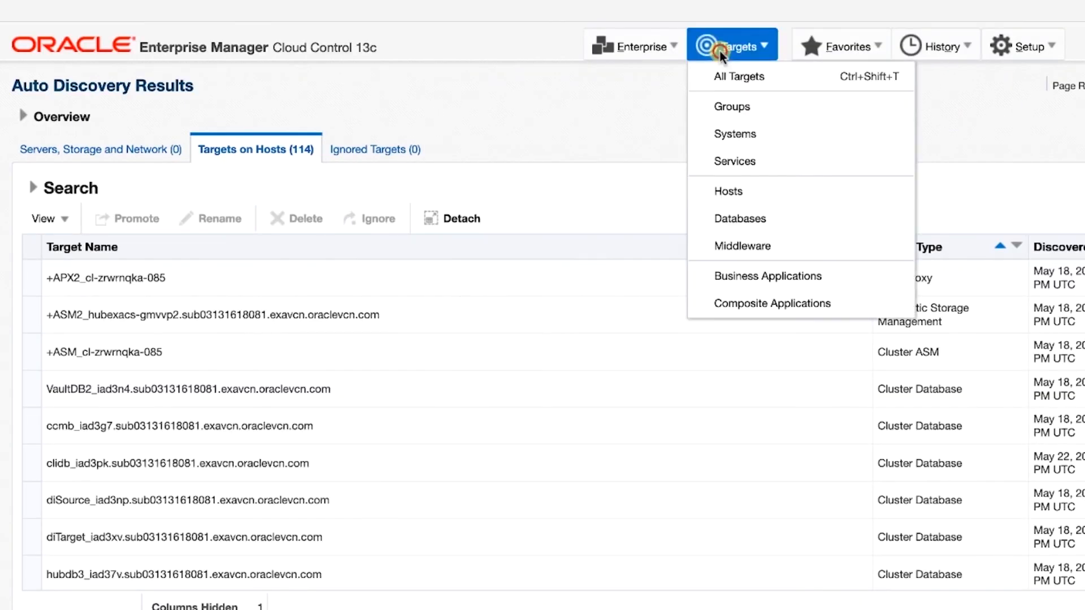
left_click(757, 212)
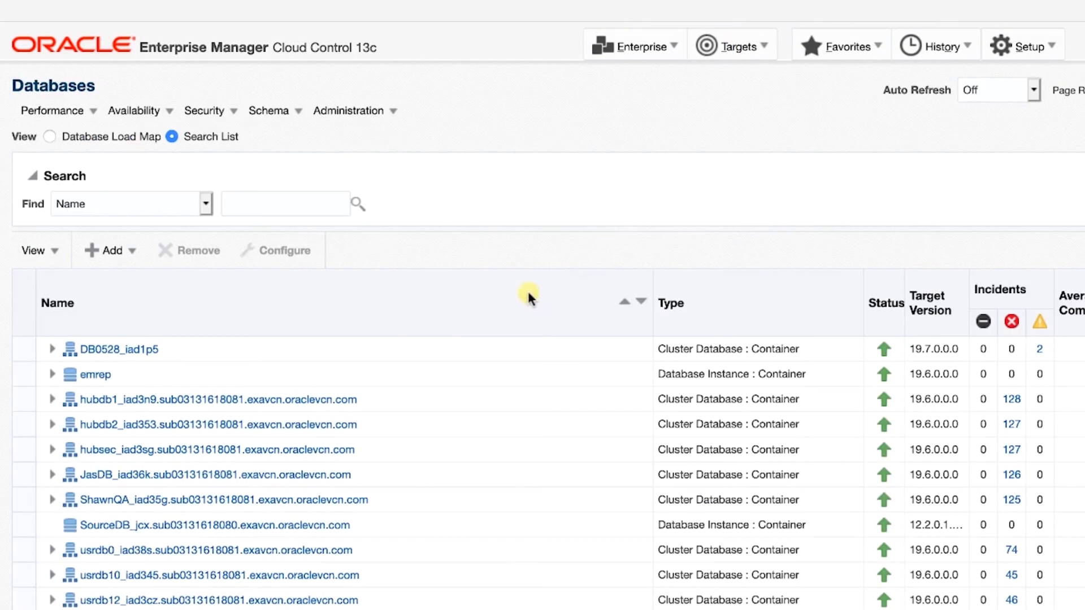
scroll(345, 491, "down", 3)
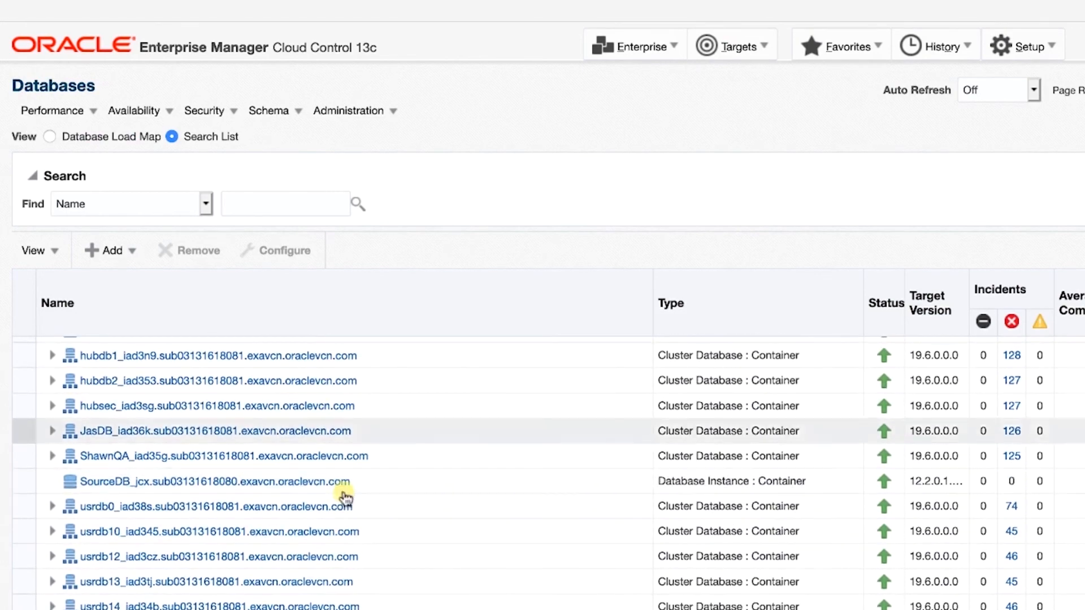
scroll(342, 492, "up", 2)
scroll(305, 542, "down", 6)
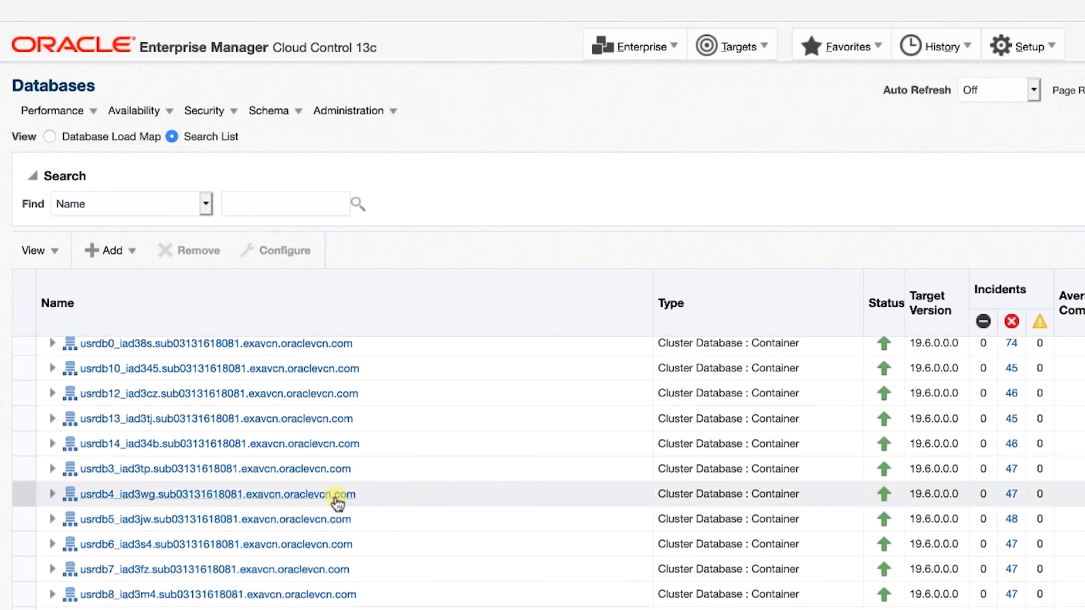
scroll(338, 500, "up", 1)
scroll(338, 501, "down", 1)
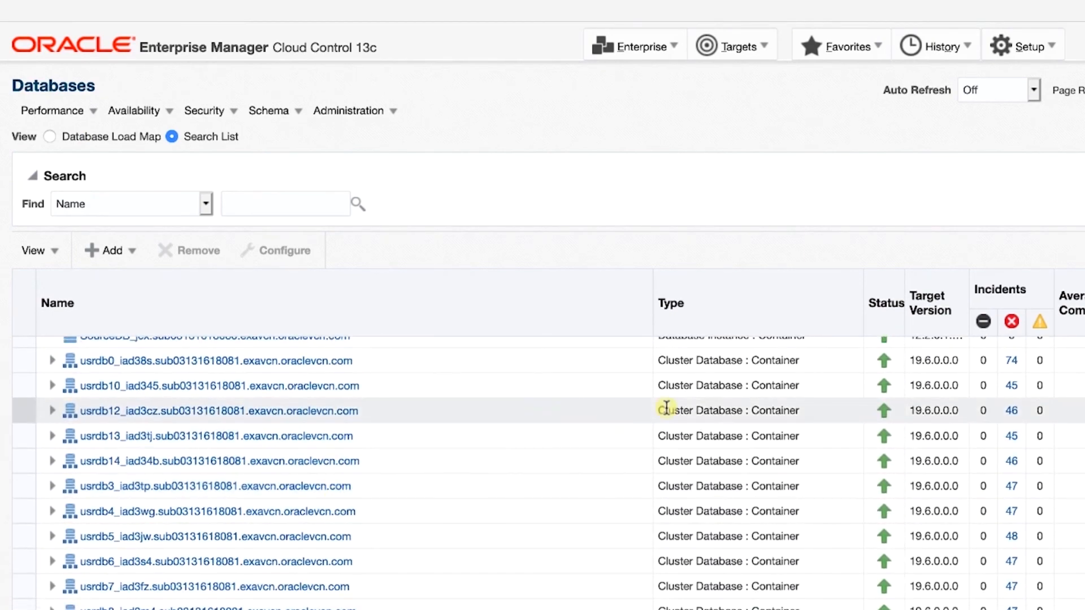
scroll(363, 381, "up", 4)
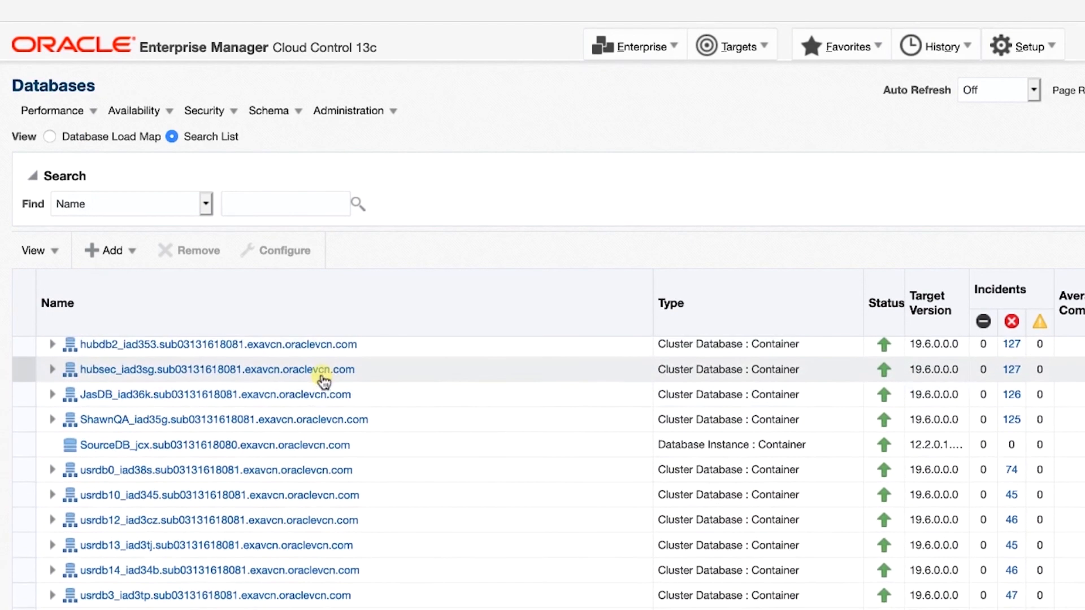
scroll(305, 449, "up", 1)
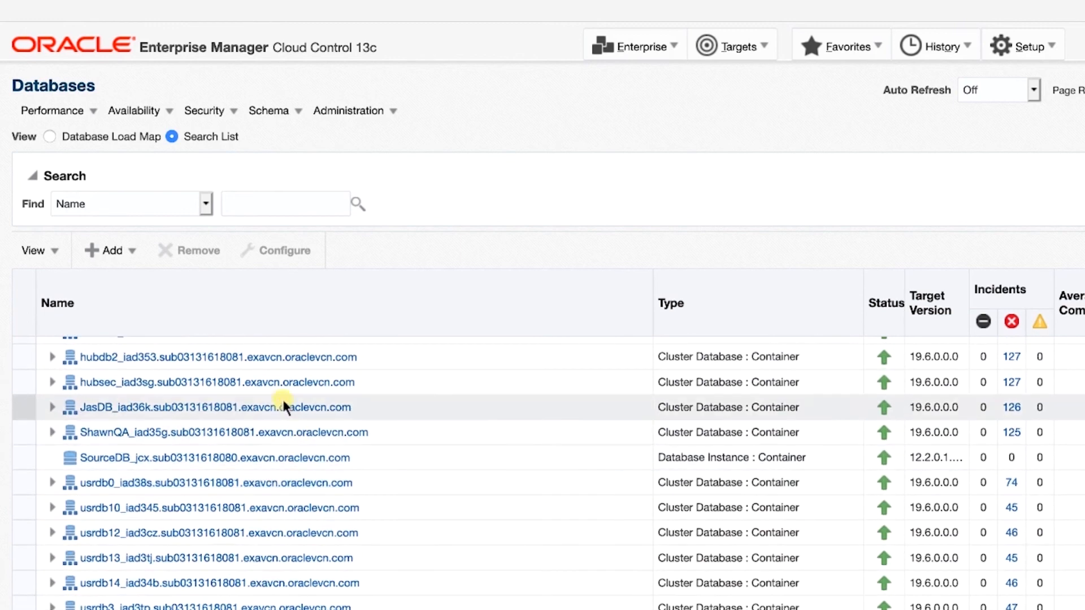
Open the home page of the hubsec_iad3sg cluster database and examine its activity chart and the SQL monitored in the last hour
left_click(276, 382)
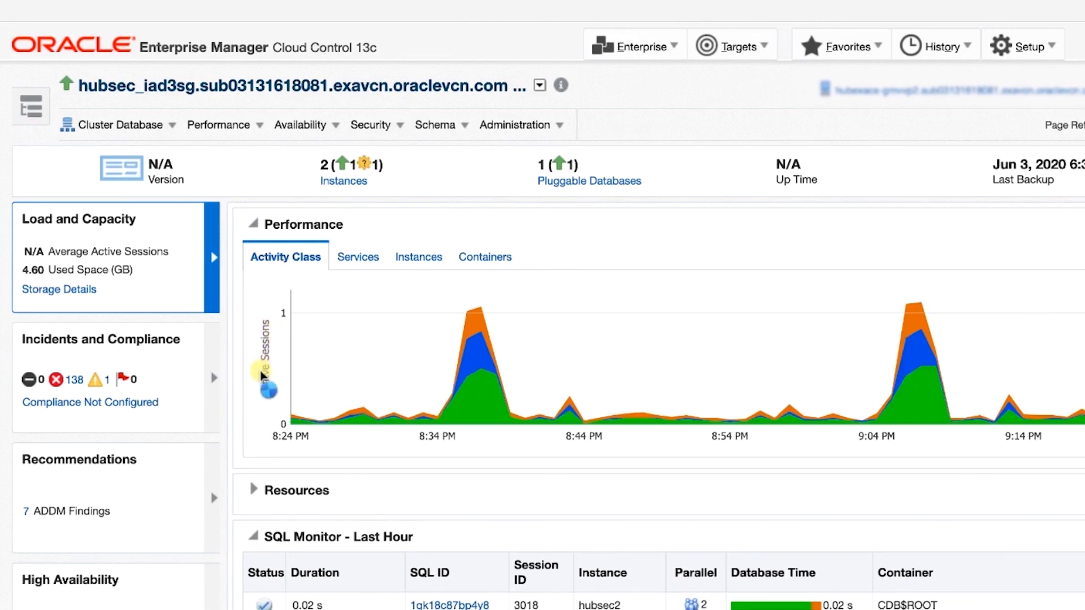
scroll(255, 452, "down", 1)
scroll(255, 452, "up", 1)
scroll(255, 452, "down", 1)
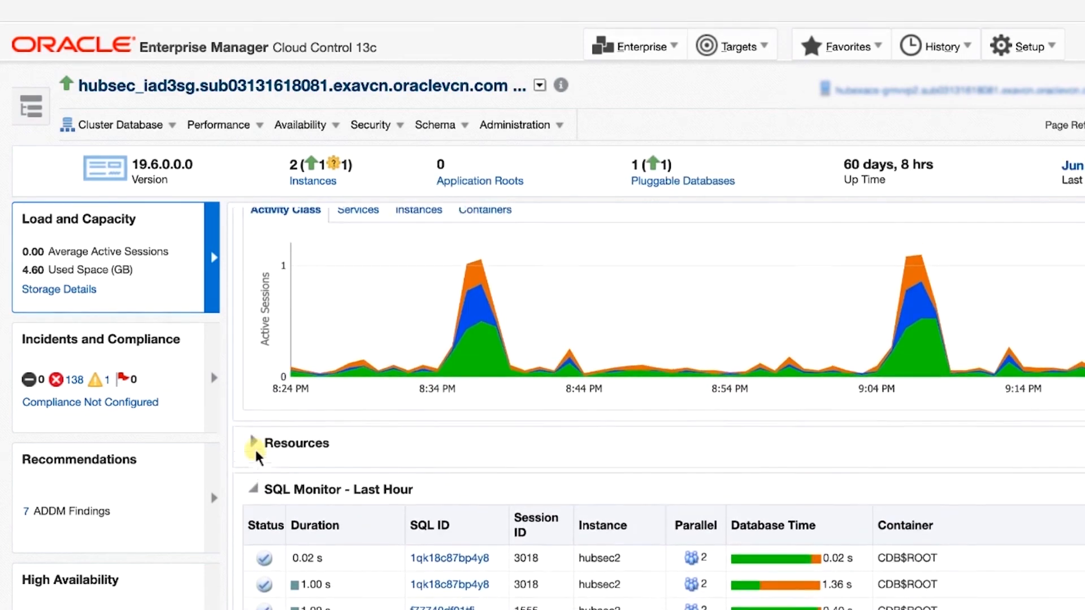
scroll(242, 418, "up", 2)
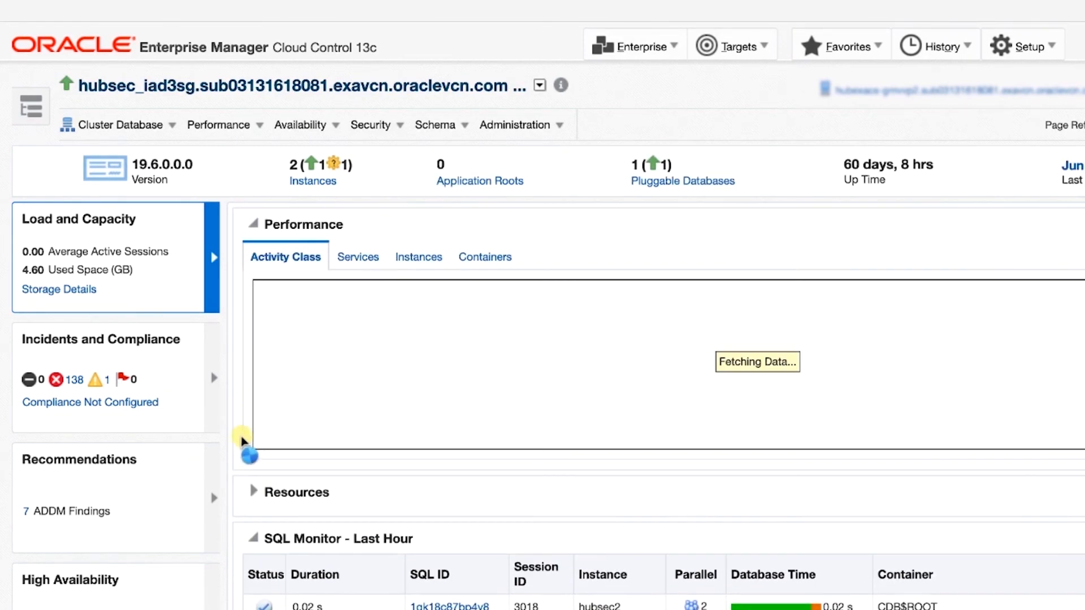
scroll(238, 523, "down", 1)
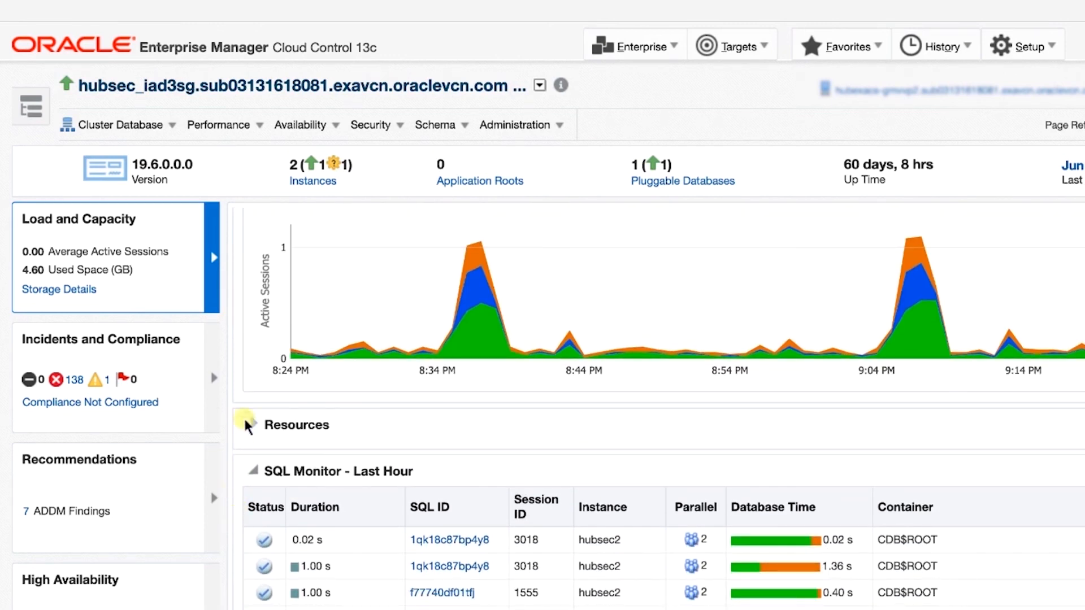
Open the monitoring configuration of the hubsec_iad3sg cluster database, review its connection properties and instances, and leave without saving
left_click(158, 126)
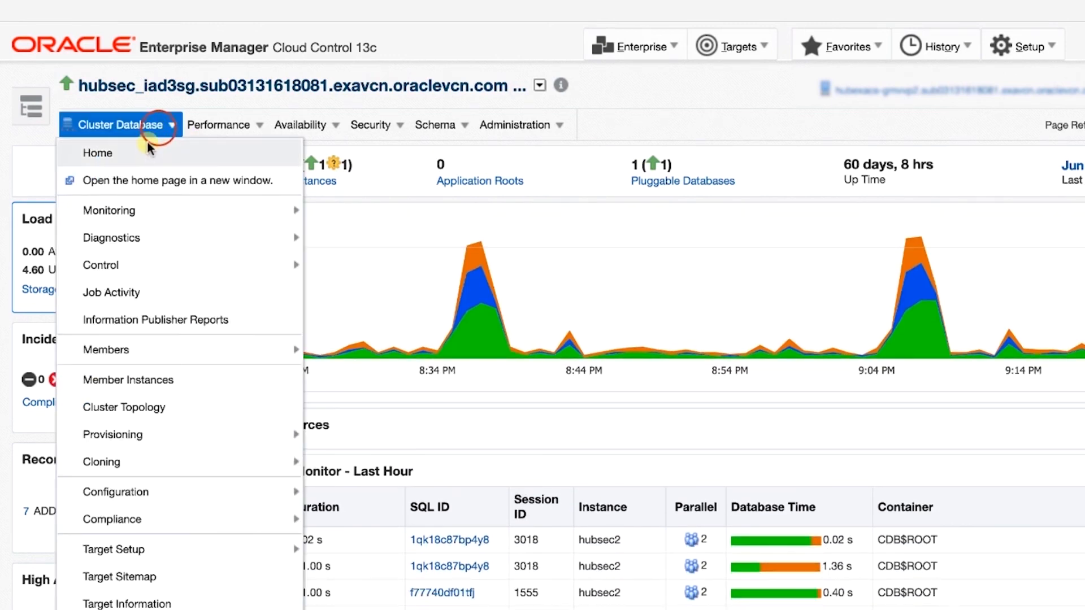
mouse_move(162, 551)
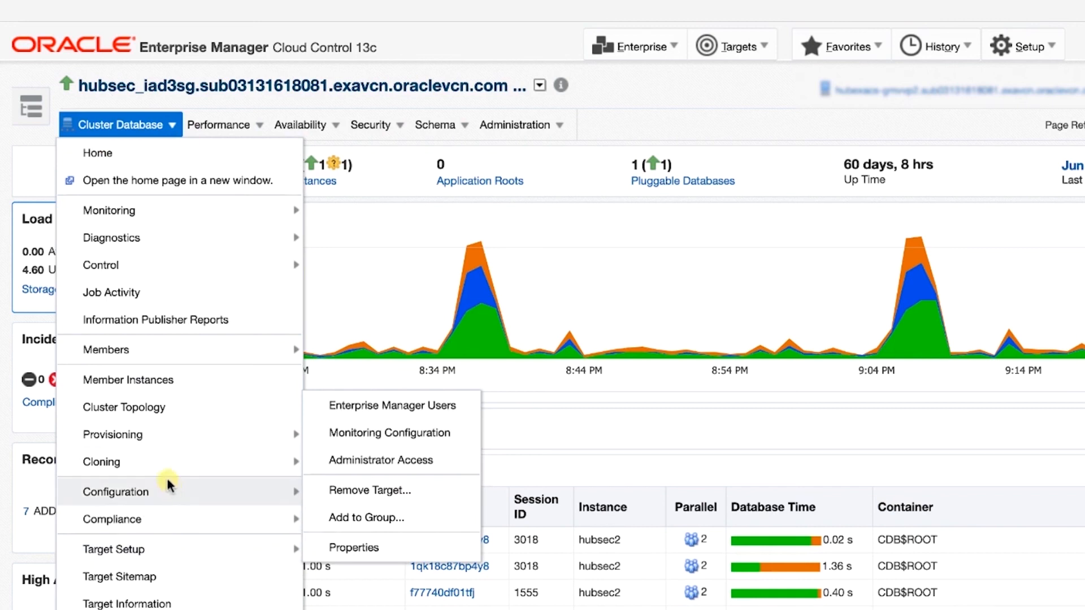
mouse_move(237, 487)
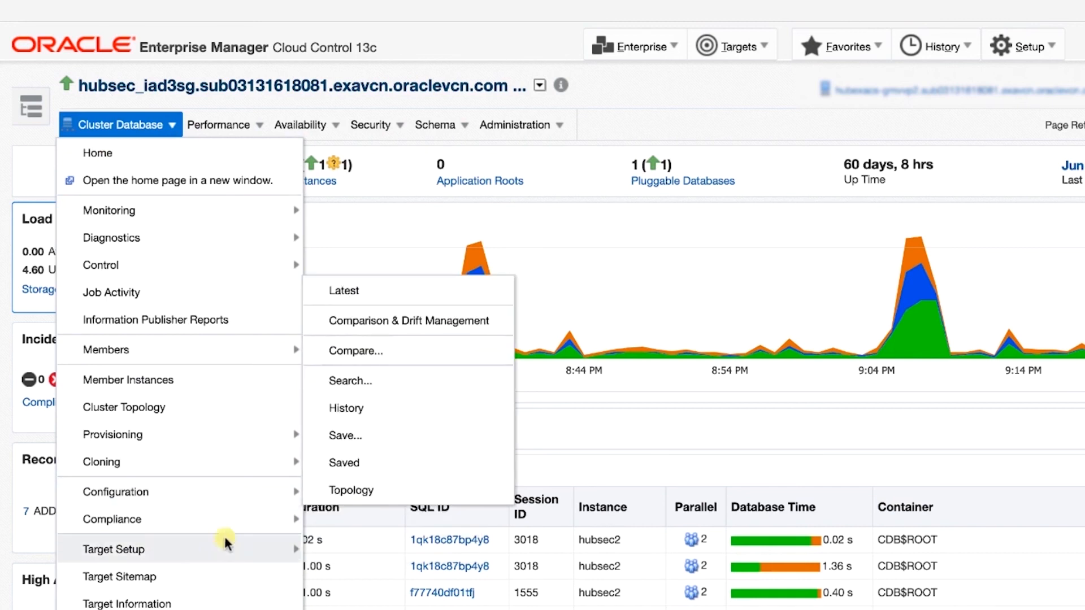
mouse_move(221, 553)
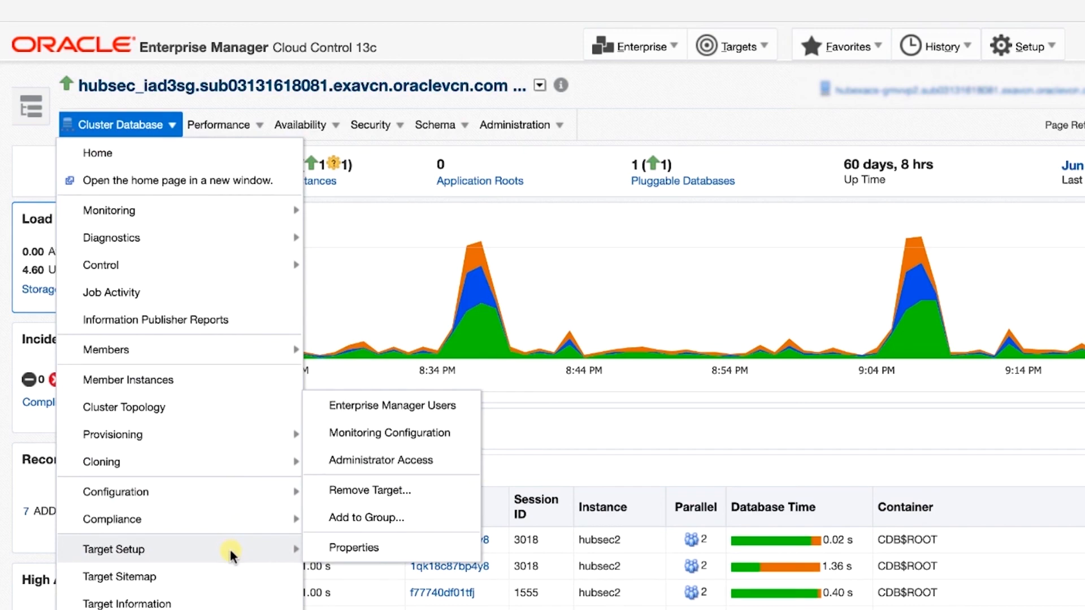
left_click(354, 434)
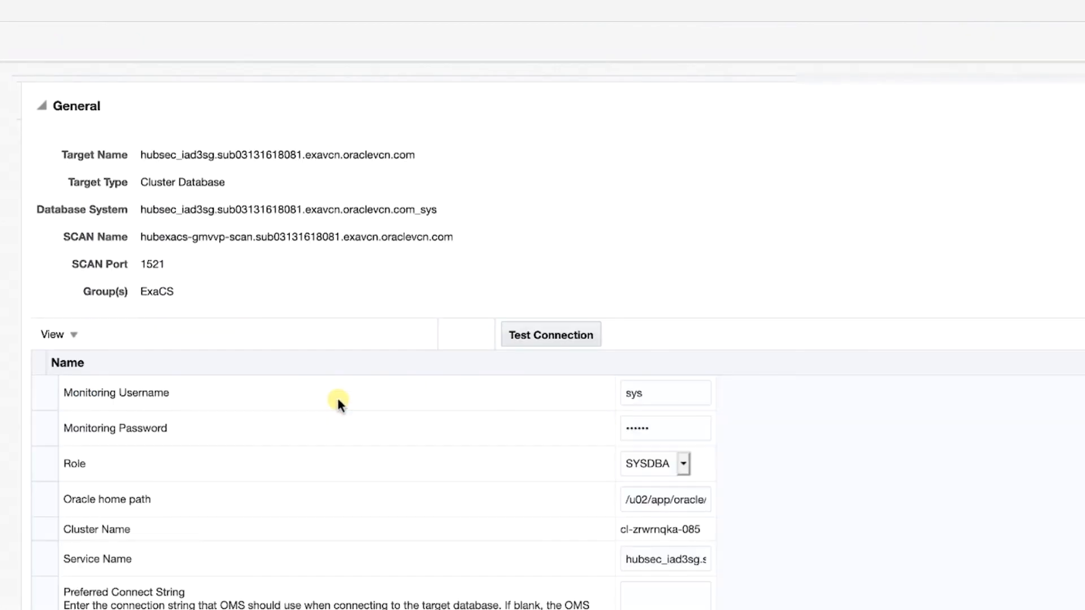
left_click(313, 149)
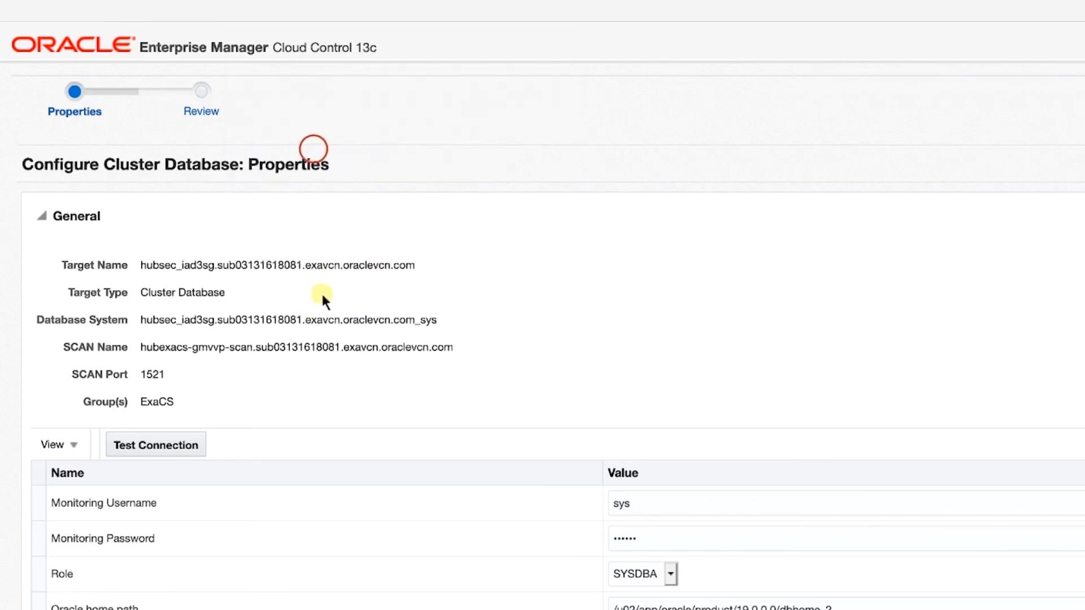
scroll(308, 331, "down", 10)
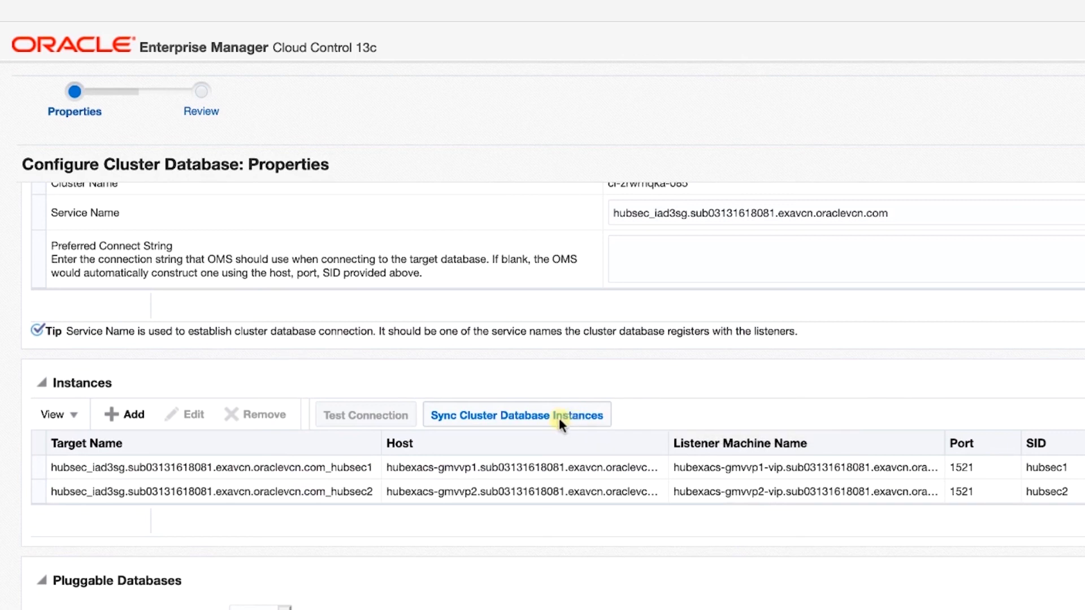
left_click(579, 420)
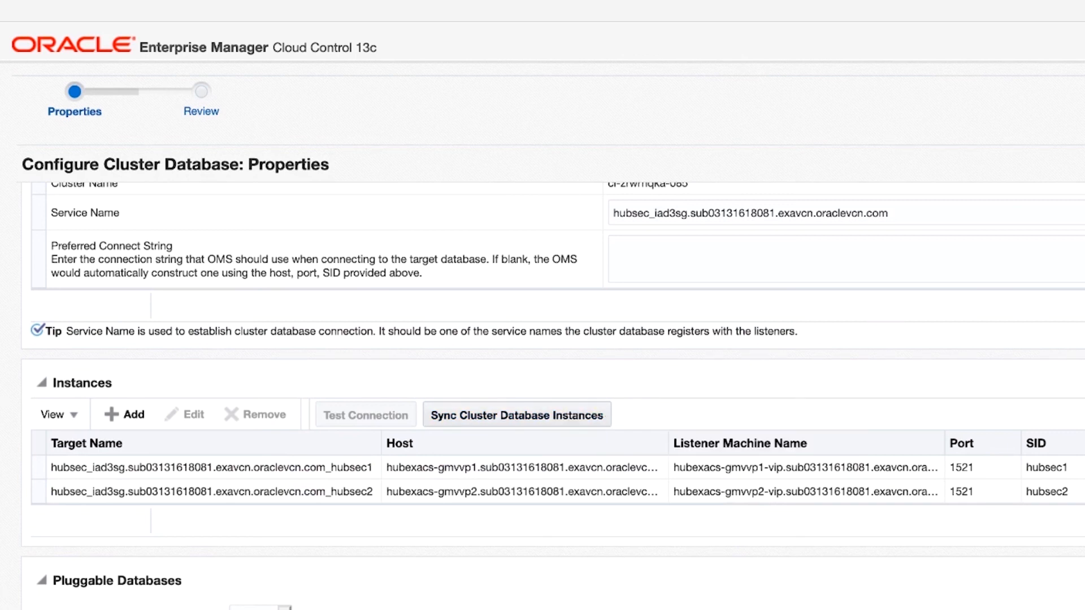
left_click(1054, 173)
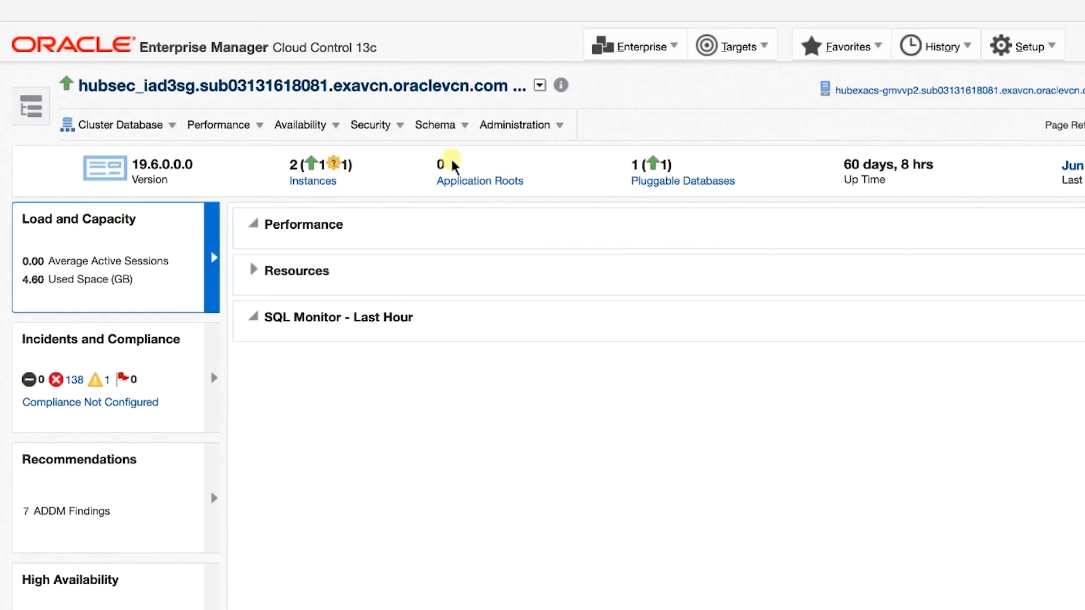
Open the cluster database's Performance Home and examine the host load, cache latency and active session charts and the available AWR reports
left_click(235, 125)
left_click(247, 151)
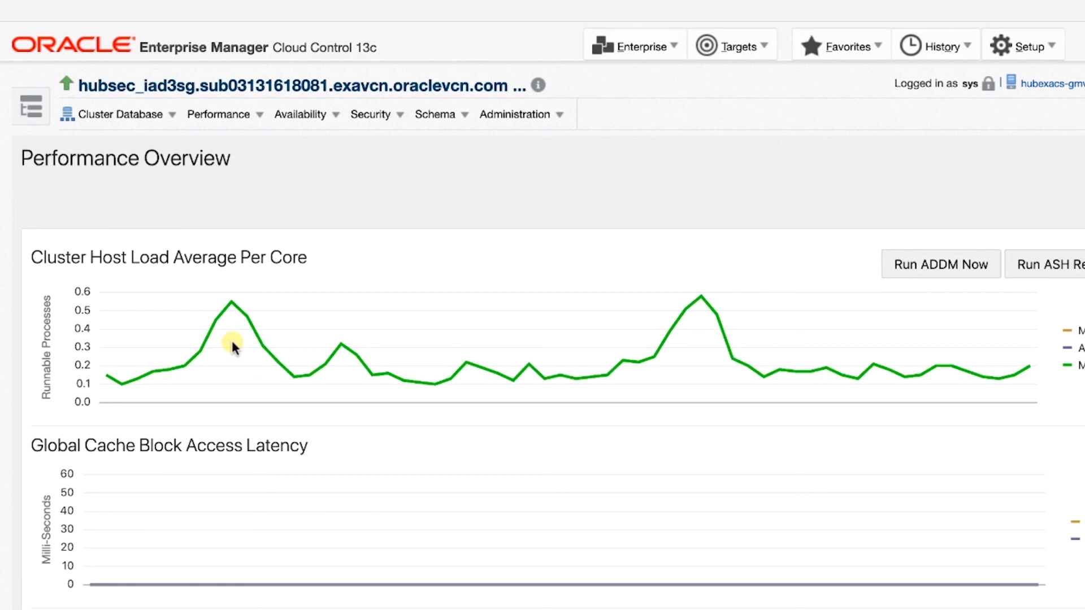
scroll(232, 342, "down", 5)
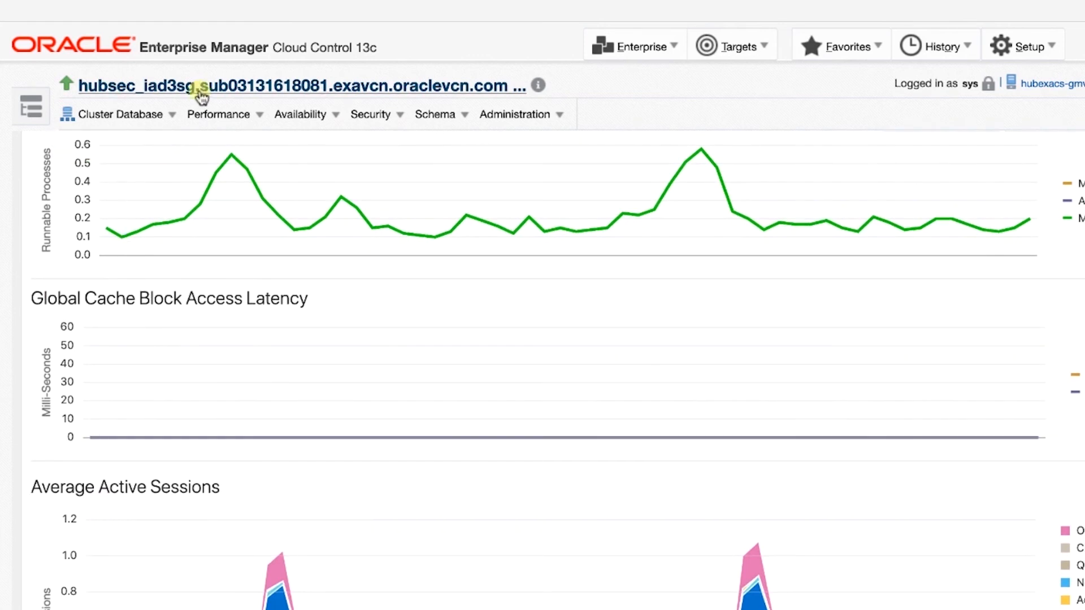
left_click(232, 113)
mouse_move(246, 259)
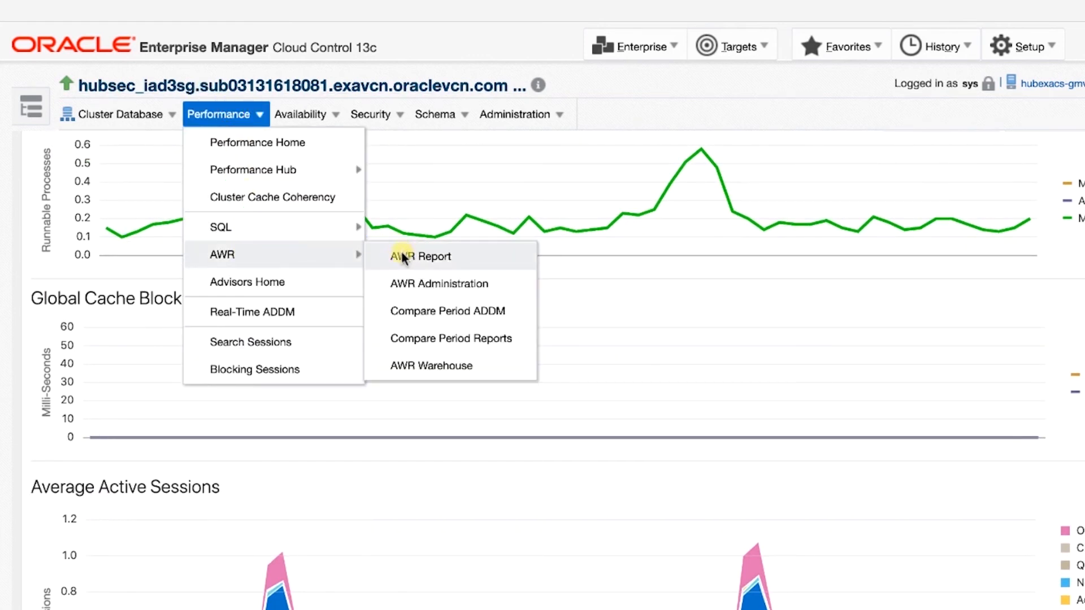
left_click(620, 96)
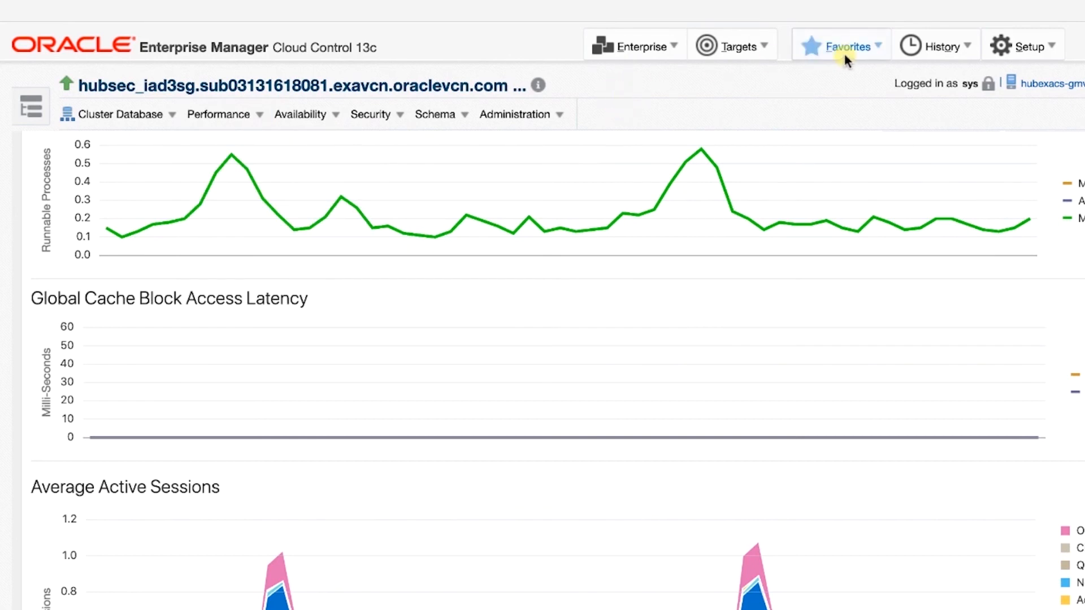
Go to the target groups, check which group types can be created, and open the ExaCS dynamic group for editing
left_click(713, 46)
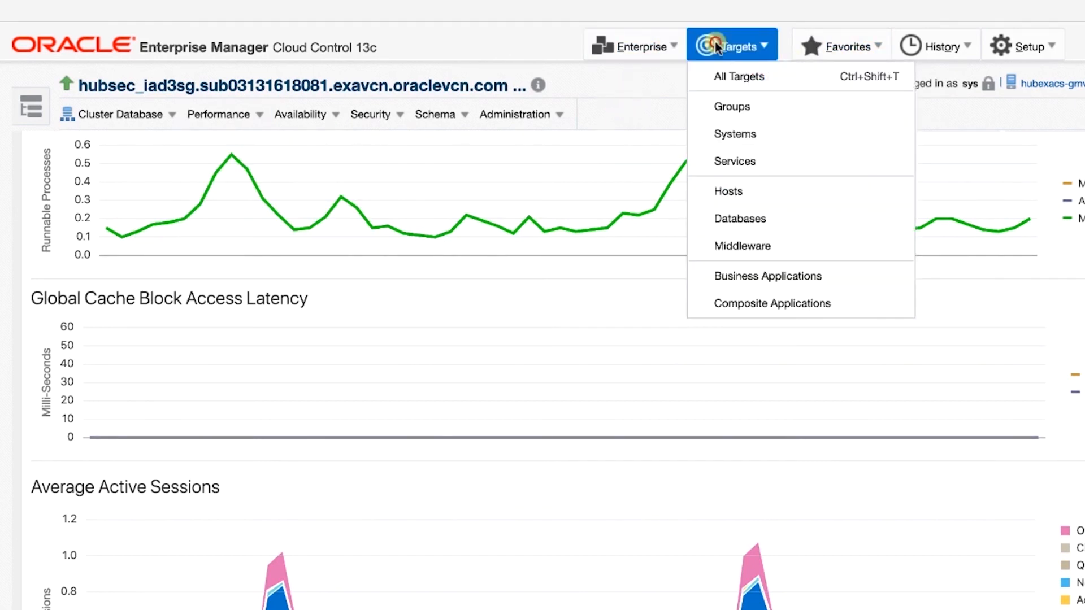
left_click(728, 106)
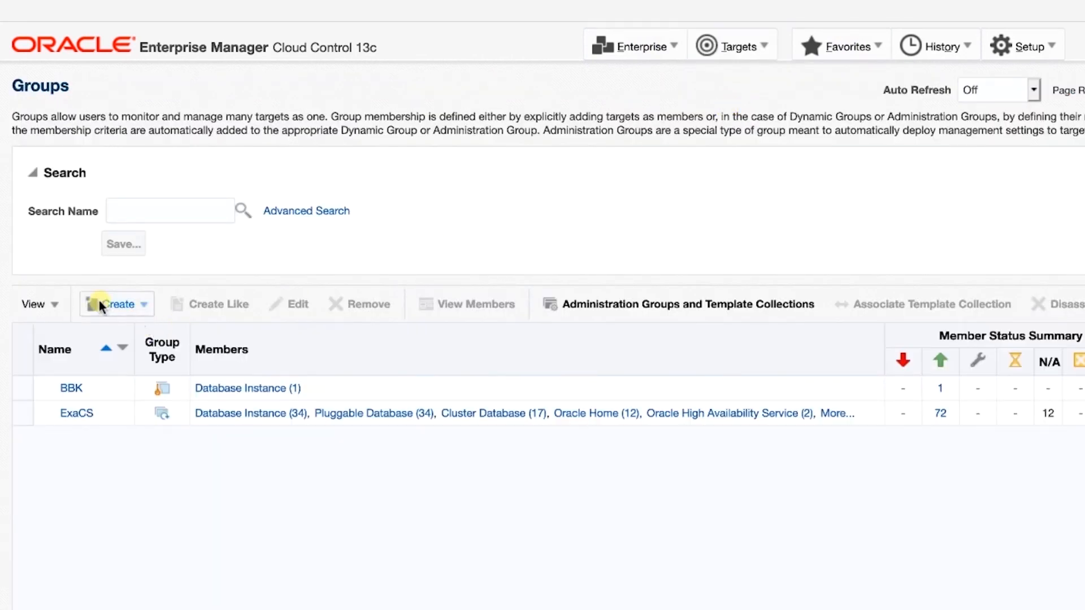
left_click(129, 305)
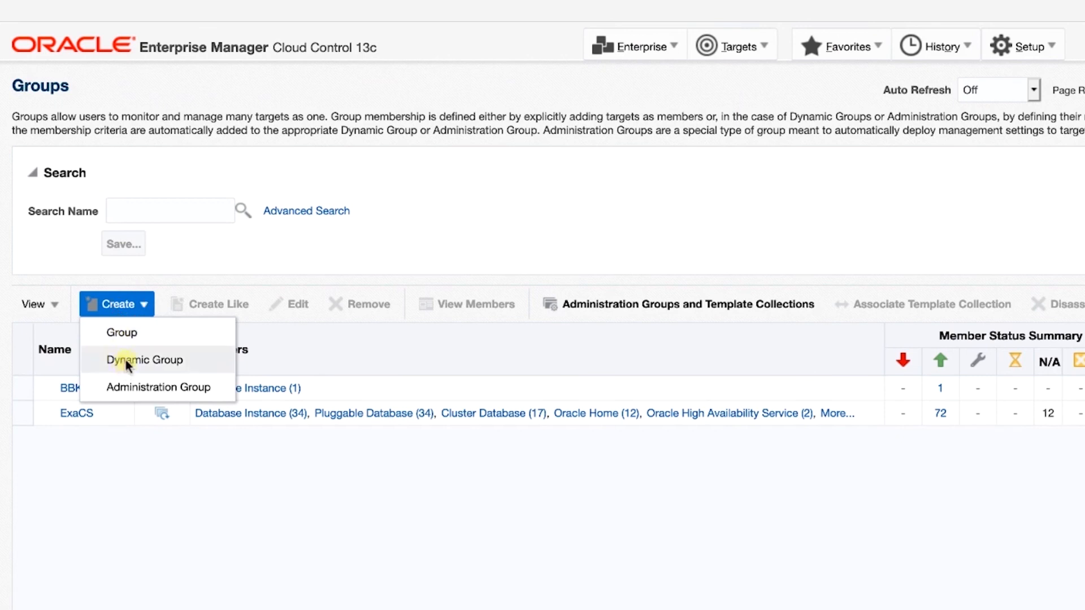
left_click(97, 504)
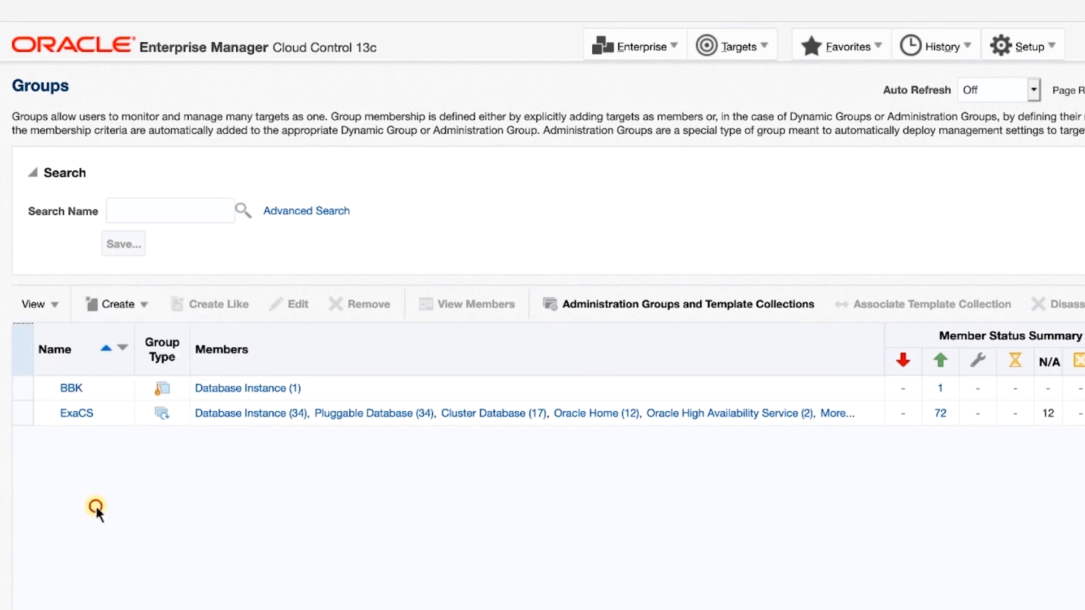
left_click(75, 416)
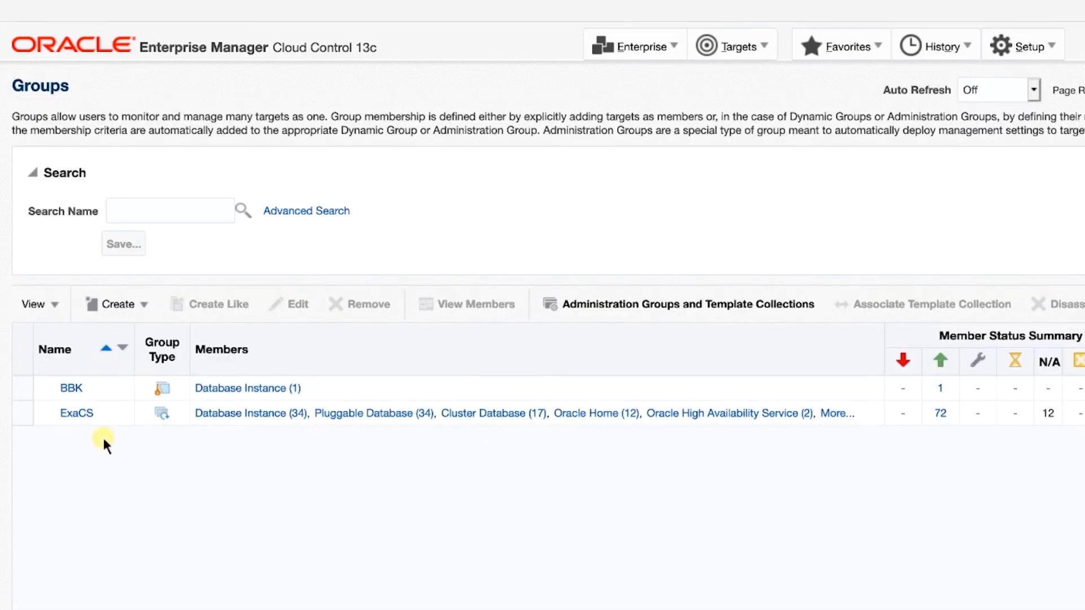
left_click(113, 411)
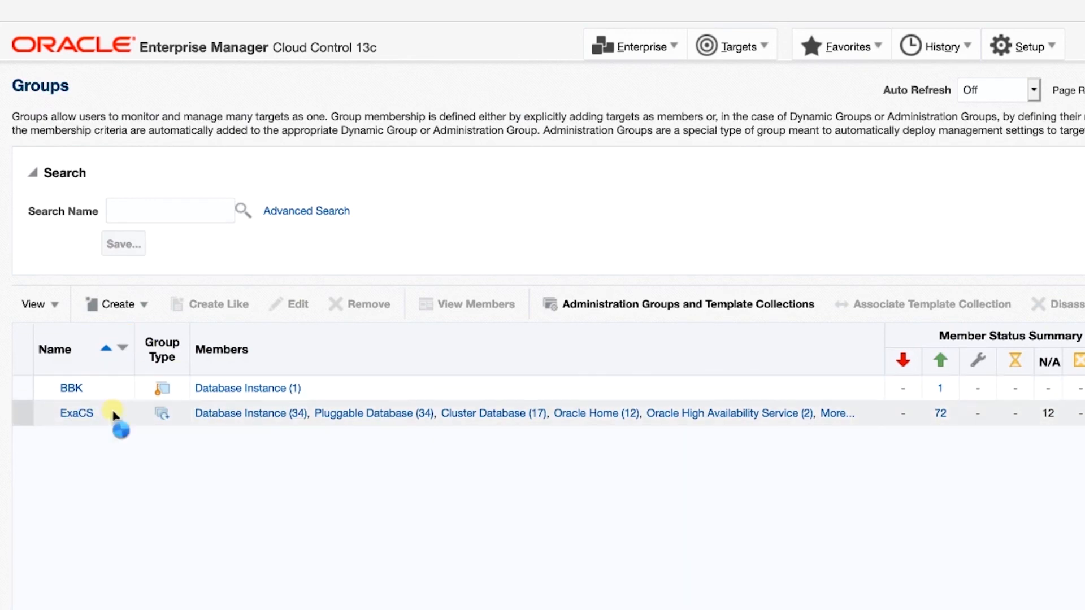
left_click(298, 306)
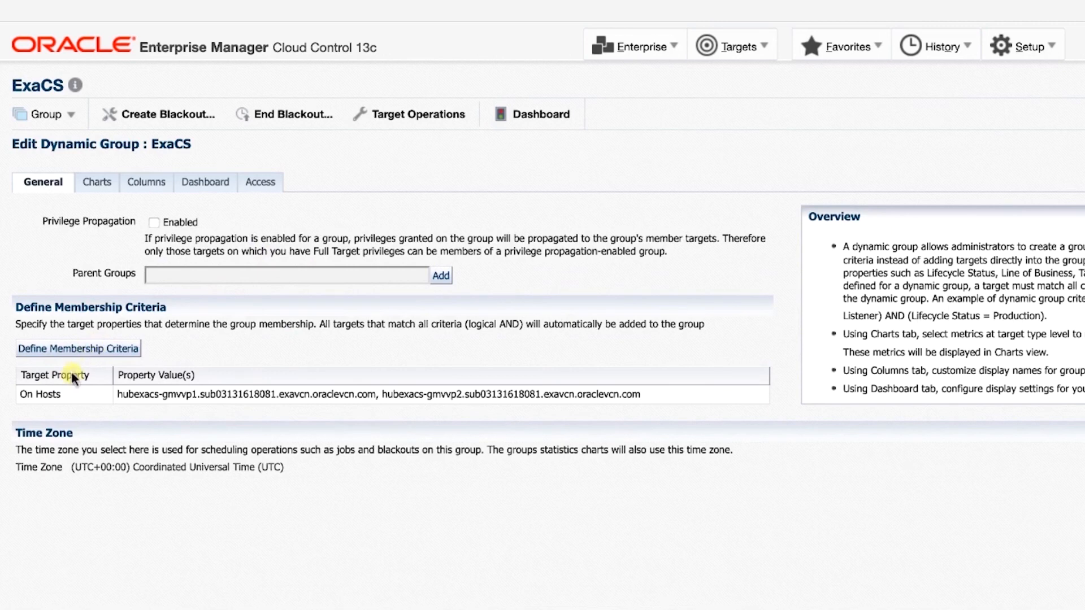
Review the ExaCS group's membership criteria for target types and hosts, accept them unchanged, and save the group
left_click(75, 349)
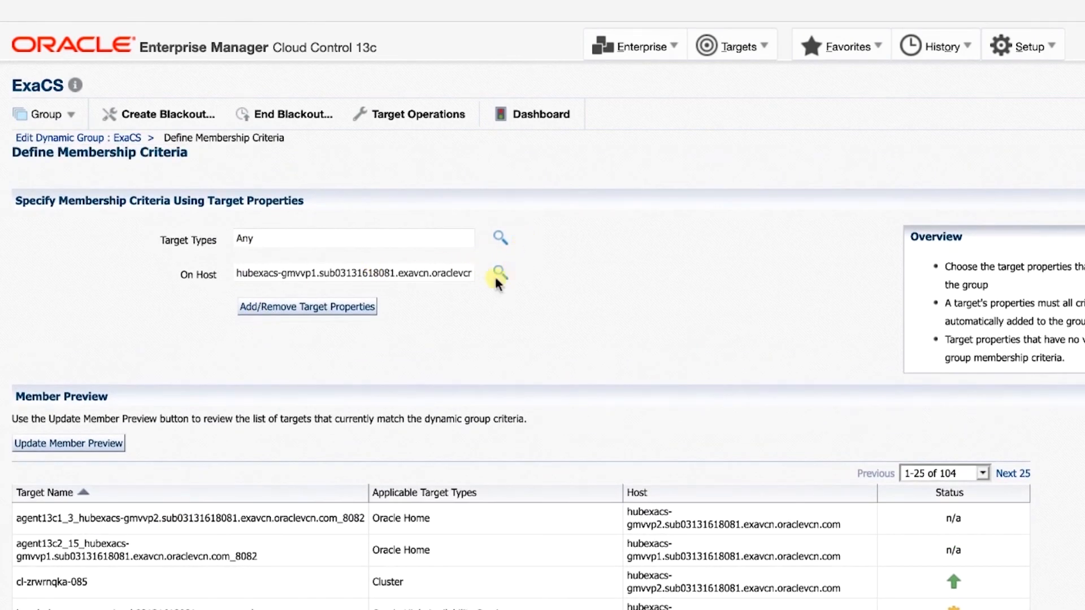
scroll(403, 416, "down", 2)
scroll(395, 396, "up", 2)
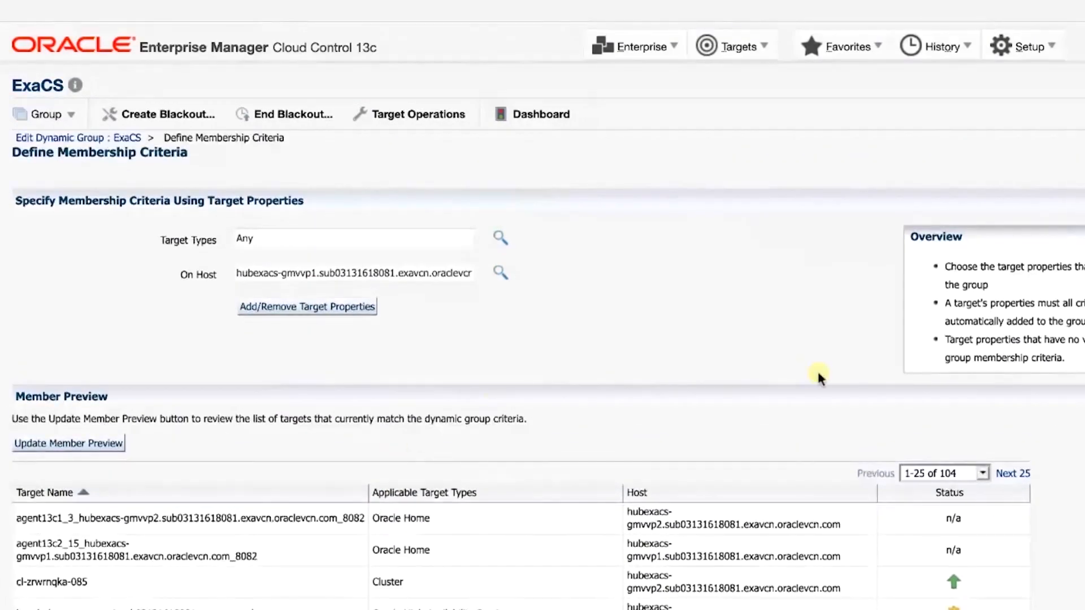
left_click(1037, 143)
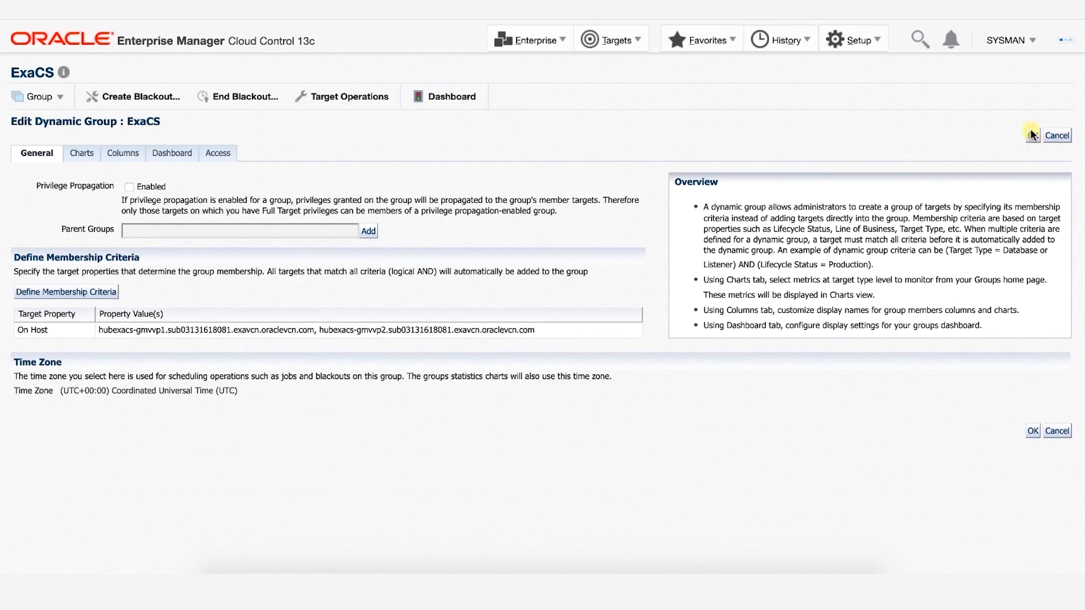
left_click(1032, 135)
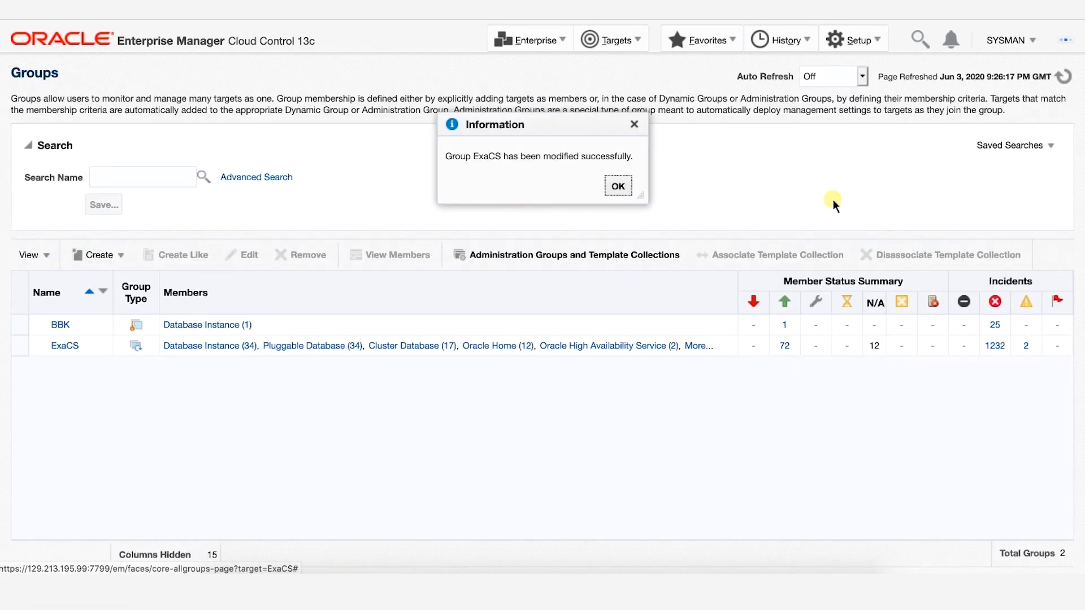
left_click(617, 185)
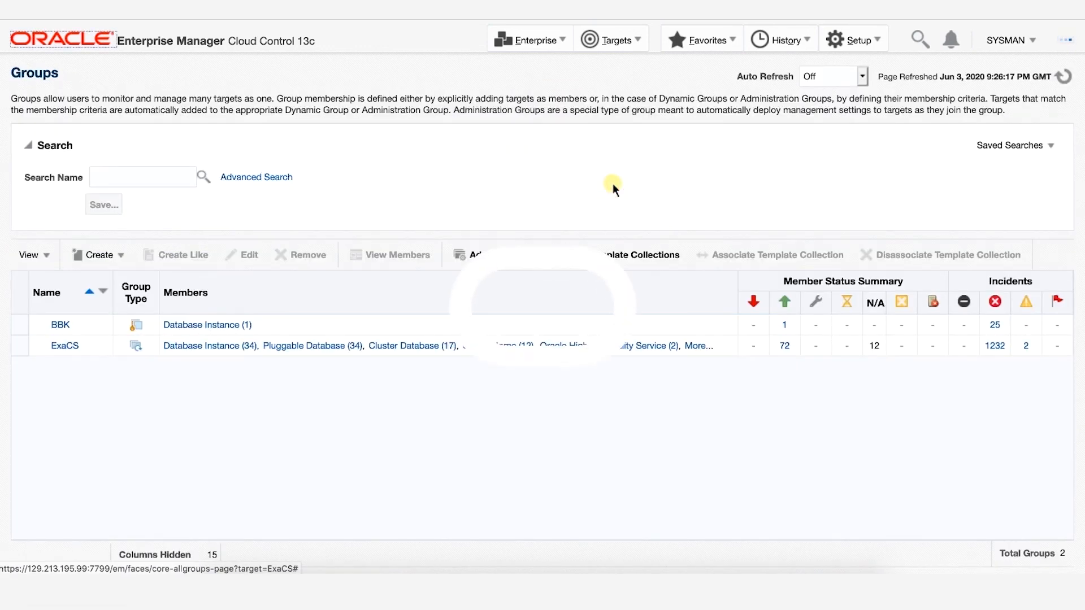